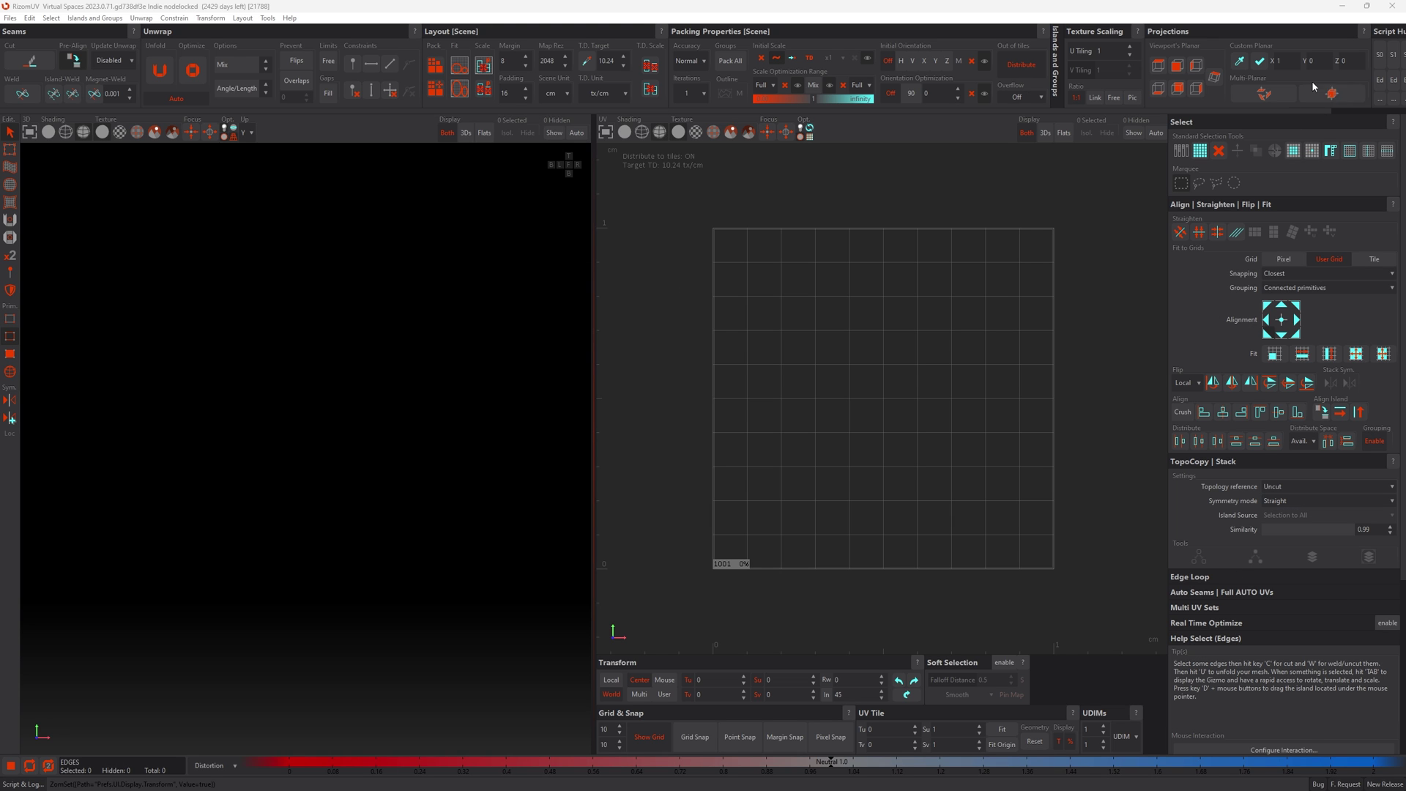
# Hide the selection tool options, then show them again
pyautogui.click(1193, 120)
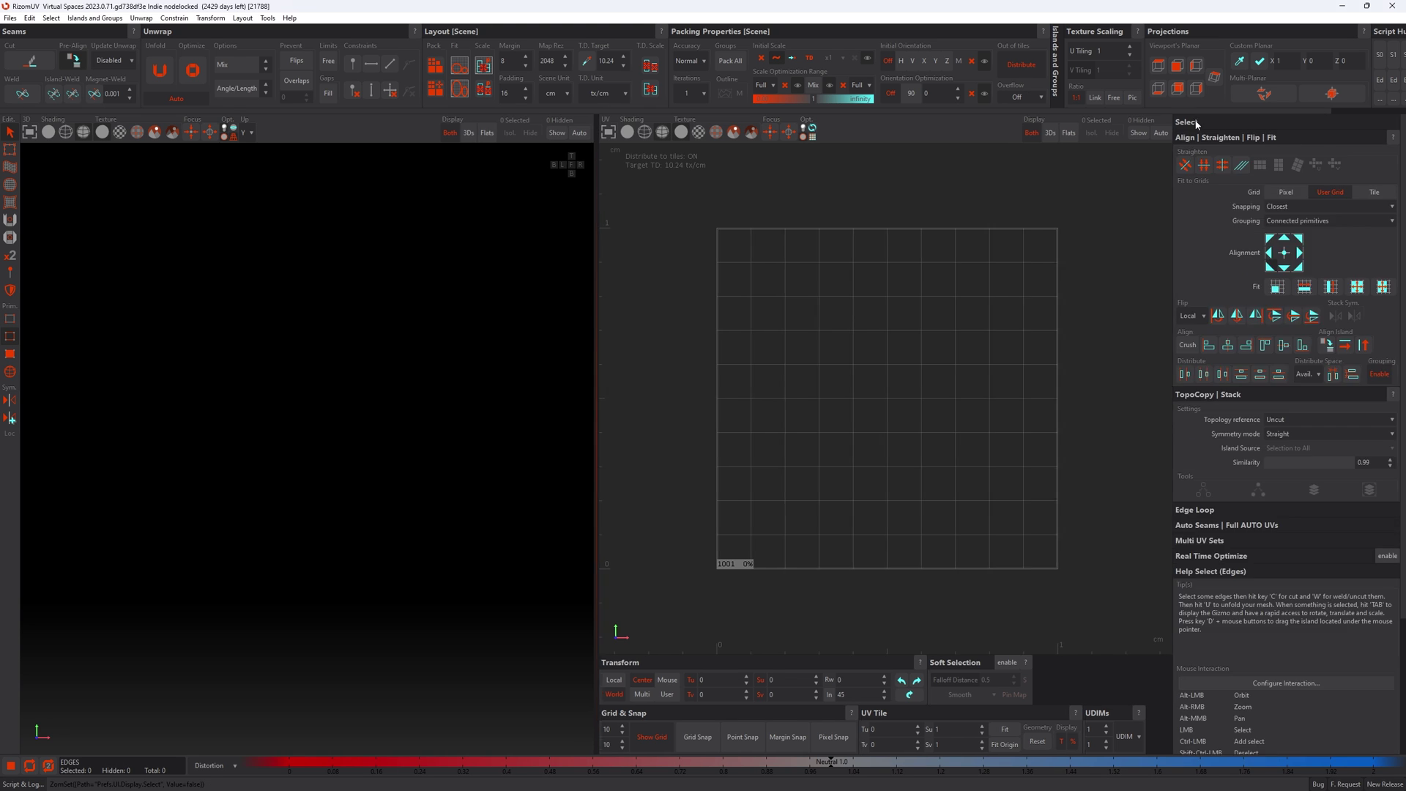
pyautogui.click(1194, 121)
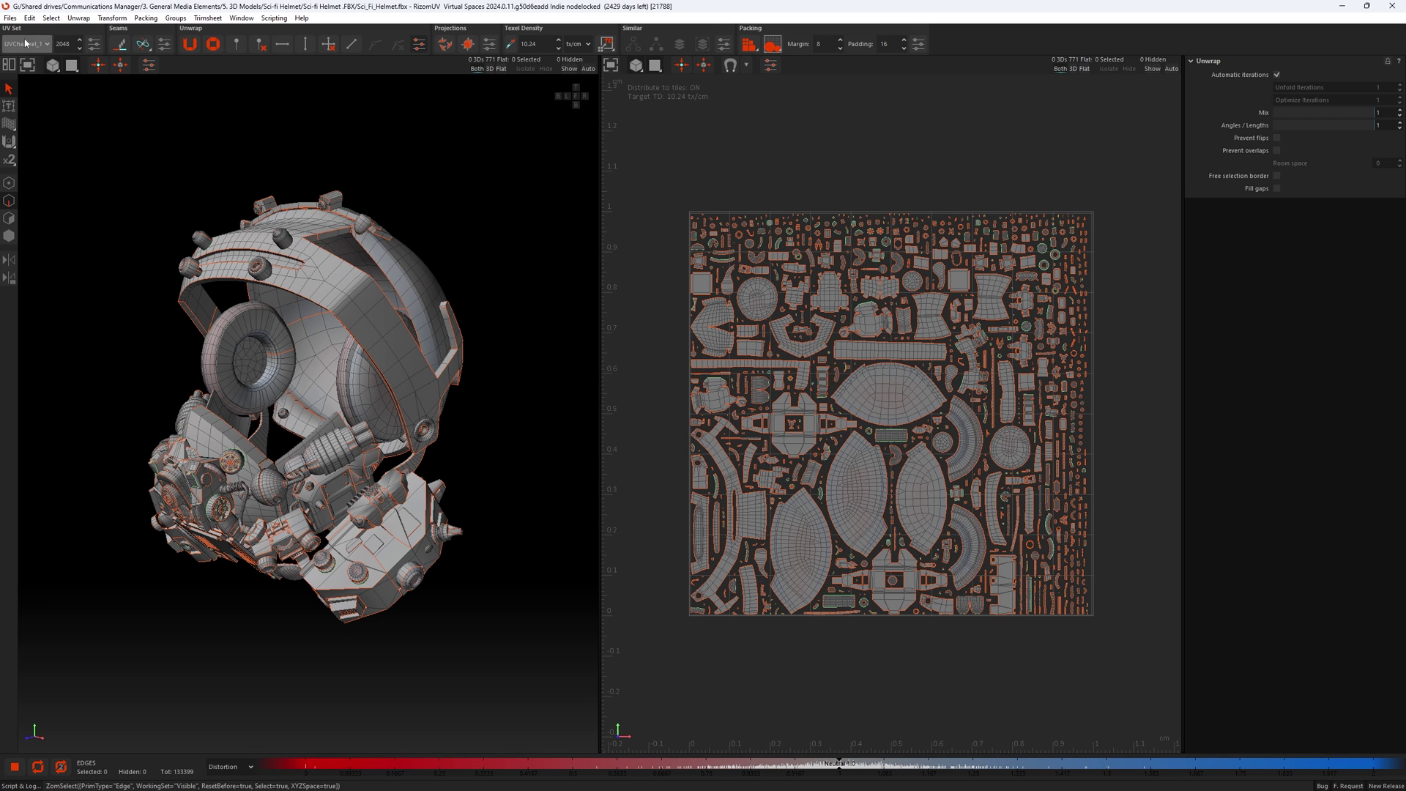
pyautogui.click(93, 45)
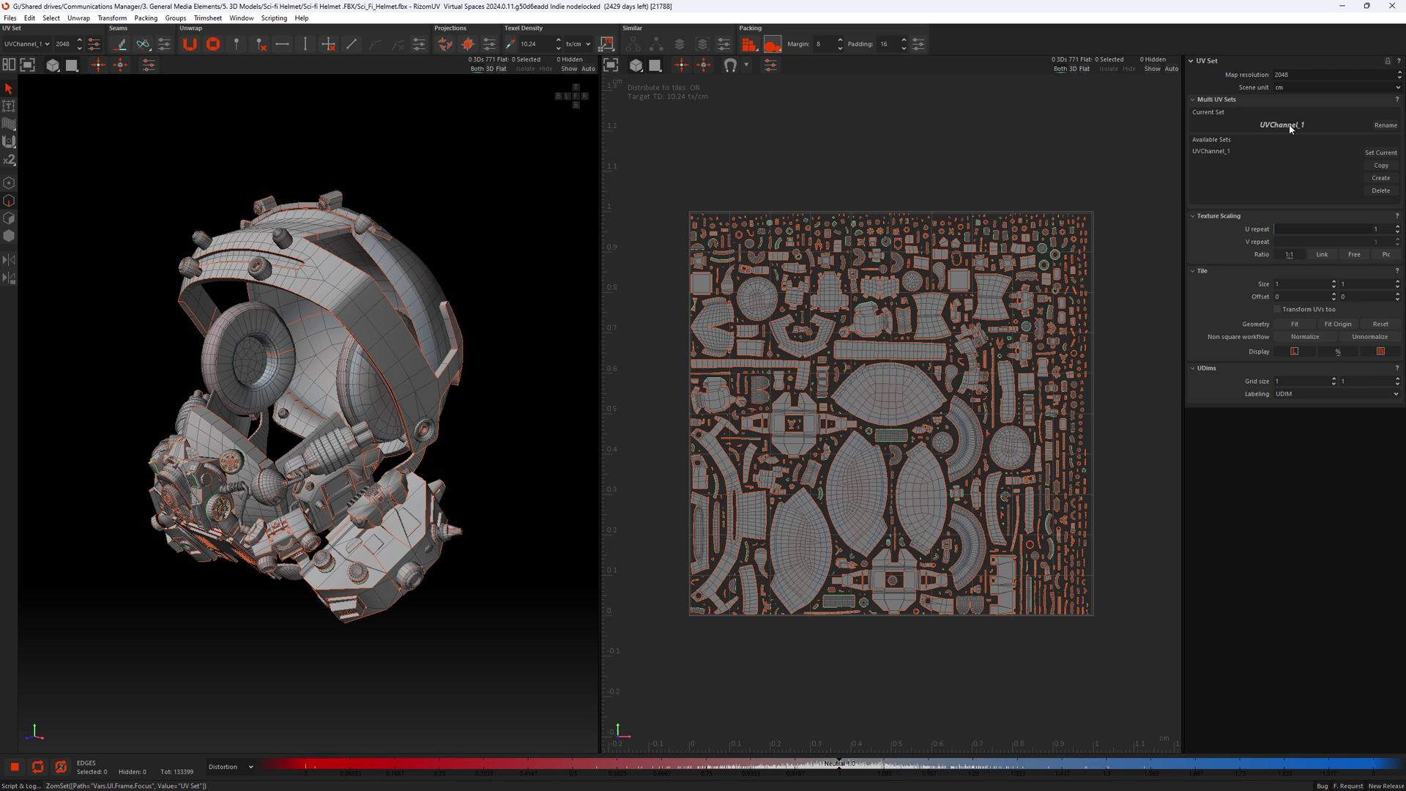
pyautogui.click(167, 45)
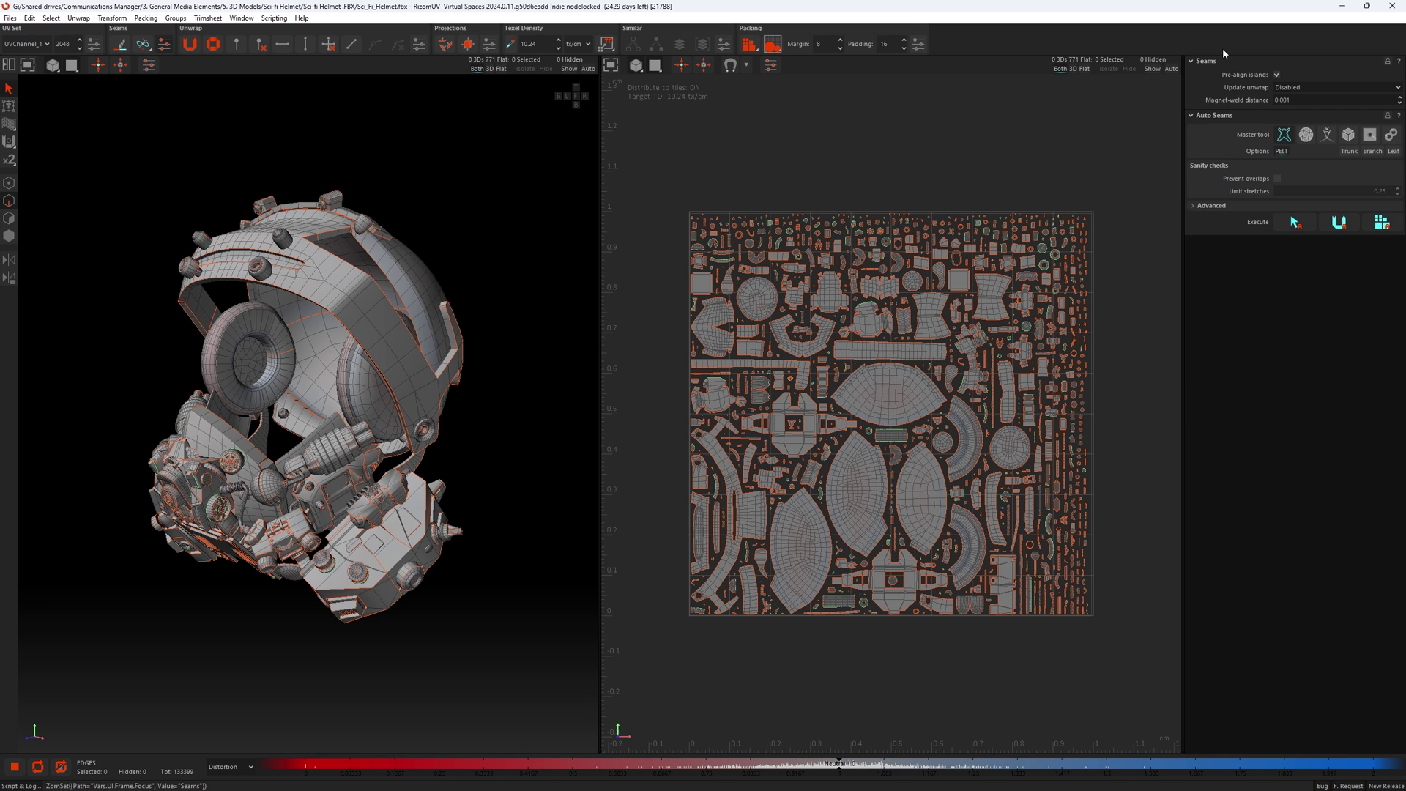
pyautogui.click(418, 46)
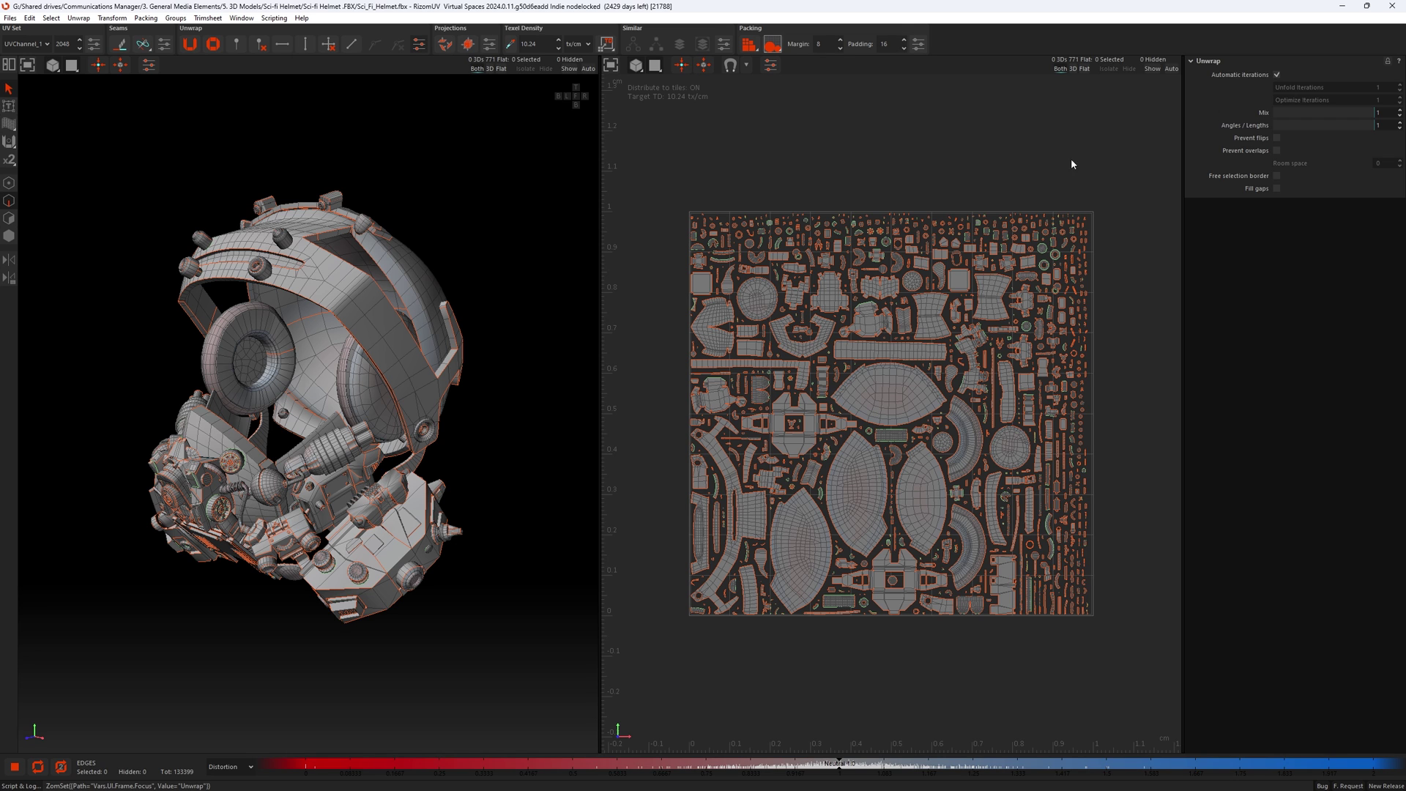
# Switch back and forth between the Seams and Unwrap settings, ending on Seams
pyautogui.click(164, 45)
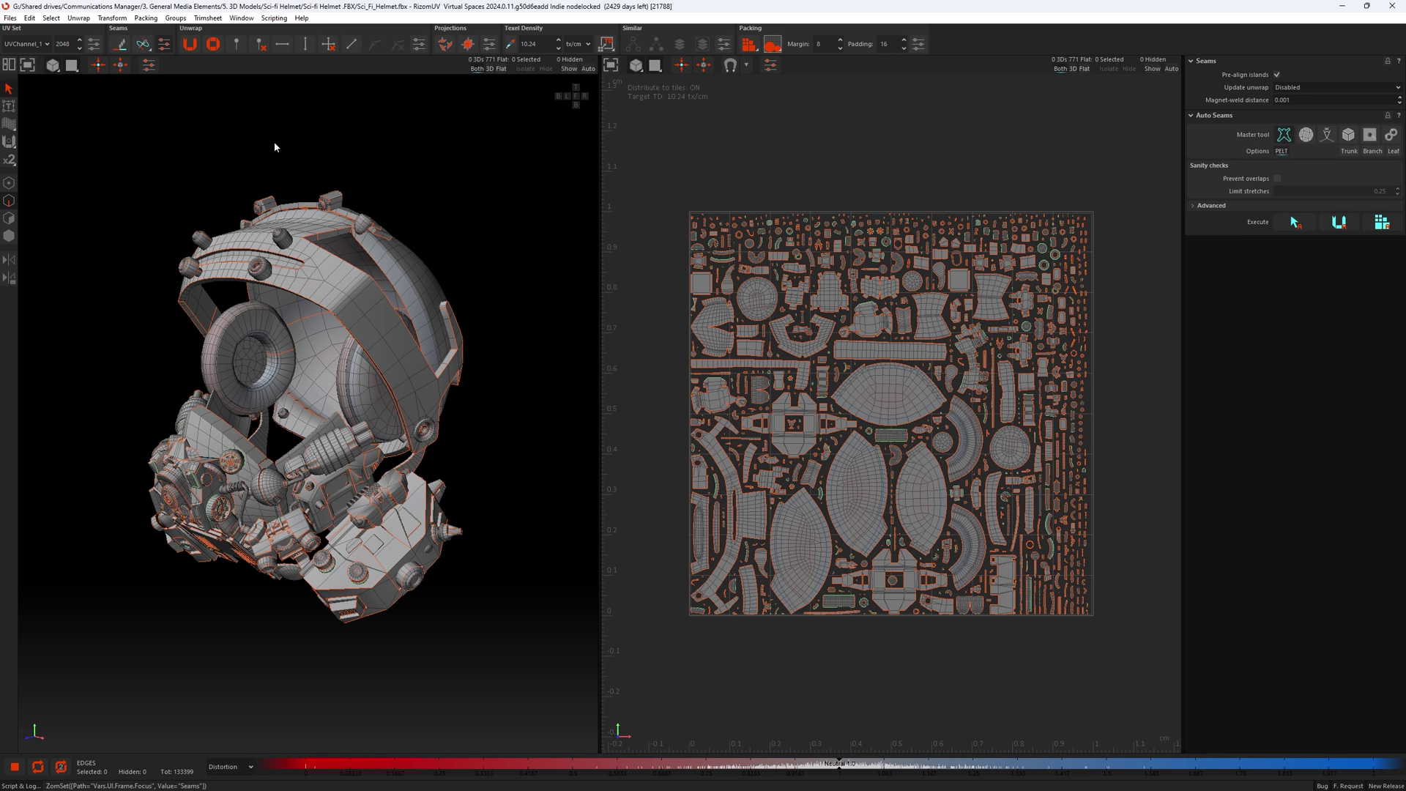
pyautogui.click(419, 45)
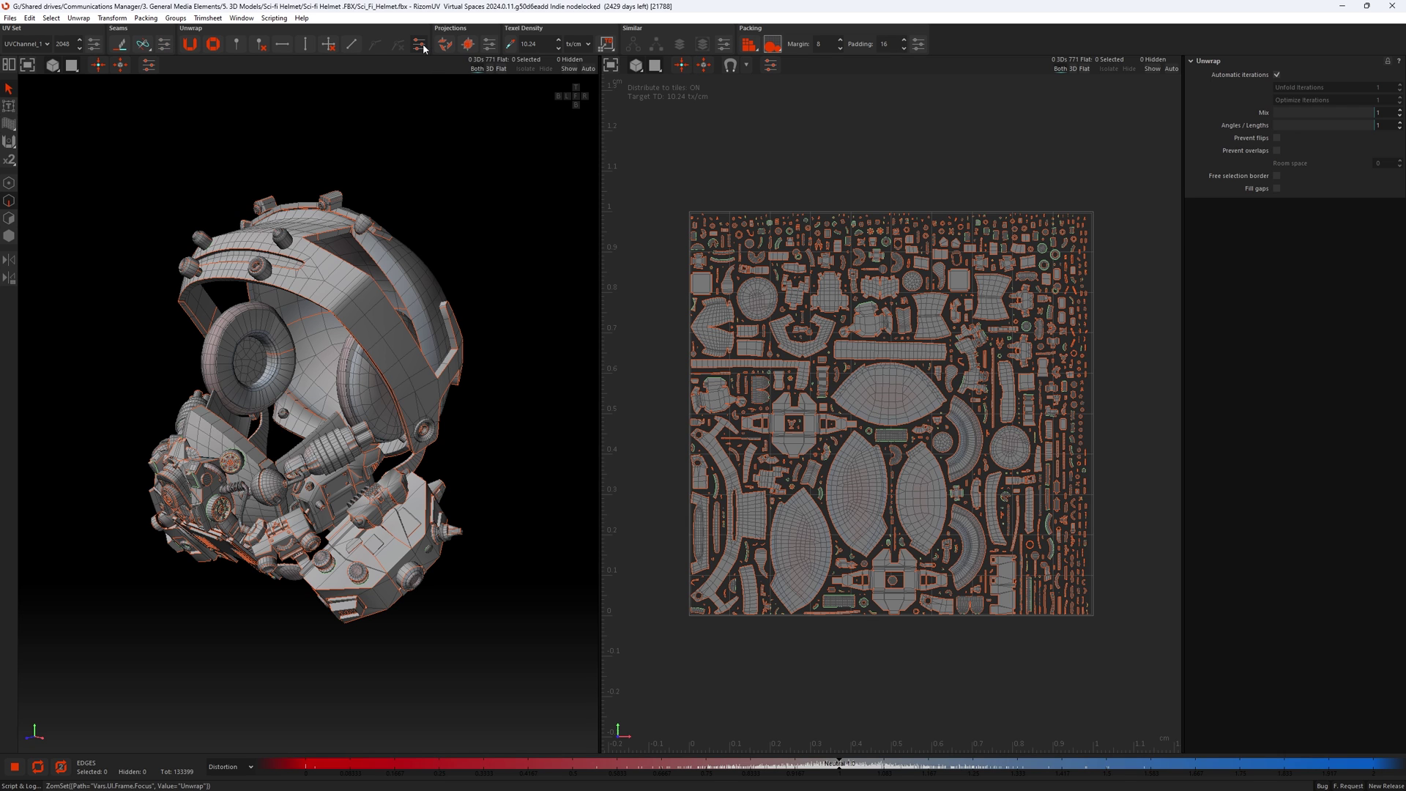
pyautogui.click(164, 45)
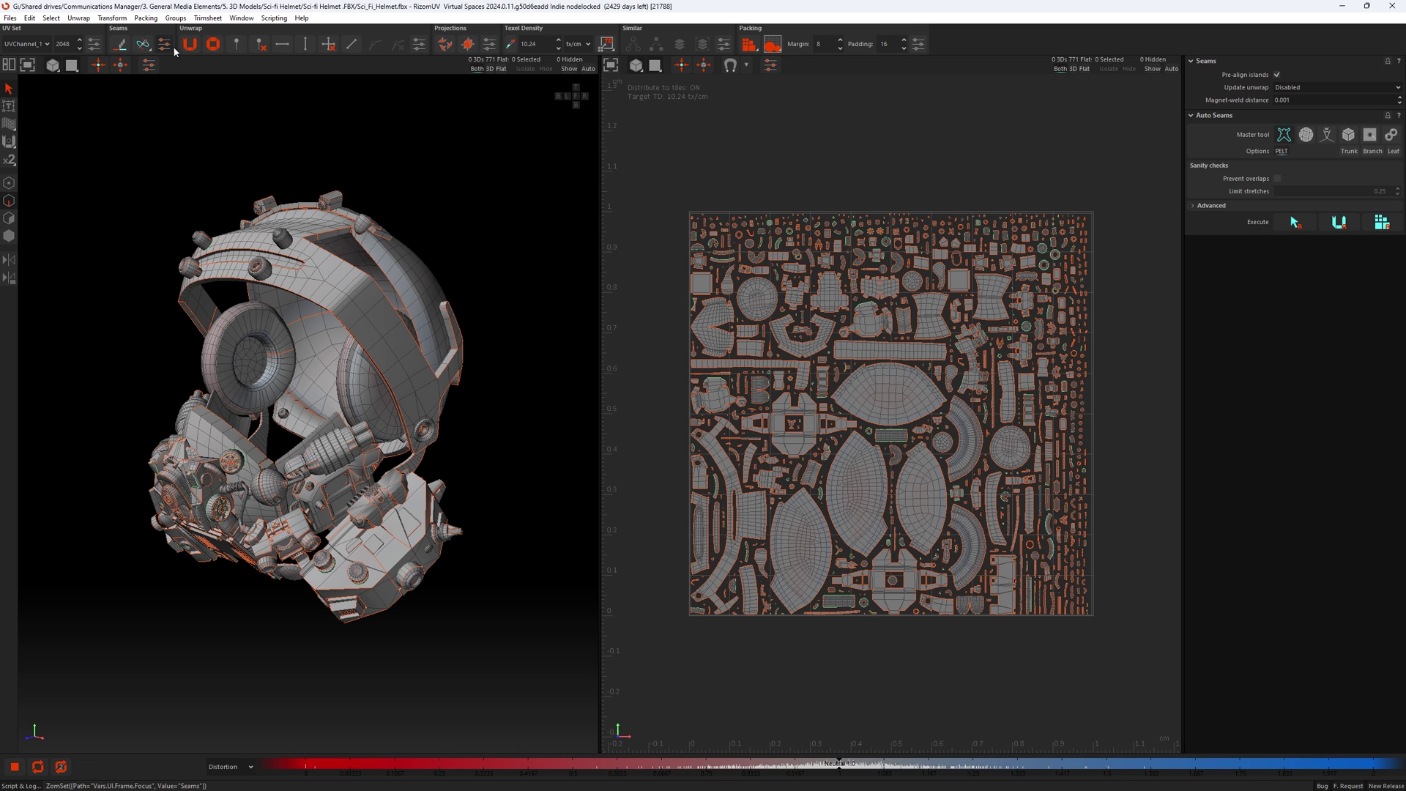
pyautogui.click(420, 44)
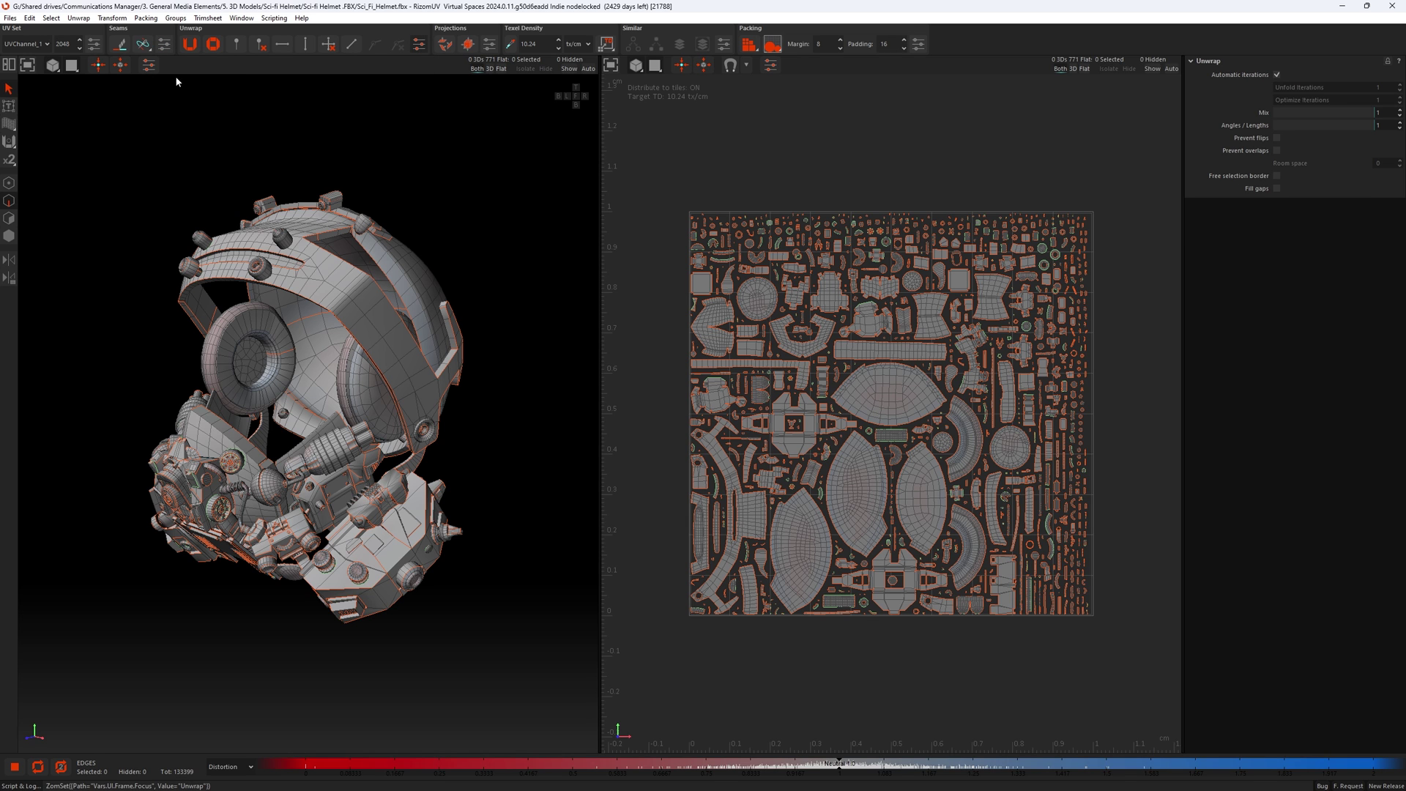
pyautogui.click(165, 46)
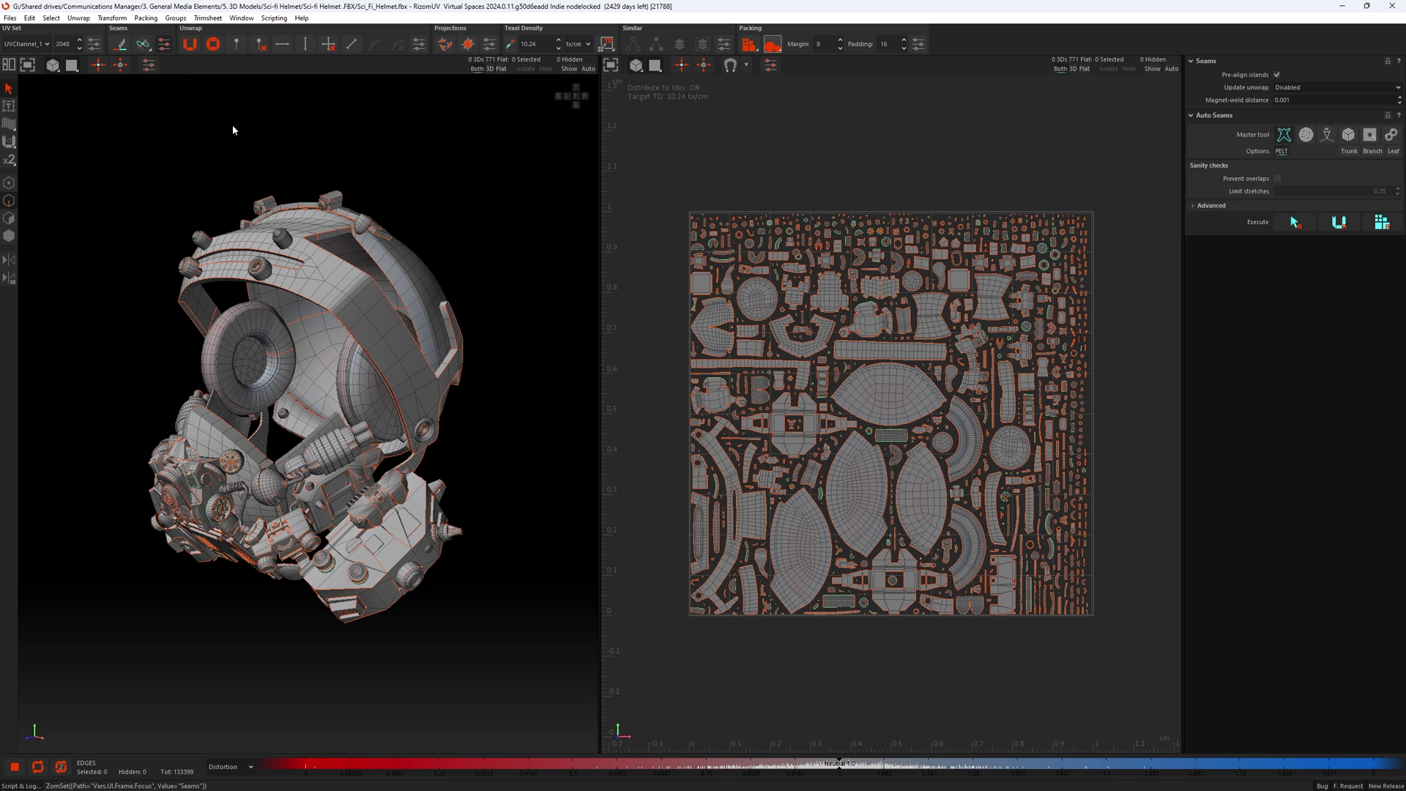
pyautogui.click(420, 46)
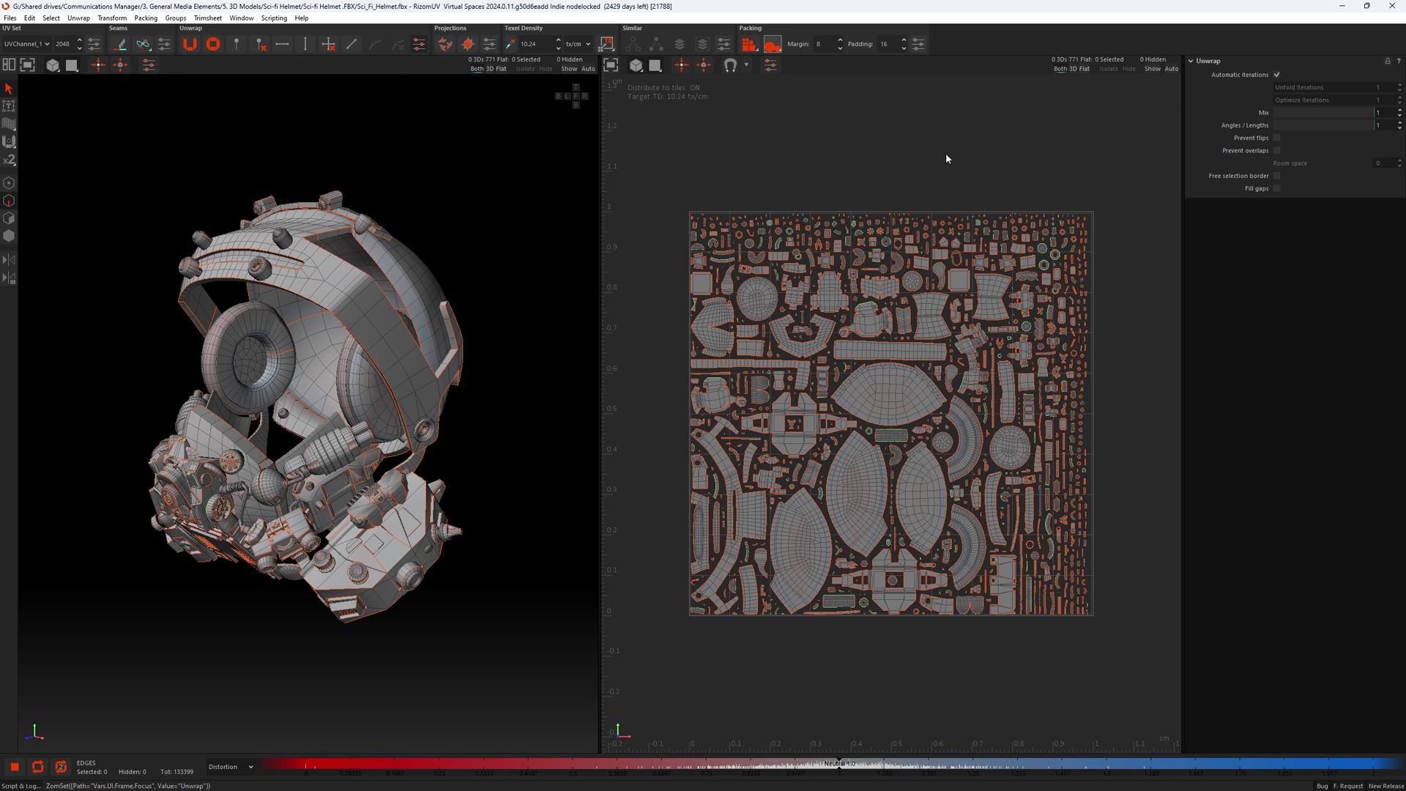
pyautogui.click(168, 49)
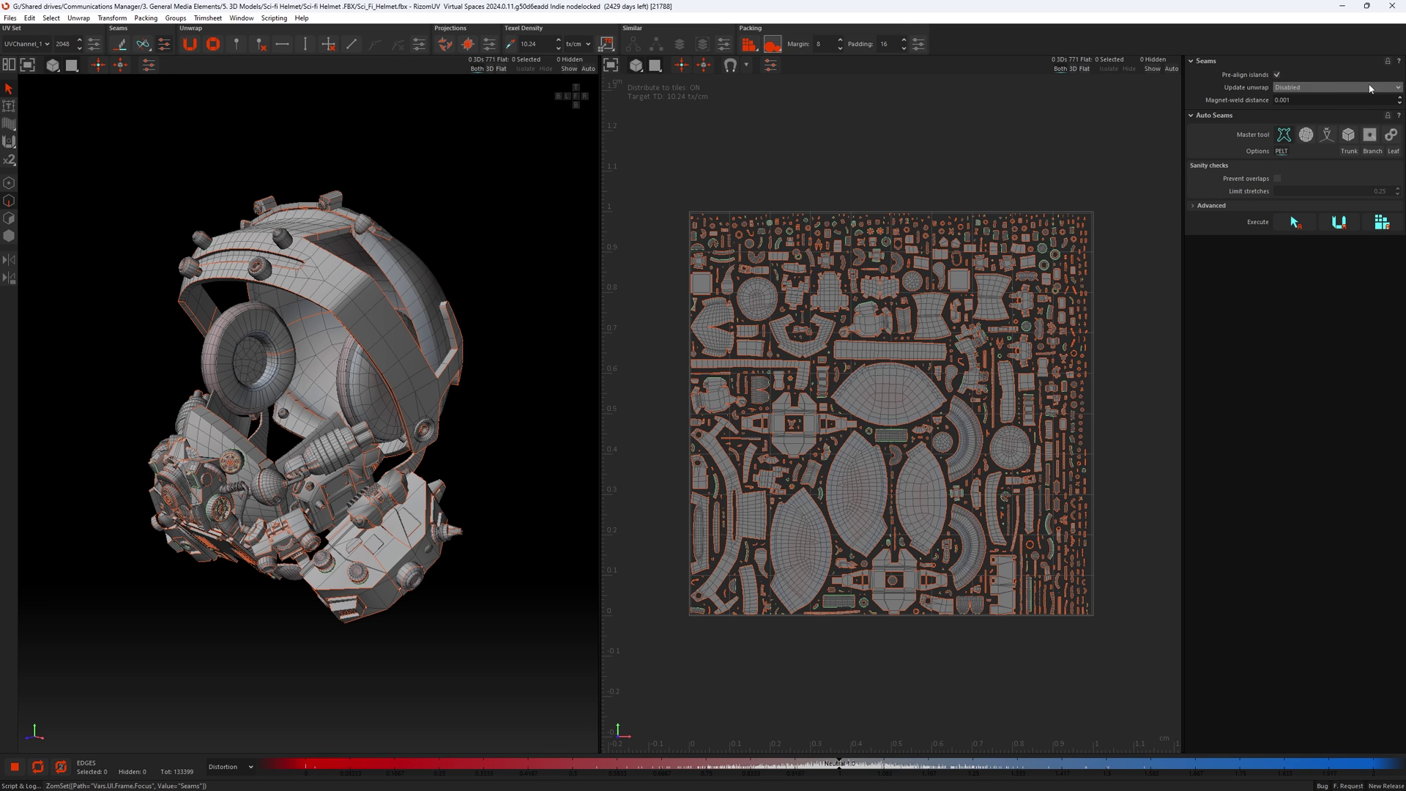
# Pin the Seams and Unwrap settings so both stay open, then add Similar to the stack
pyautogui.click(1388, 62)
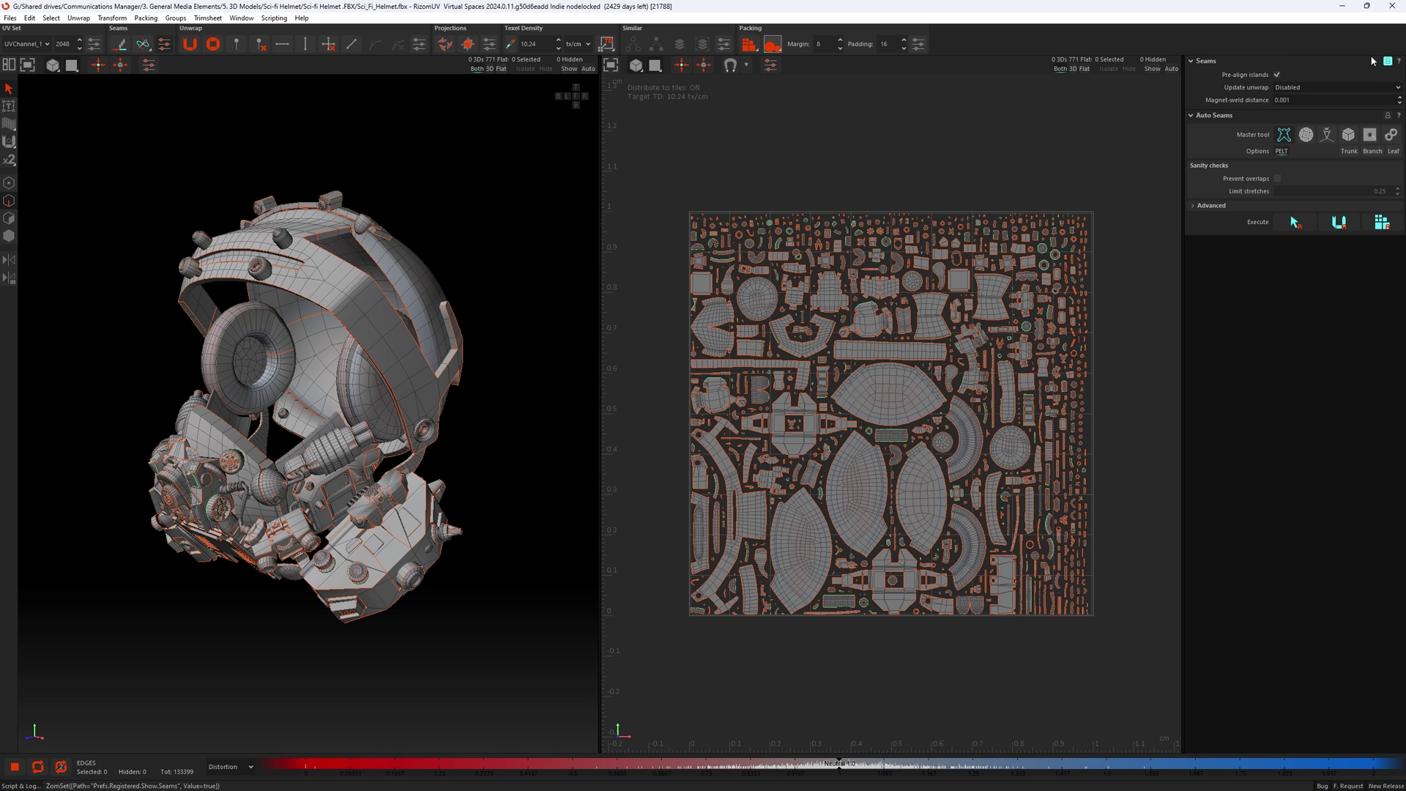
pyautogui.click(419, 45)
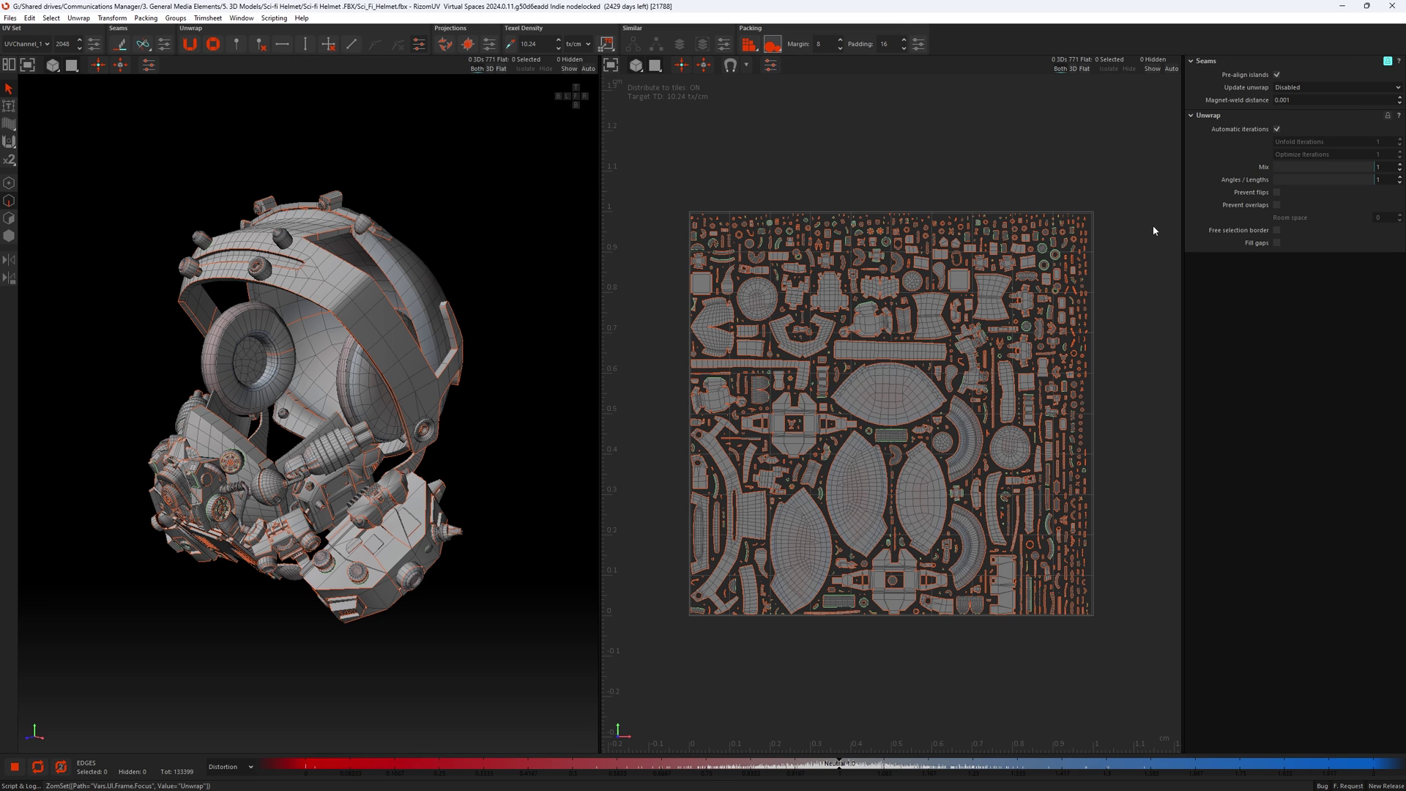
pyautogui.click(1390, 115)
pyautogui.click(725, 51)
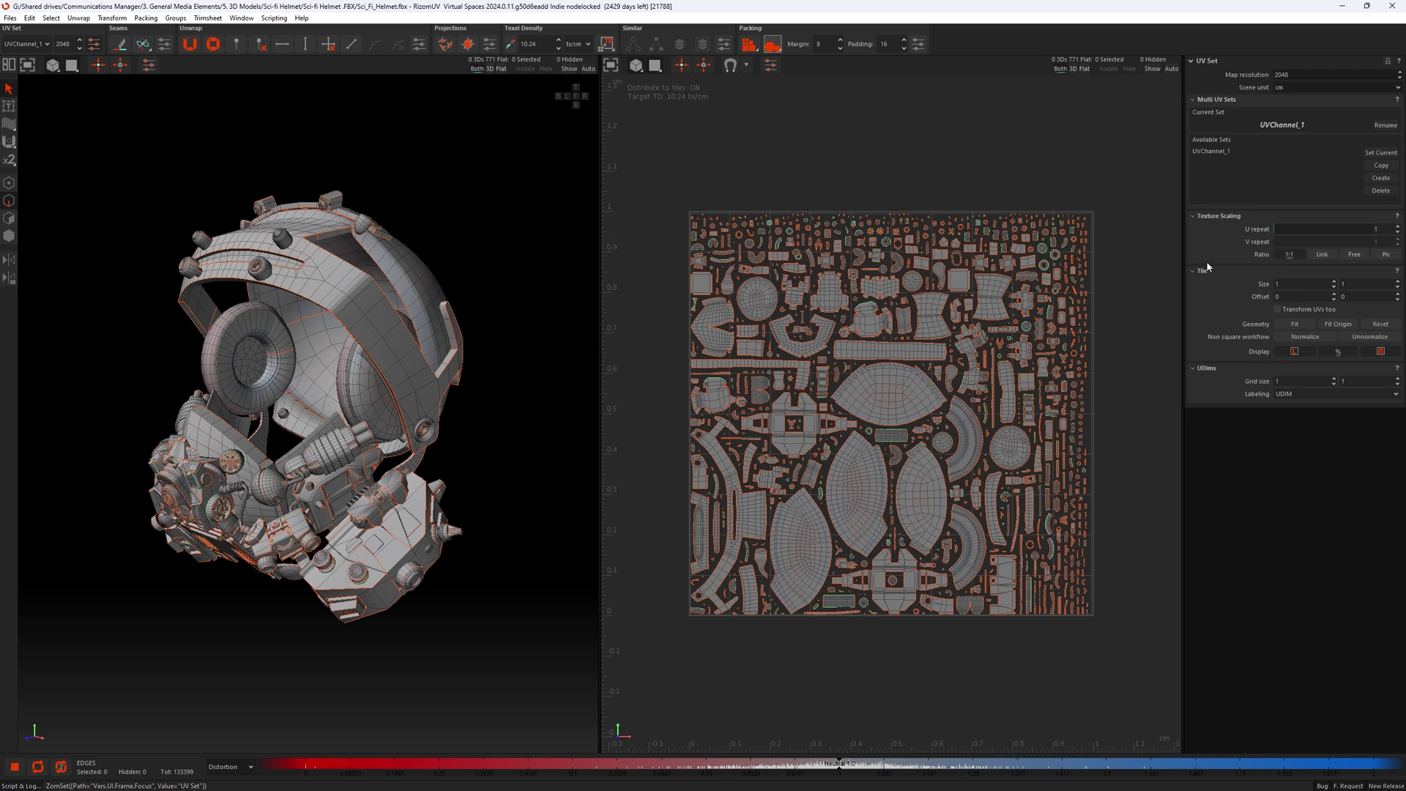
# Collapse the Tile, UDIM and Multi UV Sets sections of the UV Set settings
pyautogui.click(1209, 270)
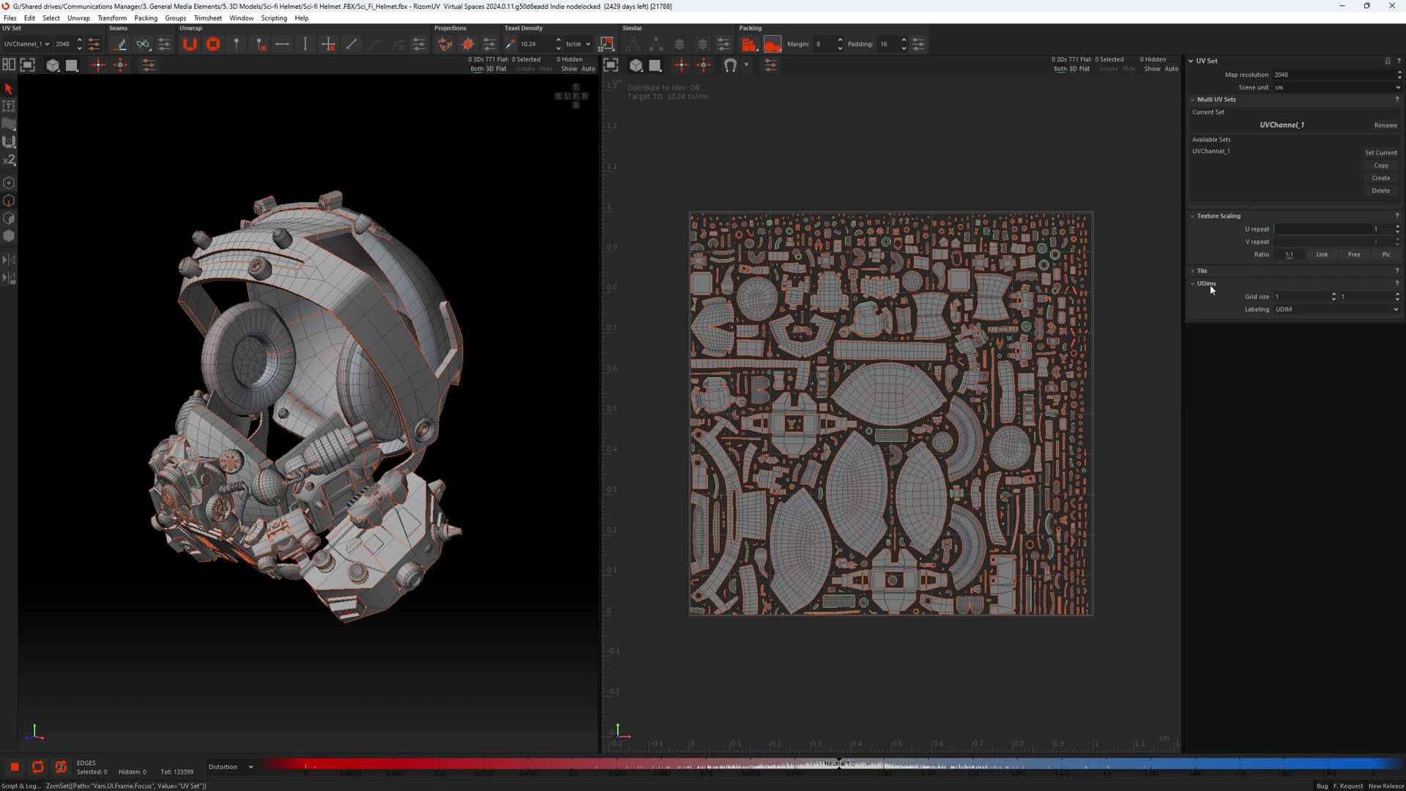
pyautogui.click(1210, 286)
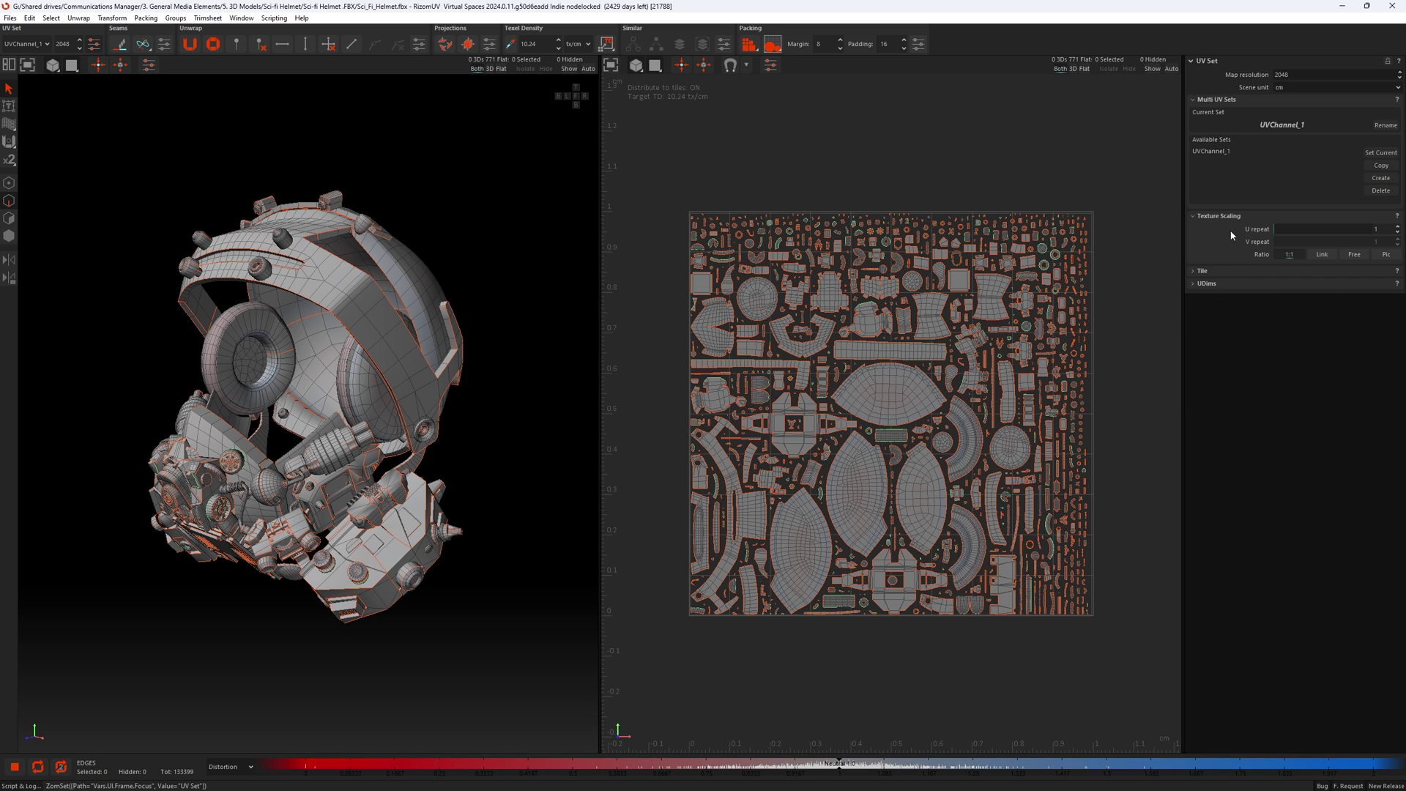
pyautogui.click(1203, 101)
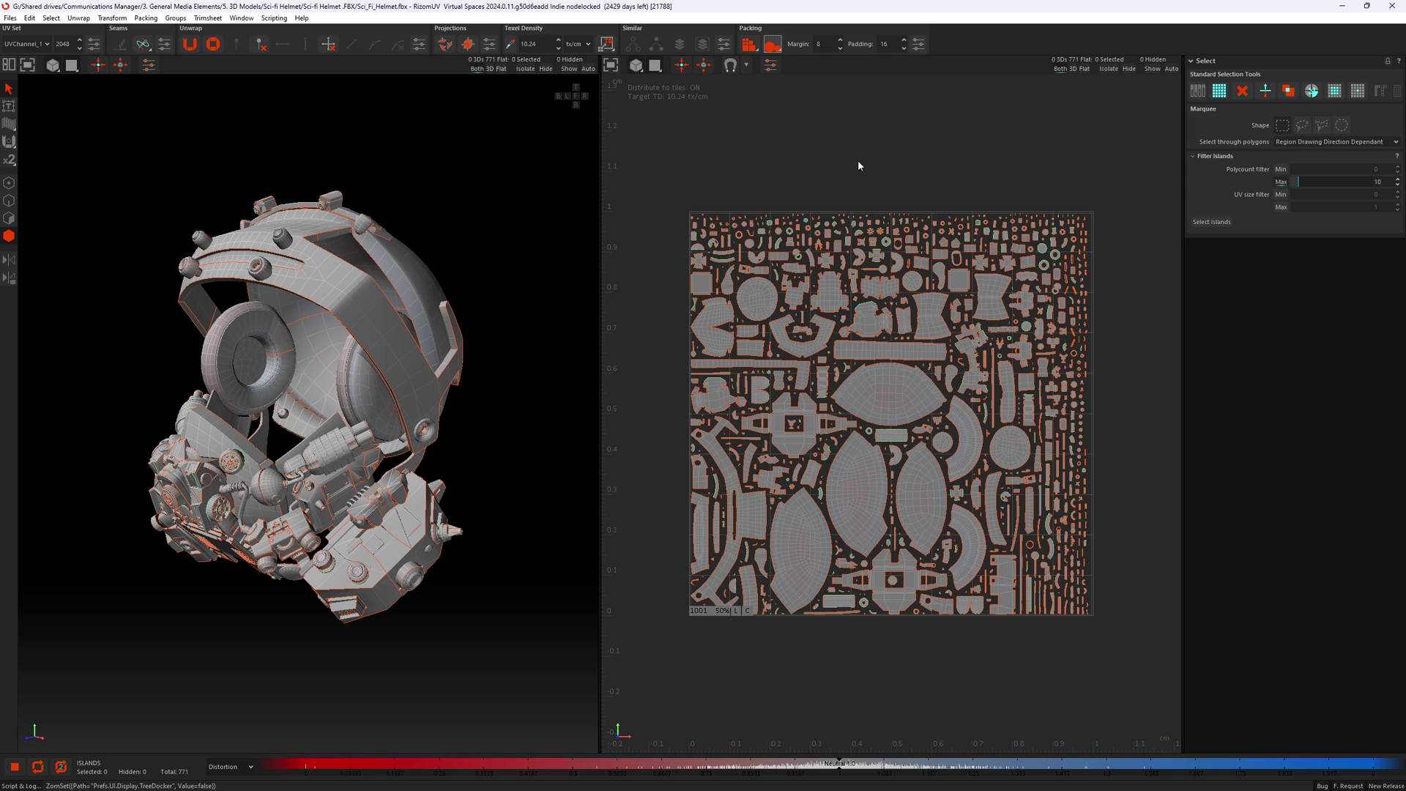
# Show the island groups outliner and select the 1001 tile group
pyautogui.click(9, 65)
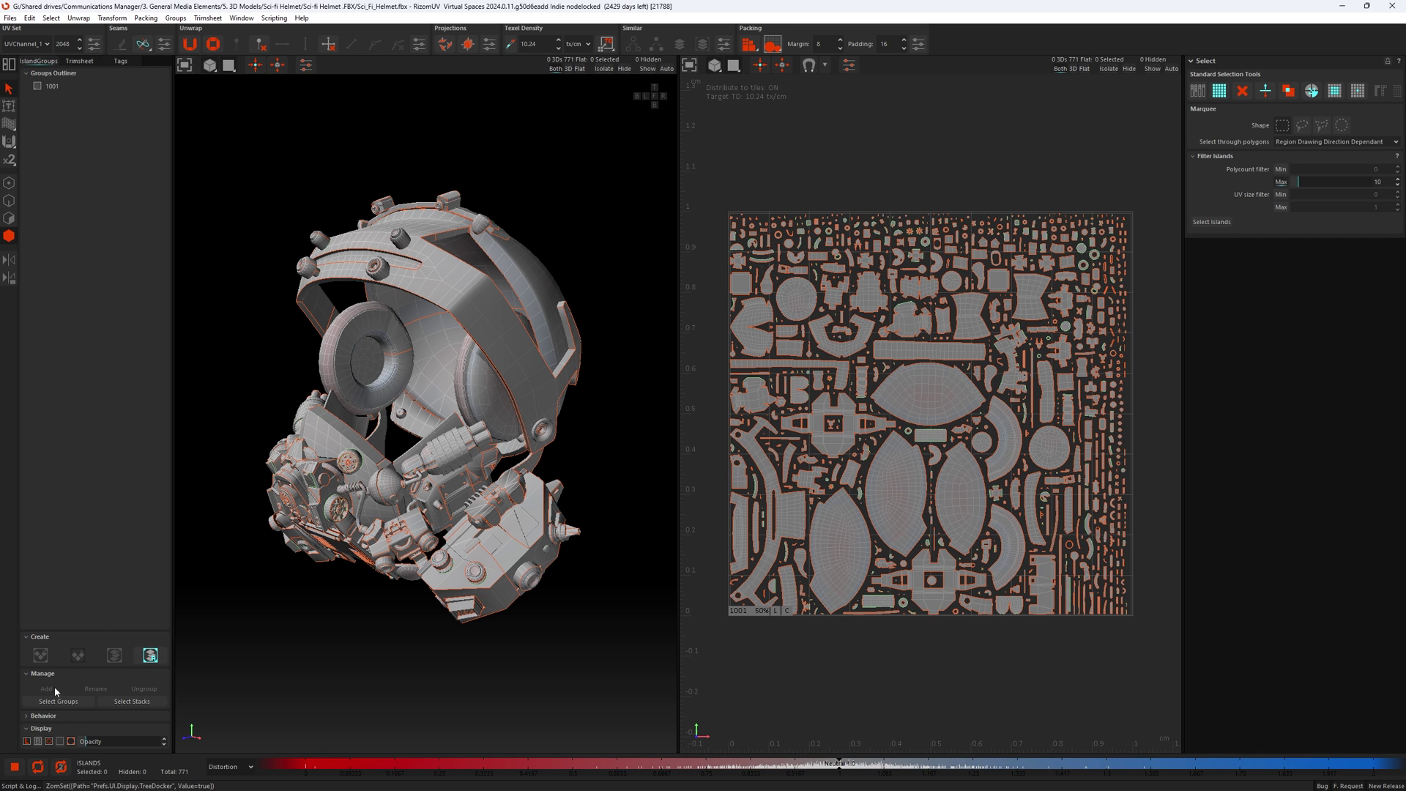
pyautogui.click(52, 90)
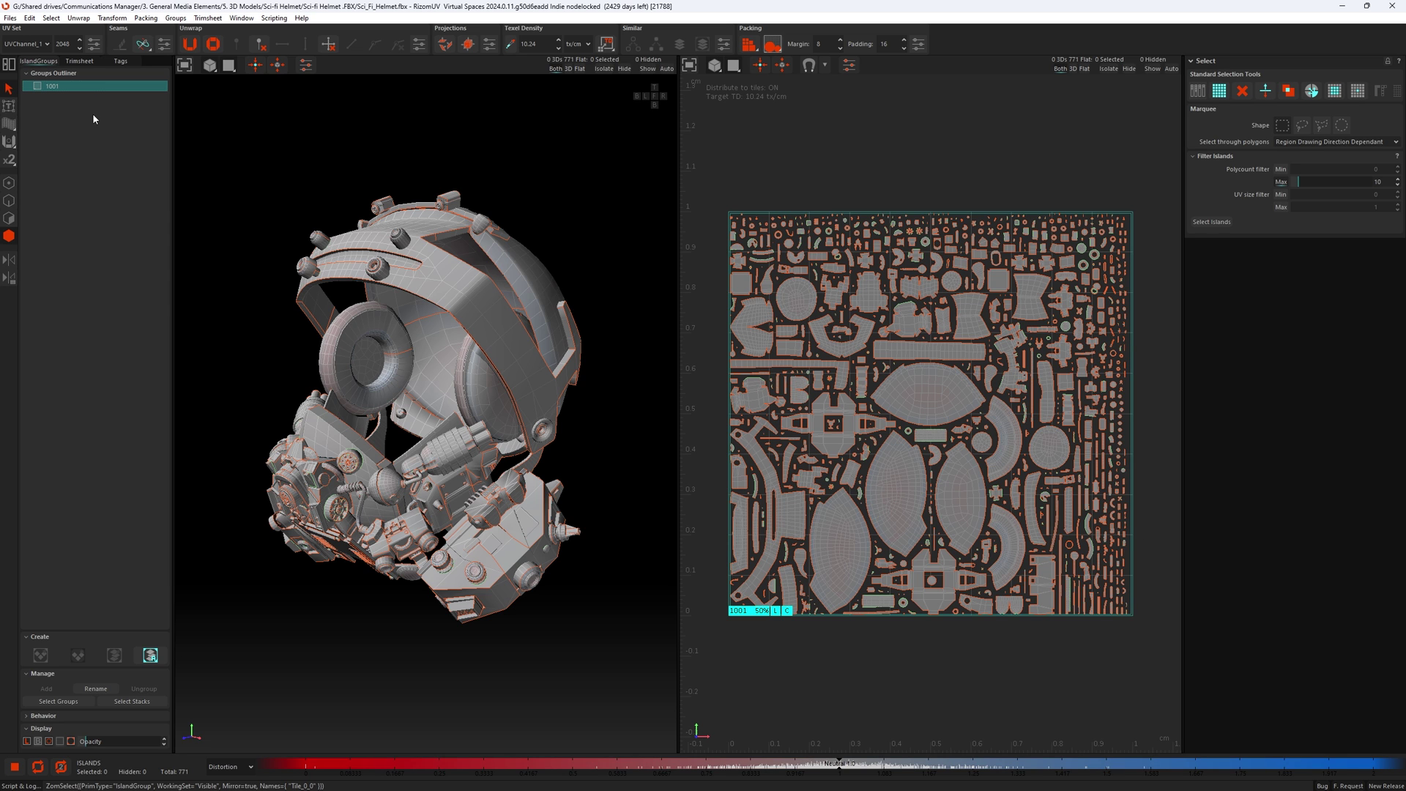
# Select the wide curved island, three lens-shaped islands and the two arc islands
pyautogui.click(922, 412)
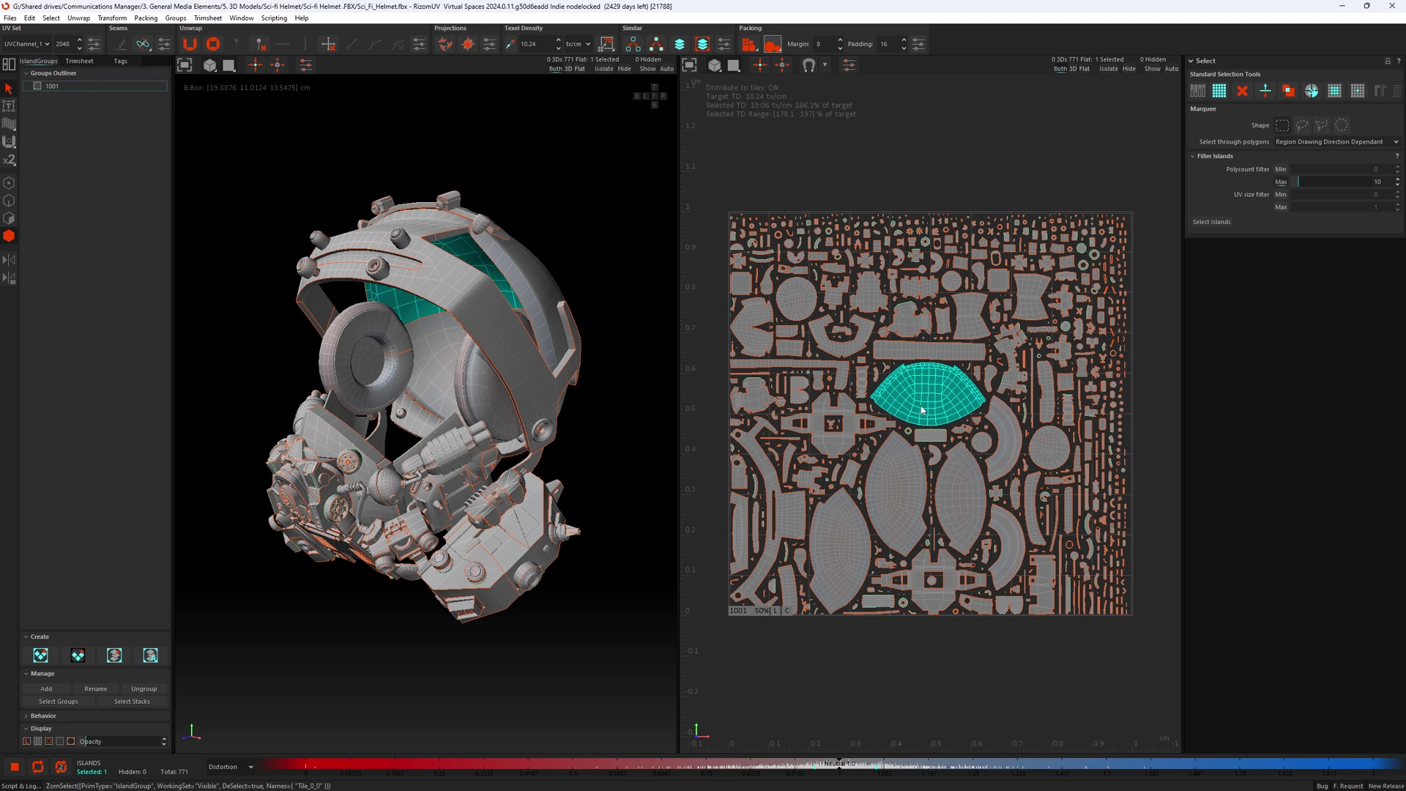
pyautogui.keyDown('shift'); pyautogui.click(898, 495); pyautogui.keyUp('shift')
pyautogui.keyDown('shift'); pyautogui.click(959, 498); pyautogui.keyUp('shift')
pyautogui.keyDown('shift'); pyautogui.click(840, 549); pyautogui.keyUp('shift')
pyautogui.keyDown('shift'); pyautogui.click(1007, 546); pyautogui.keyUp('shift')
pyautogui.keyDown('shift'); pyautogui.click(1009, 448); pyautogui.keyUp('shift')
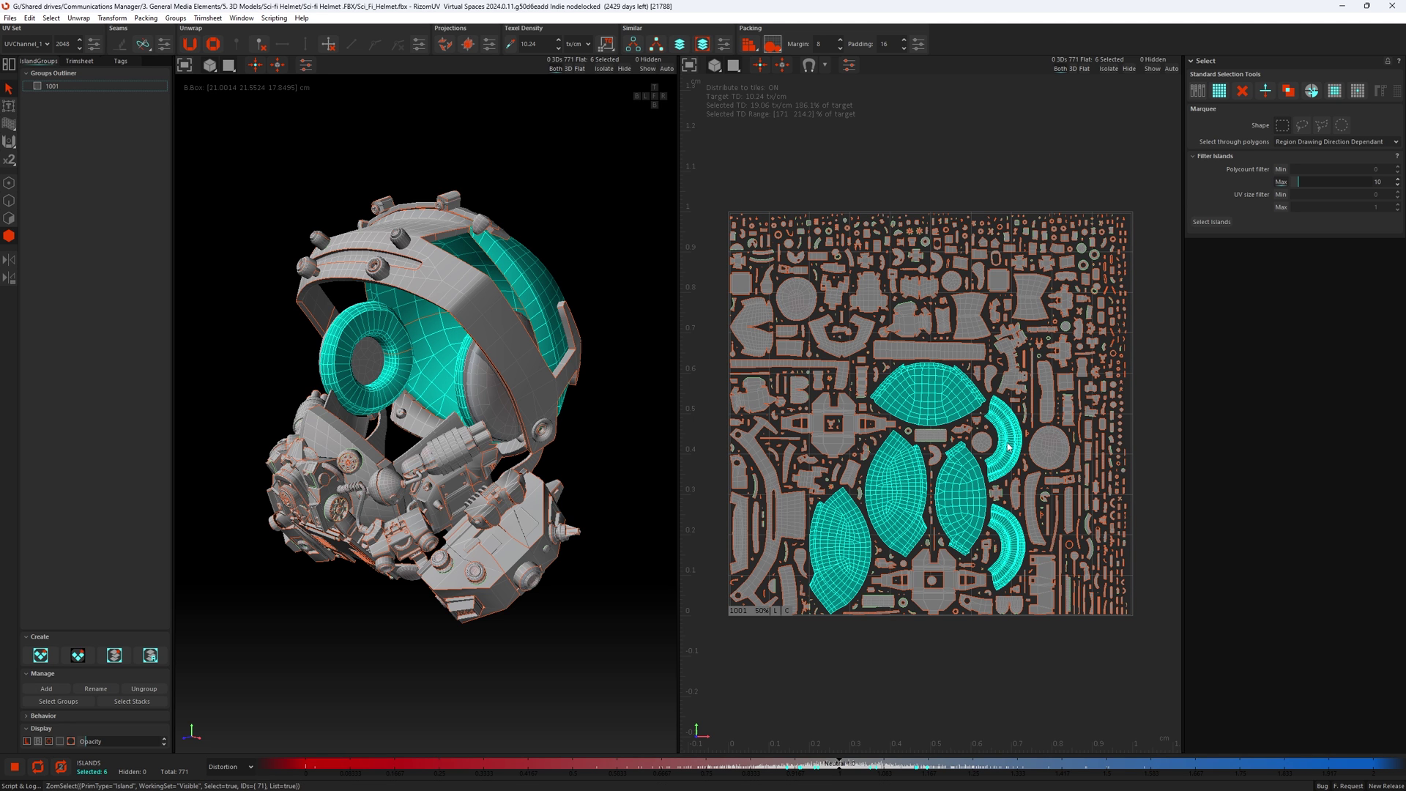
# Isolate the six islands, then group the four shell islands as G0
pyautogui.press('i')
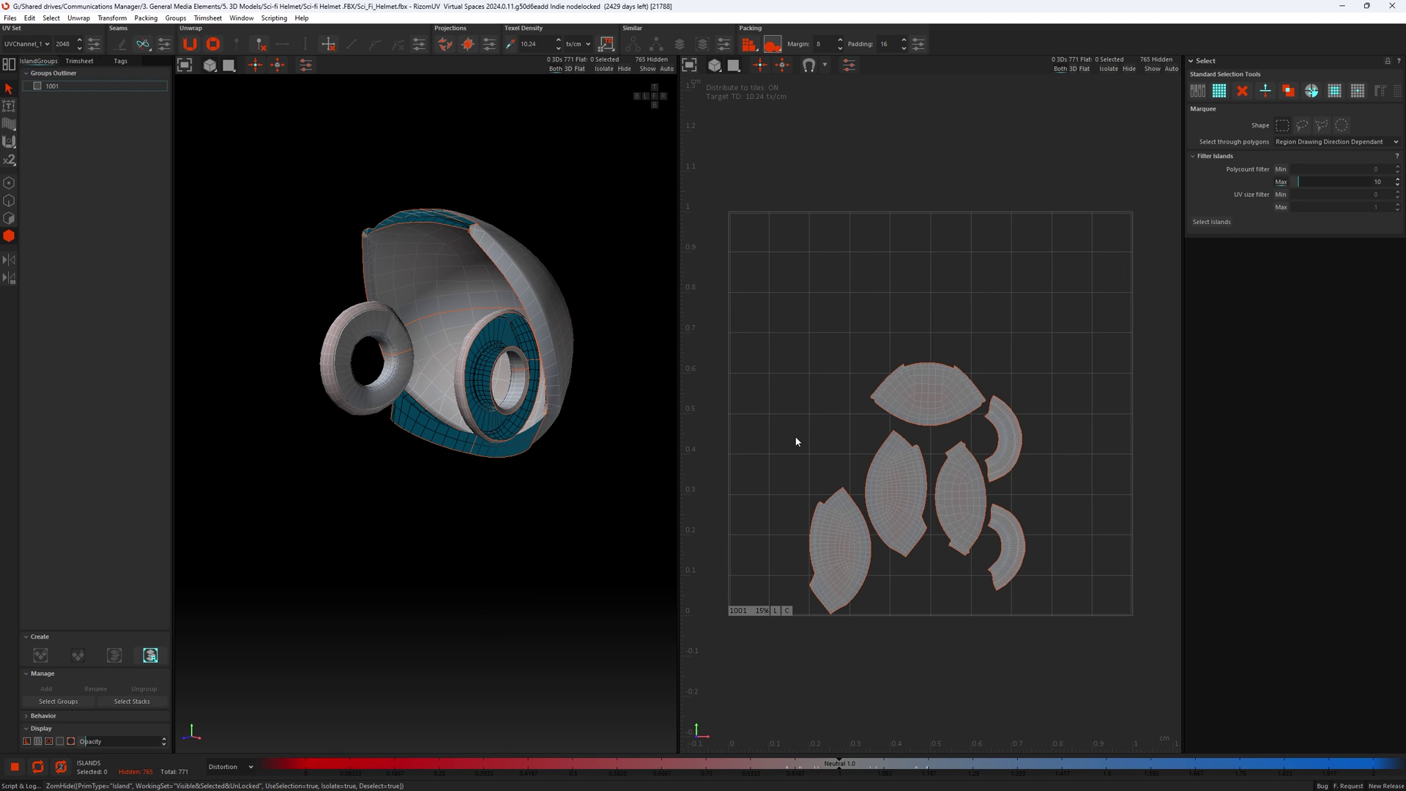
pyautogui.moveTo(777, 336); pyautogui.dragTo(958, 598)
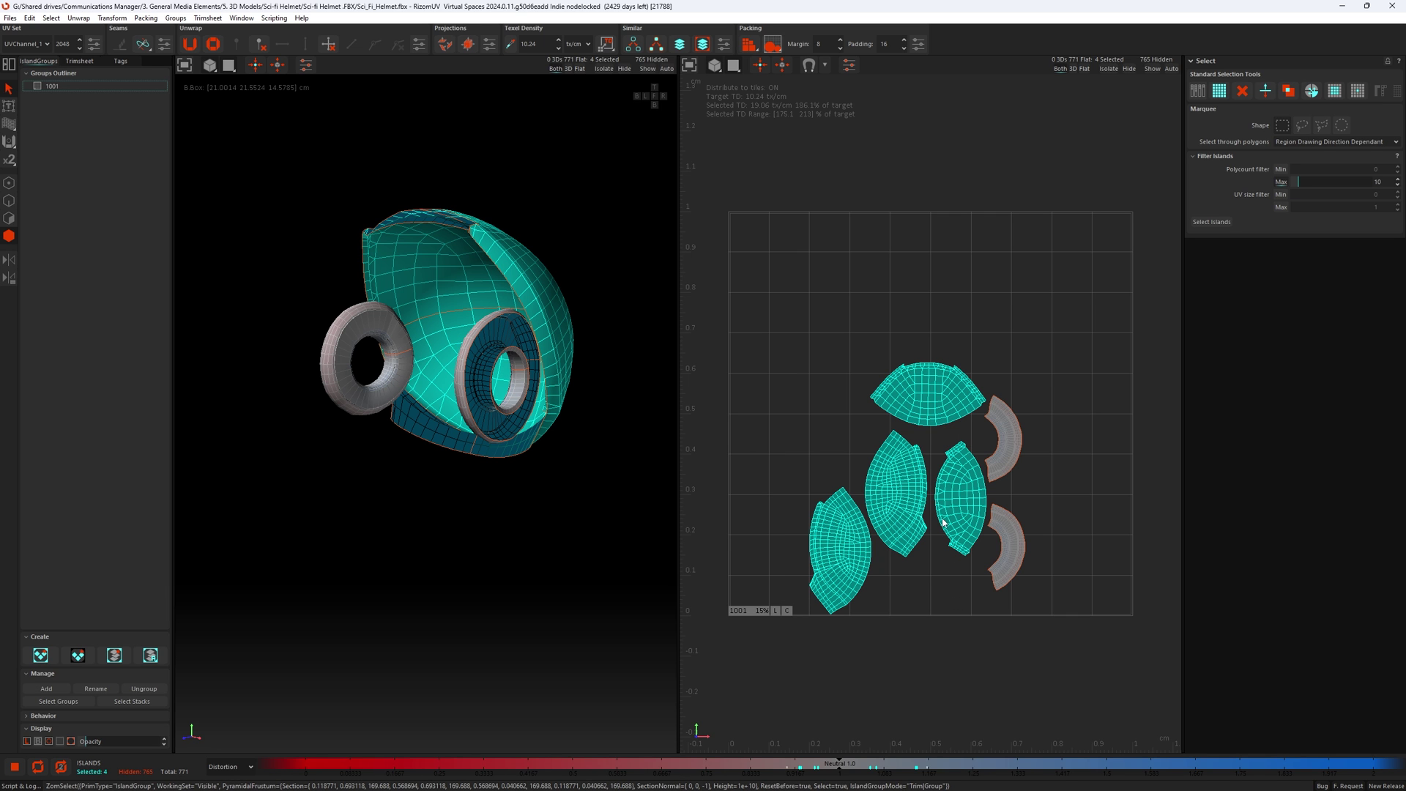
pyautogui.hotkey('ctrl', 'g')
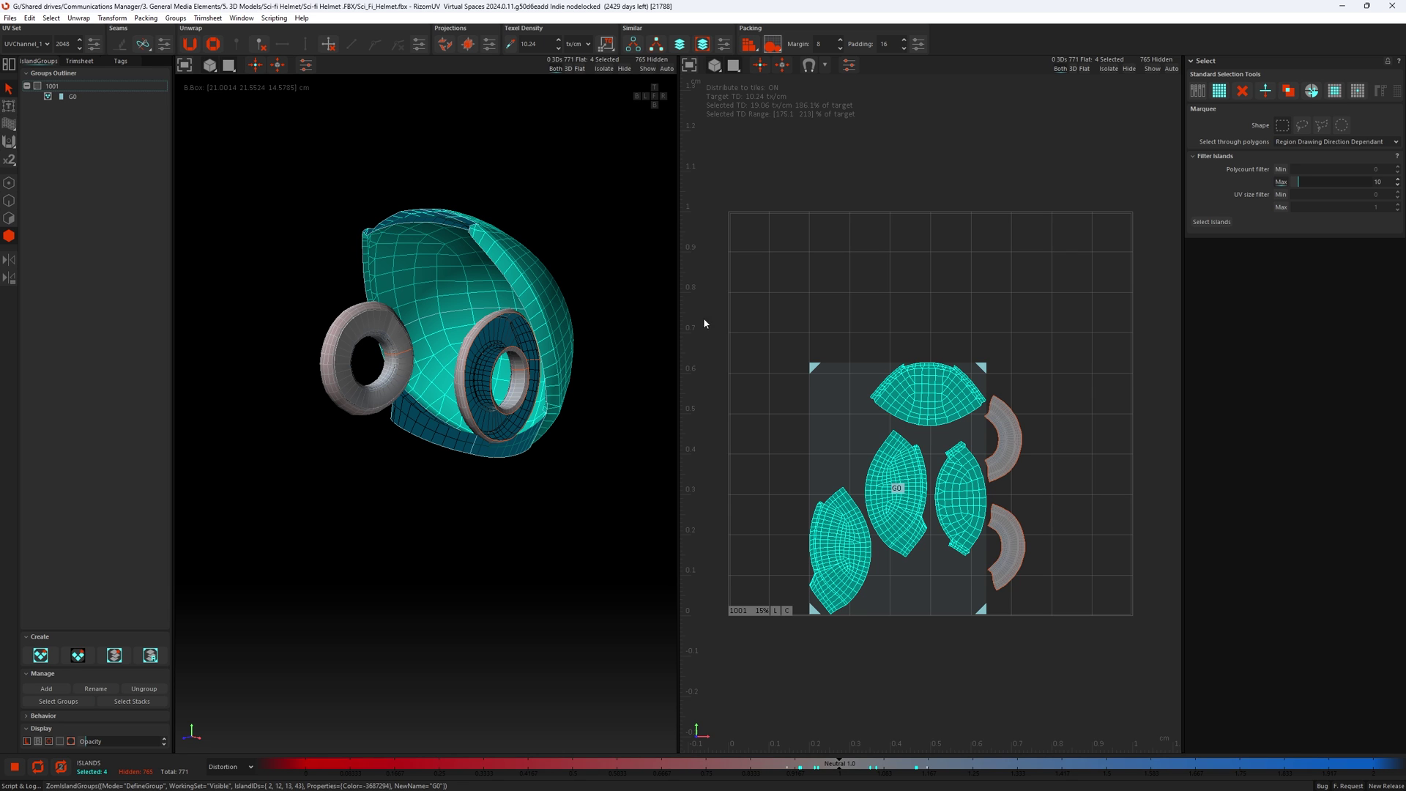
# Group the two right ring islands as G1, move them left and nest G1 inside G0
pyautogui.moveTo(1061, 428); pyautogui.dragTo(1009, 555)
pyautogui.hotkey('ctrl', 'g')
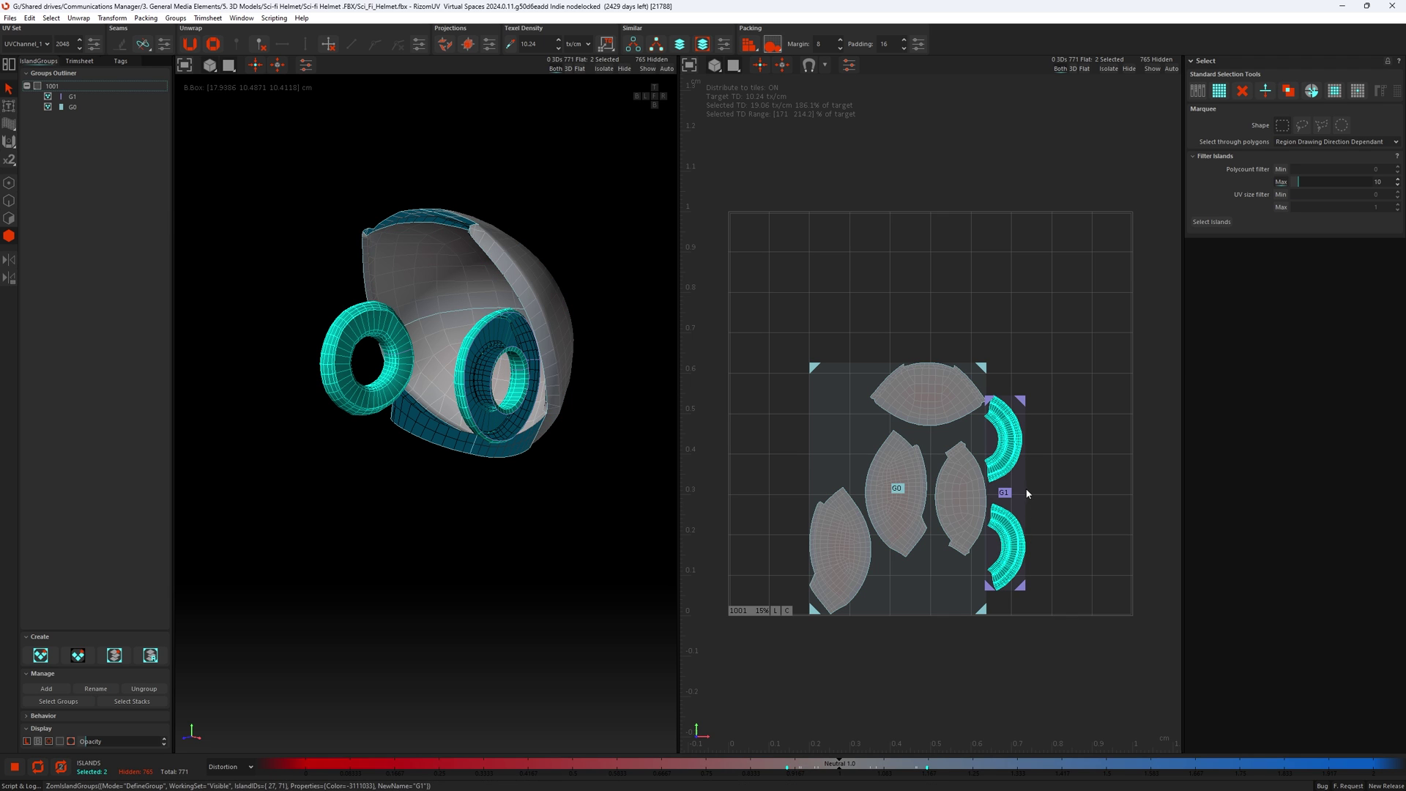
pyautogui.click(1057, 514)
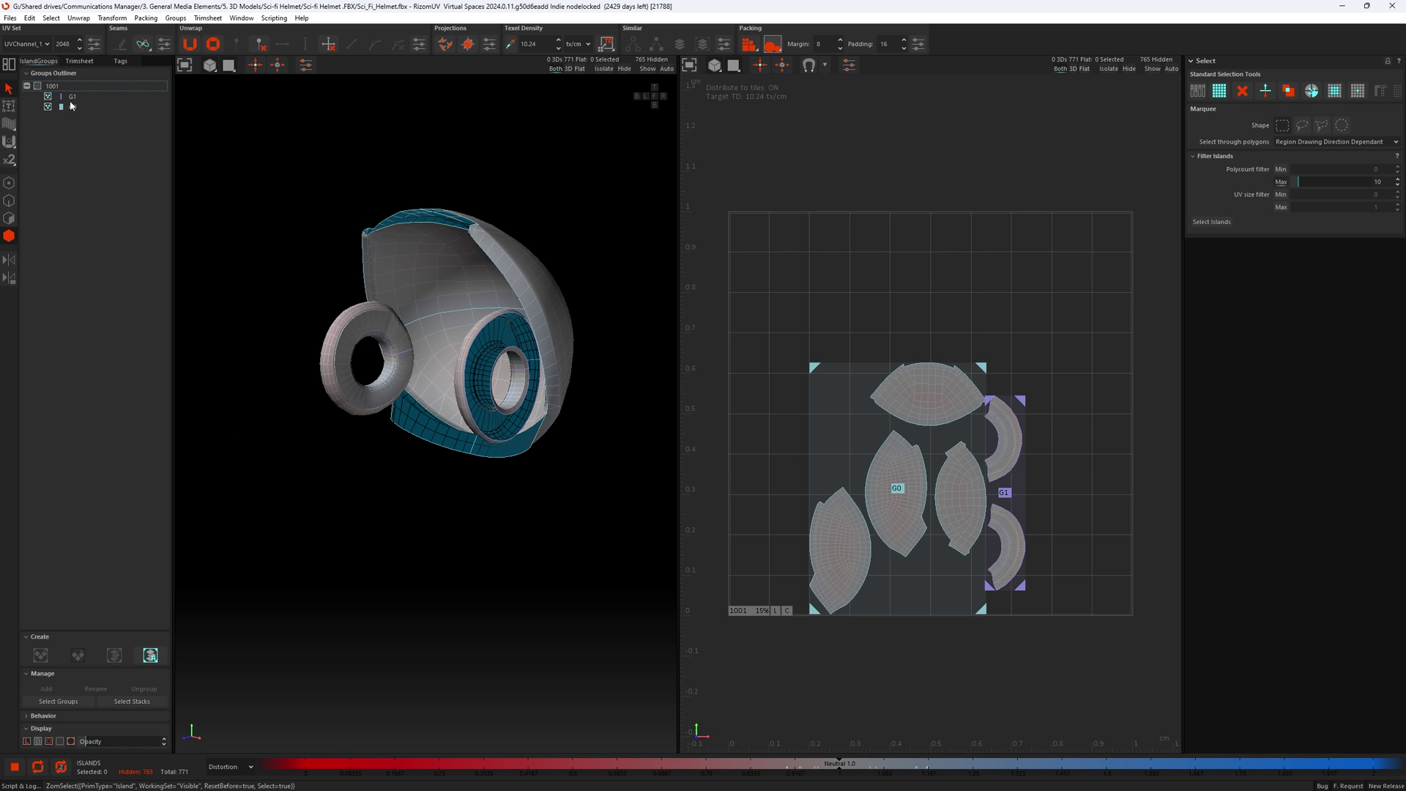
pyautogui.click(1004, 493)
pyautogui.moveTo(1004, 493); pyautogui.dragTo(870, 492)
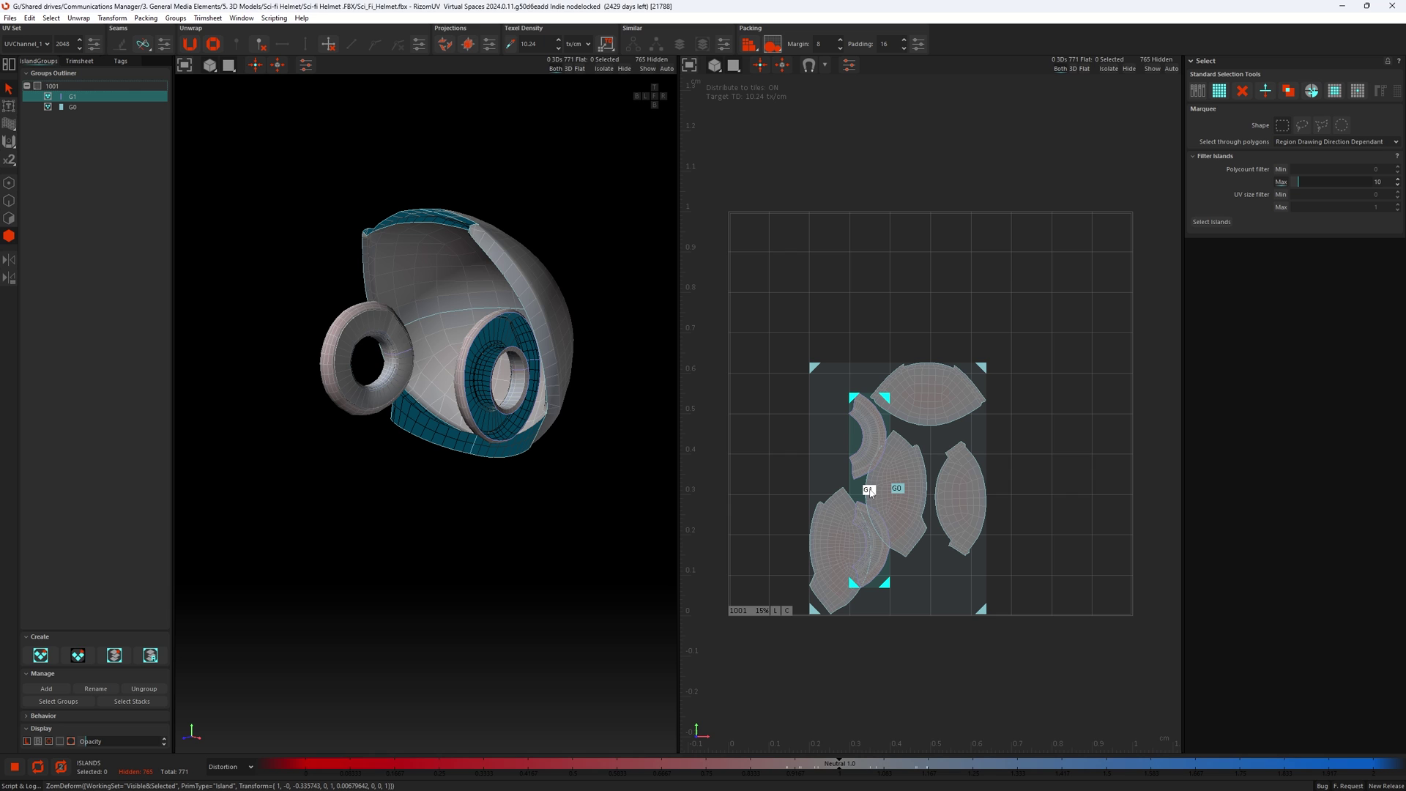
pyautogui.click(51, 688)
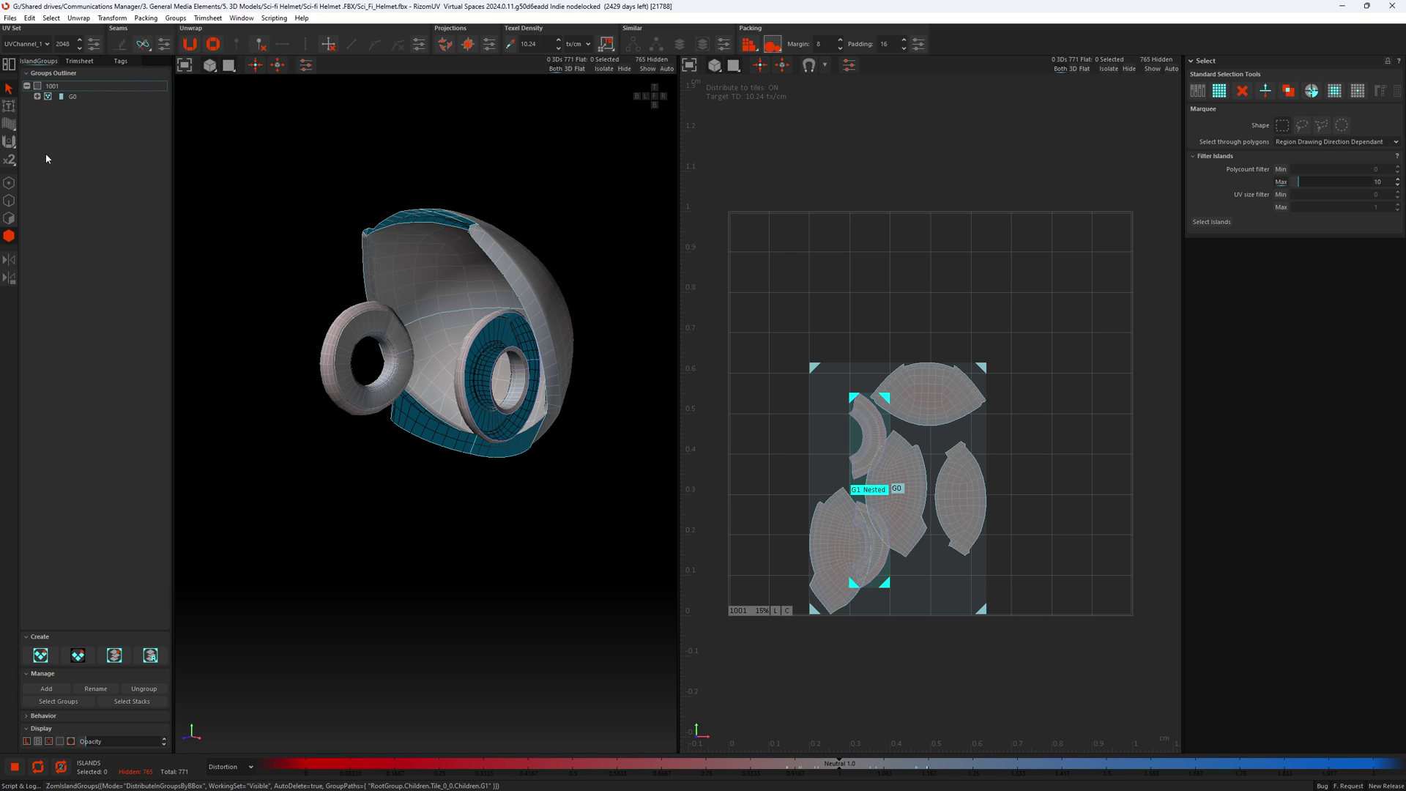
# Expand G0 in the outliner and inspect tile 1001, group G0 and nested G1
pyautogui.click(47, 95)
pyautogui.click(36, 96)
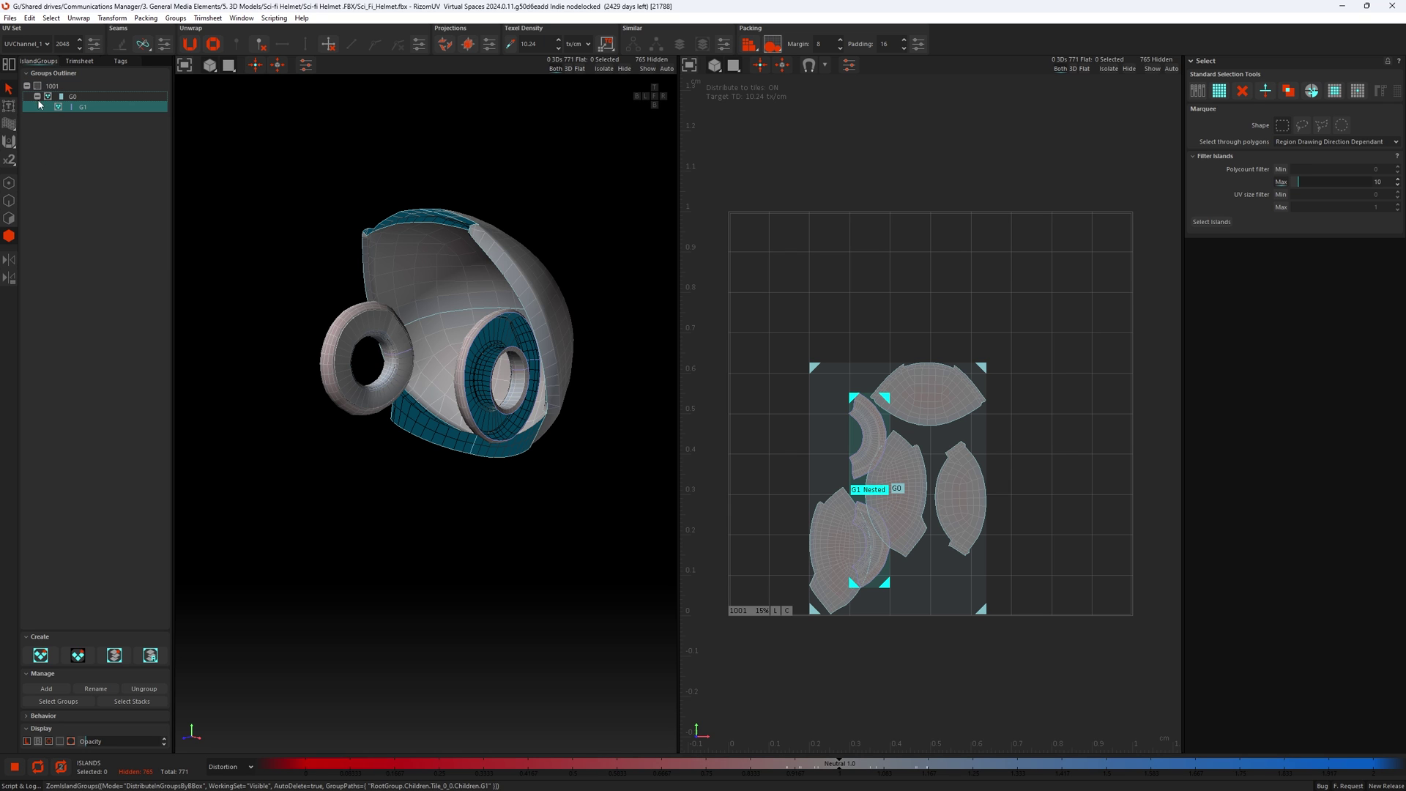
pyautogui.click(86, 98)
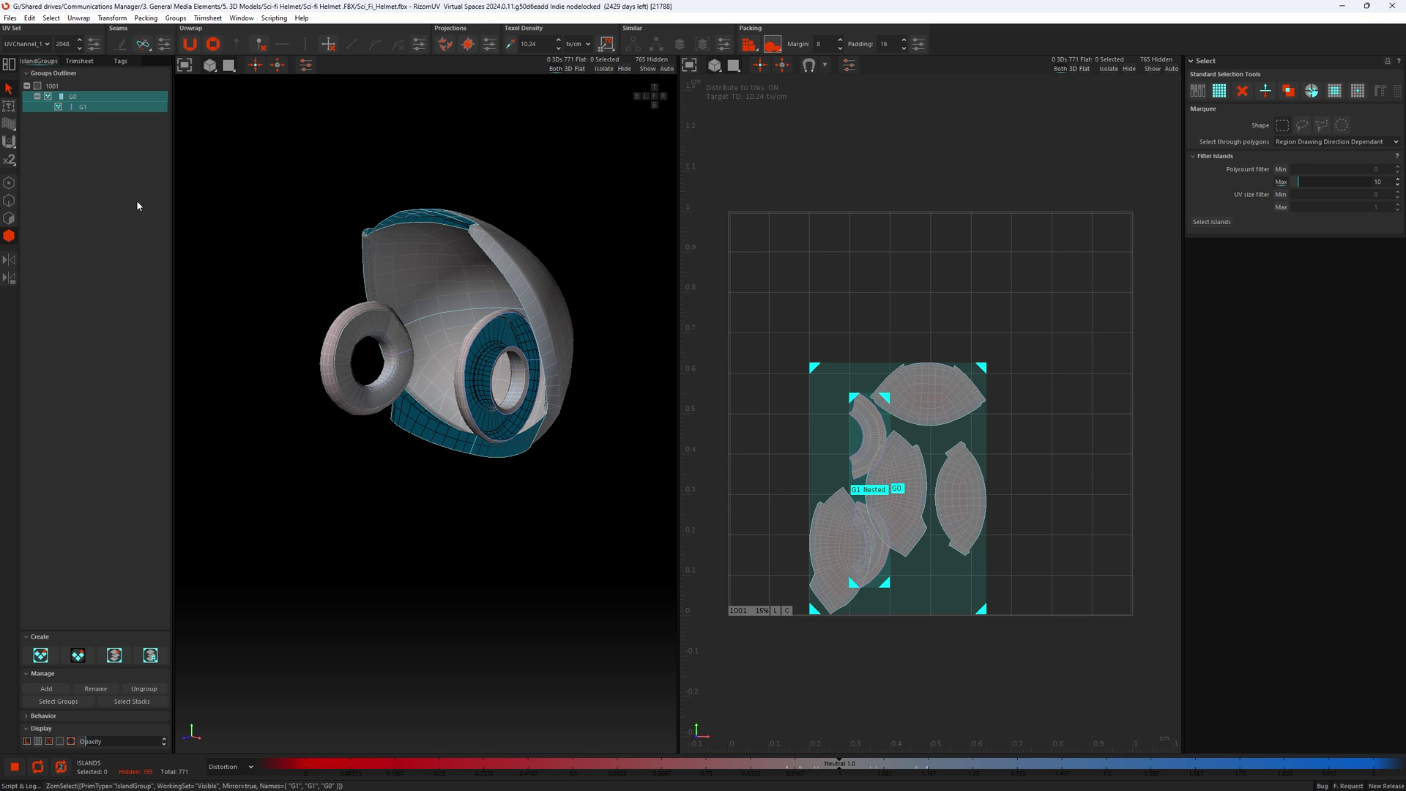
pyautogui.click(252, 186)
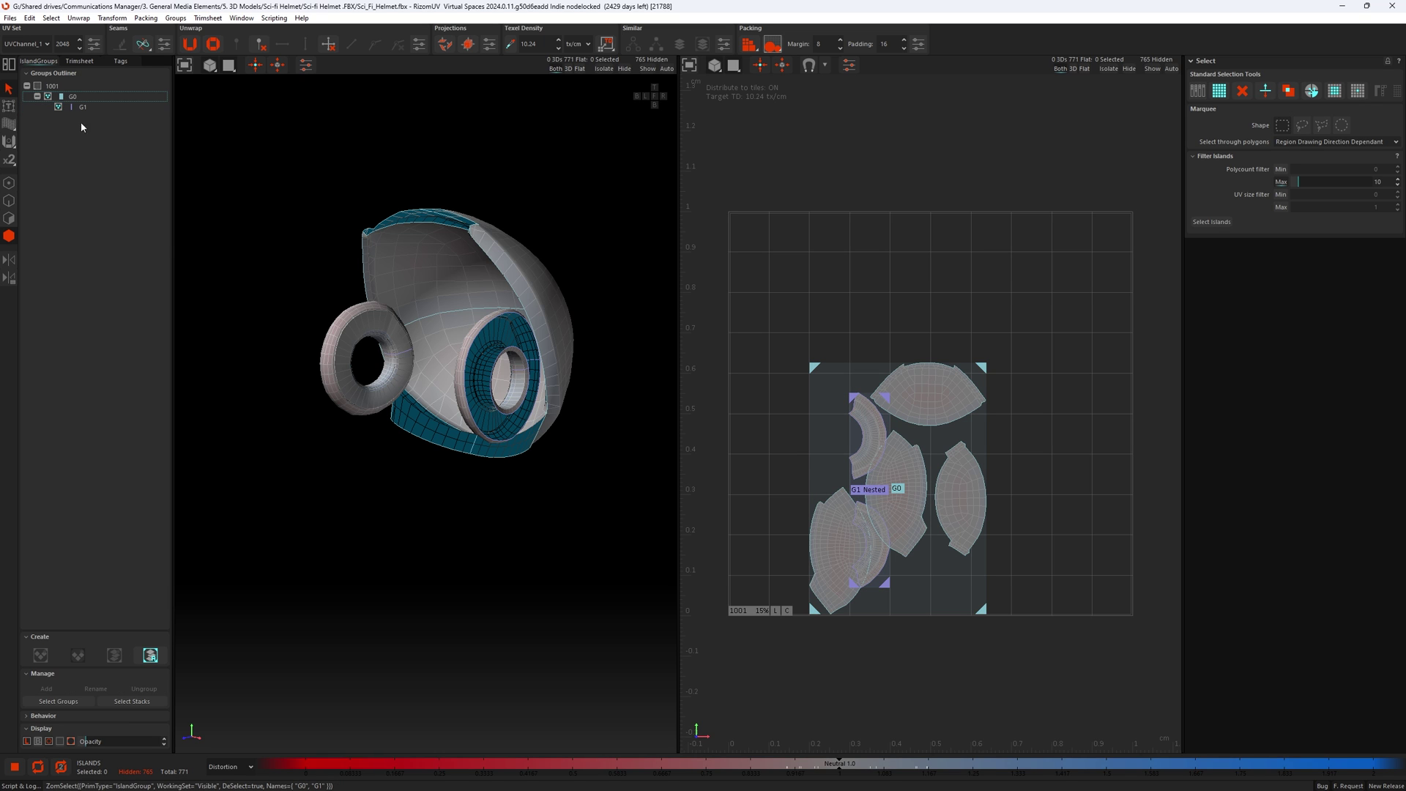
pyautogui.click(52, 86)
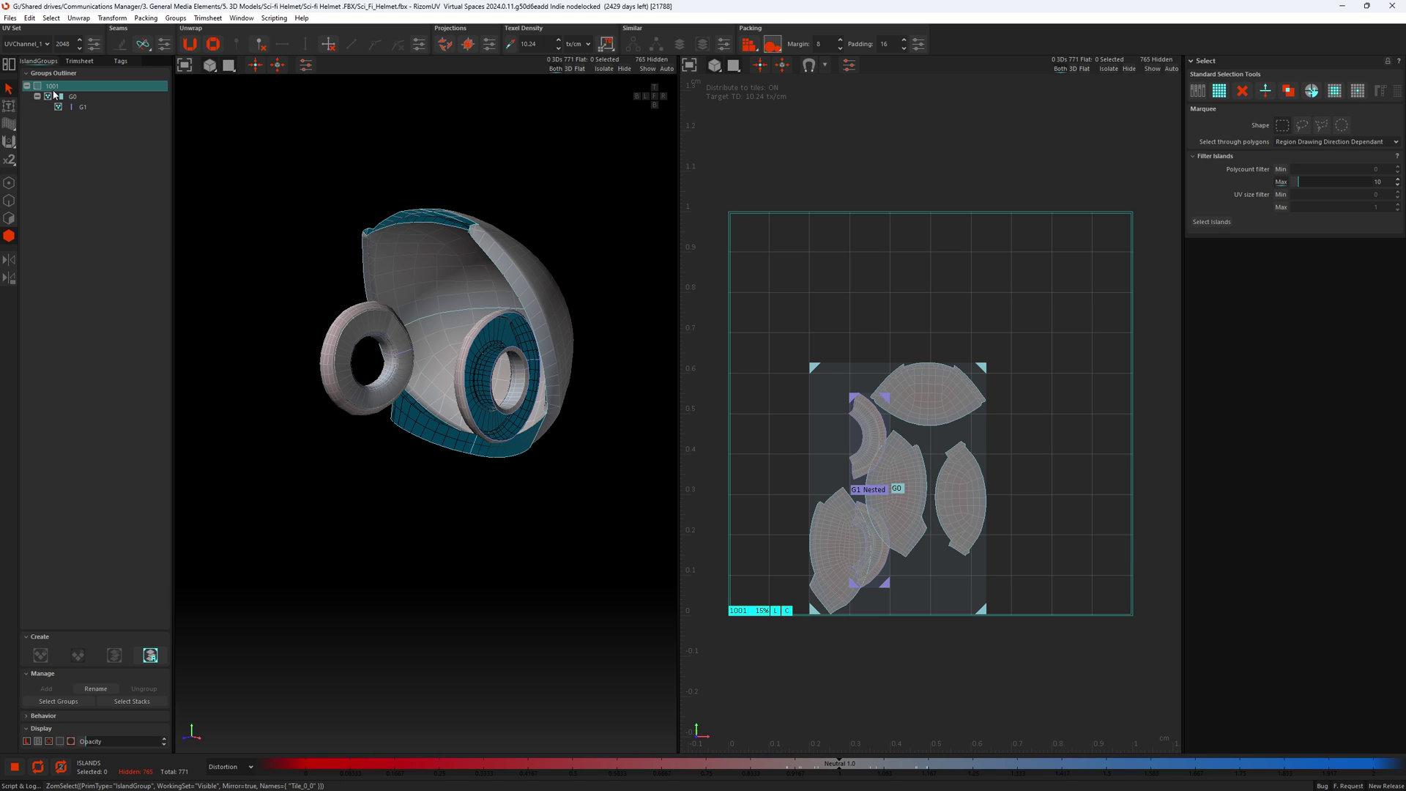
pyautogui.click(73, 98)
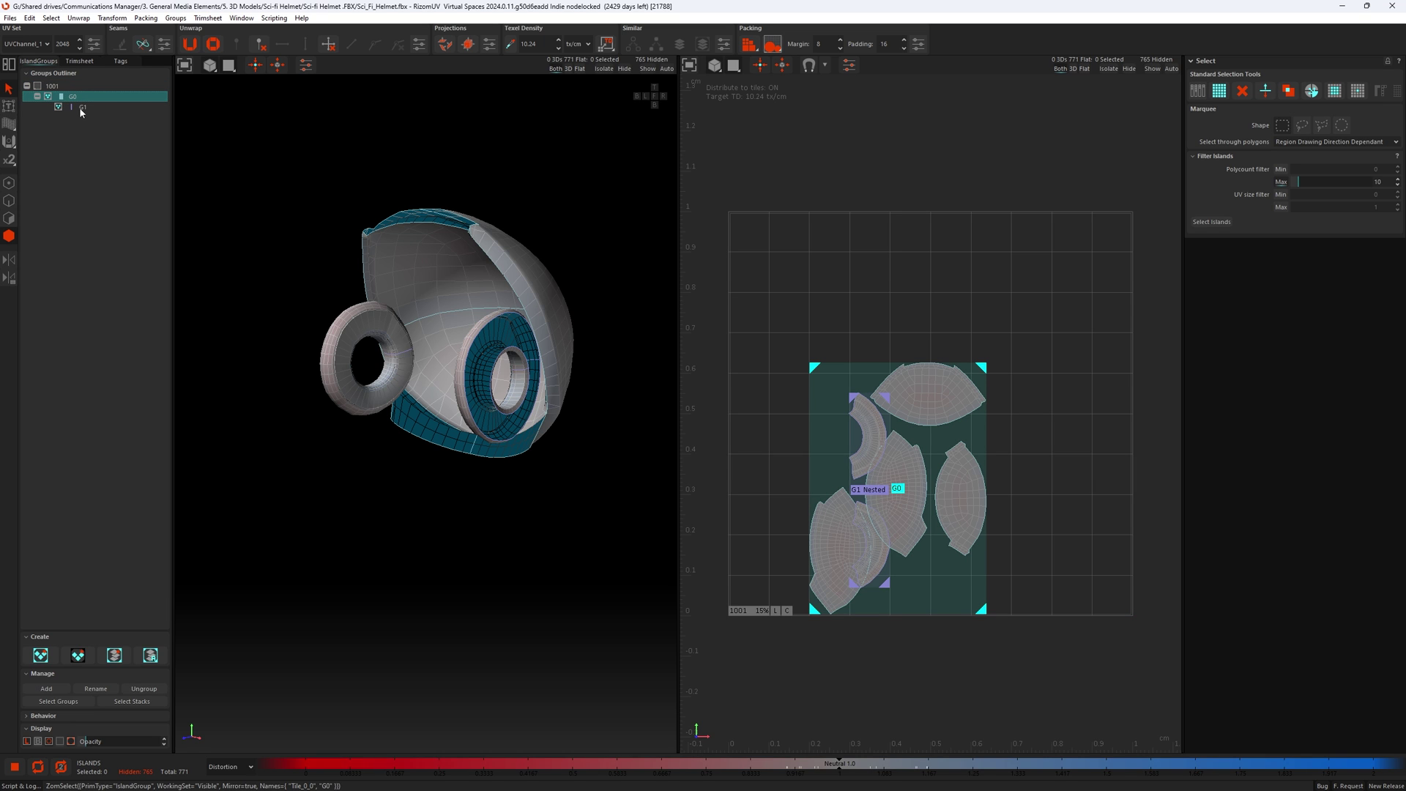
pyautogui.click(82, 109)
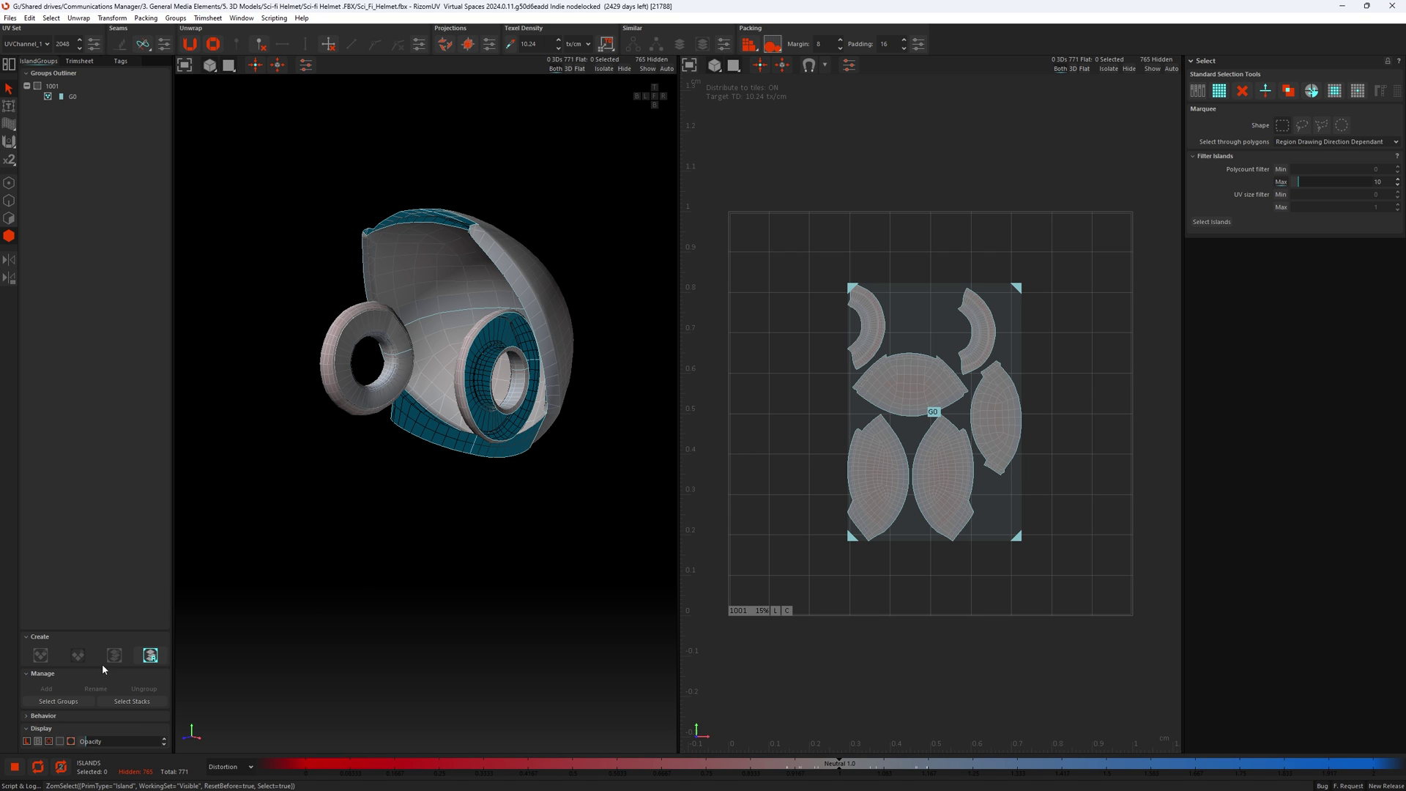
# Toggle the island group name labels off and on, leaving them shown
pyautogui.click(26, 741)
pyautogui.click(27, 741)
pyautogui.click(26, 742)
pyautogui.click(26, 741)
# Toggle the per-group buttons, leaving them hidden, and turn off the group outlines
pyautogui.click(38, 742)
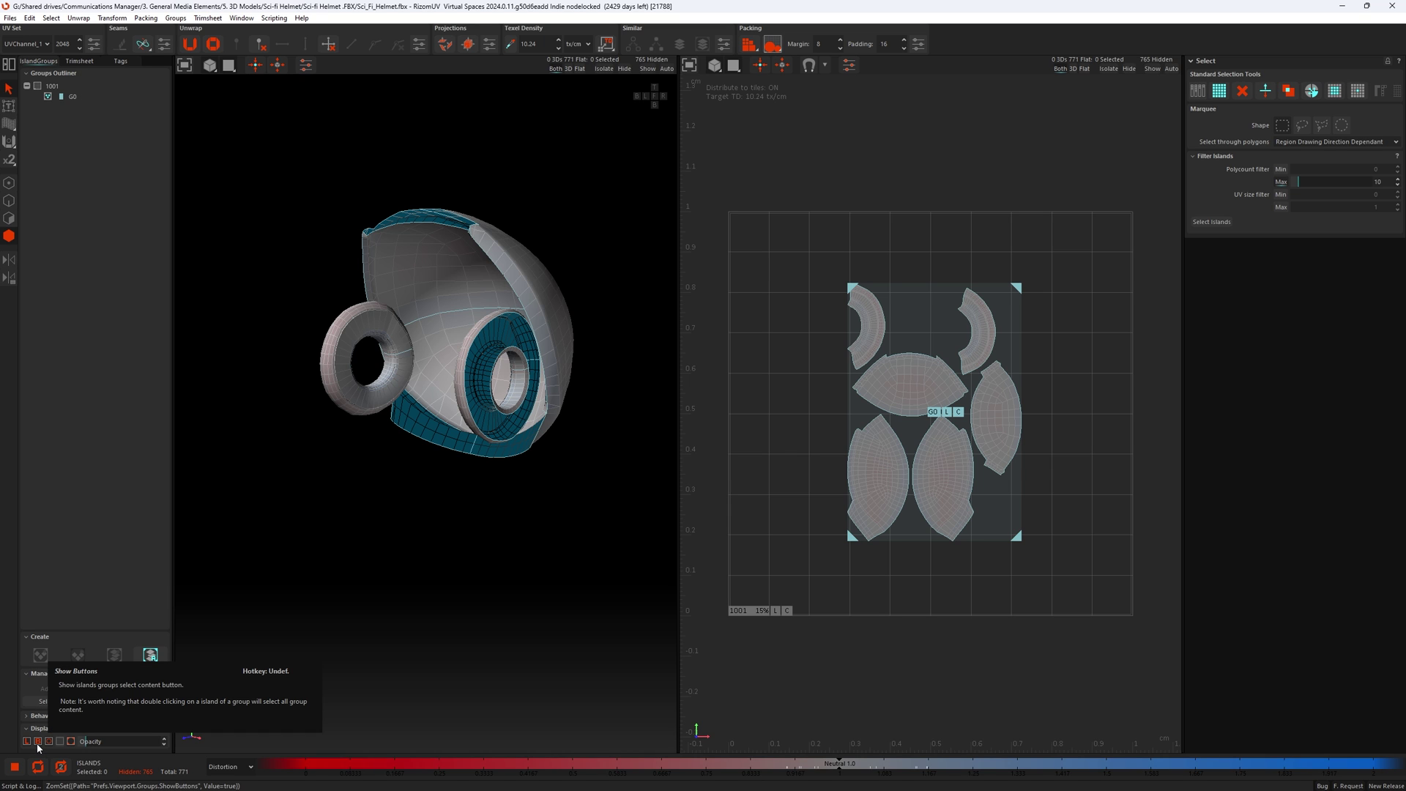
pyautogui.click(38, 741)
pyautogui.click(38, 741)
pyautogui.click(37, 742)
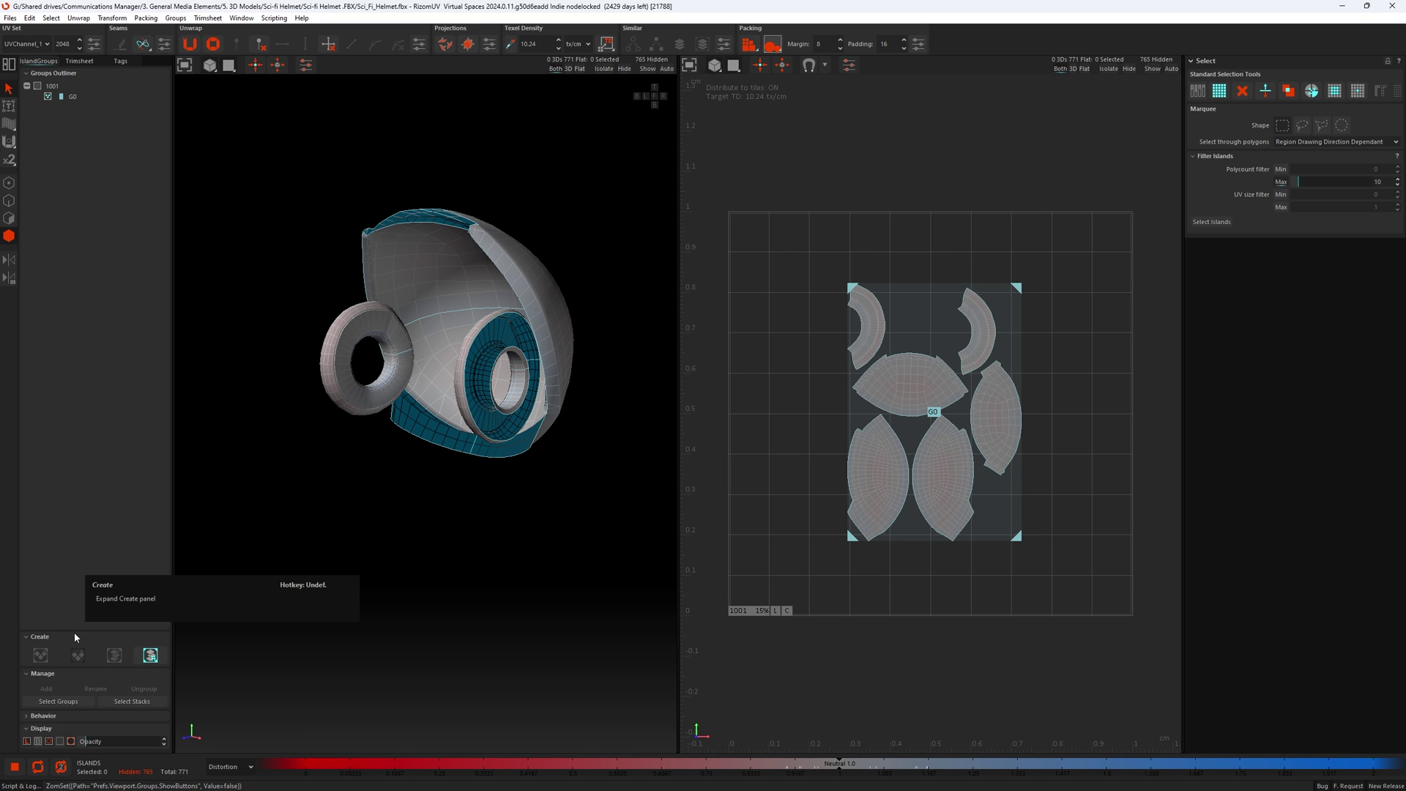
pyautogui.click(49, 741)
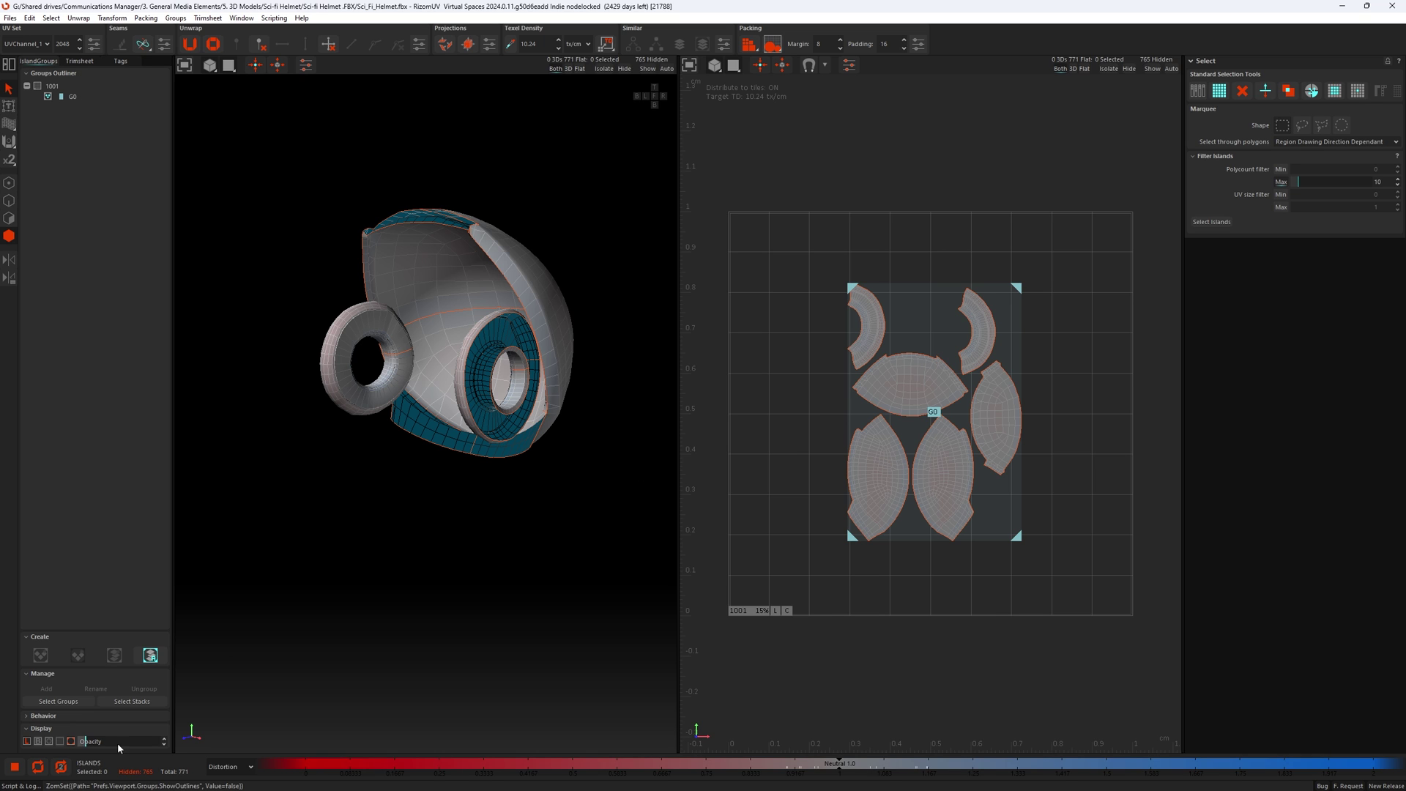
# Turn group outlines back on, try bounding boxes and handles, and set overlay opacity to 0.45
pyautogui.click(49, 741)
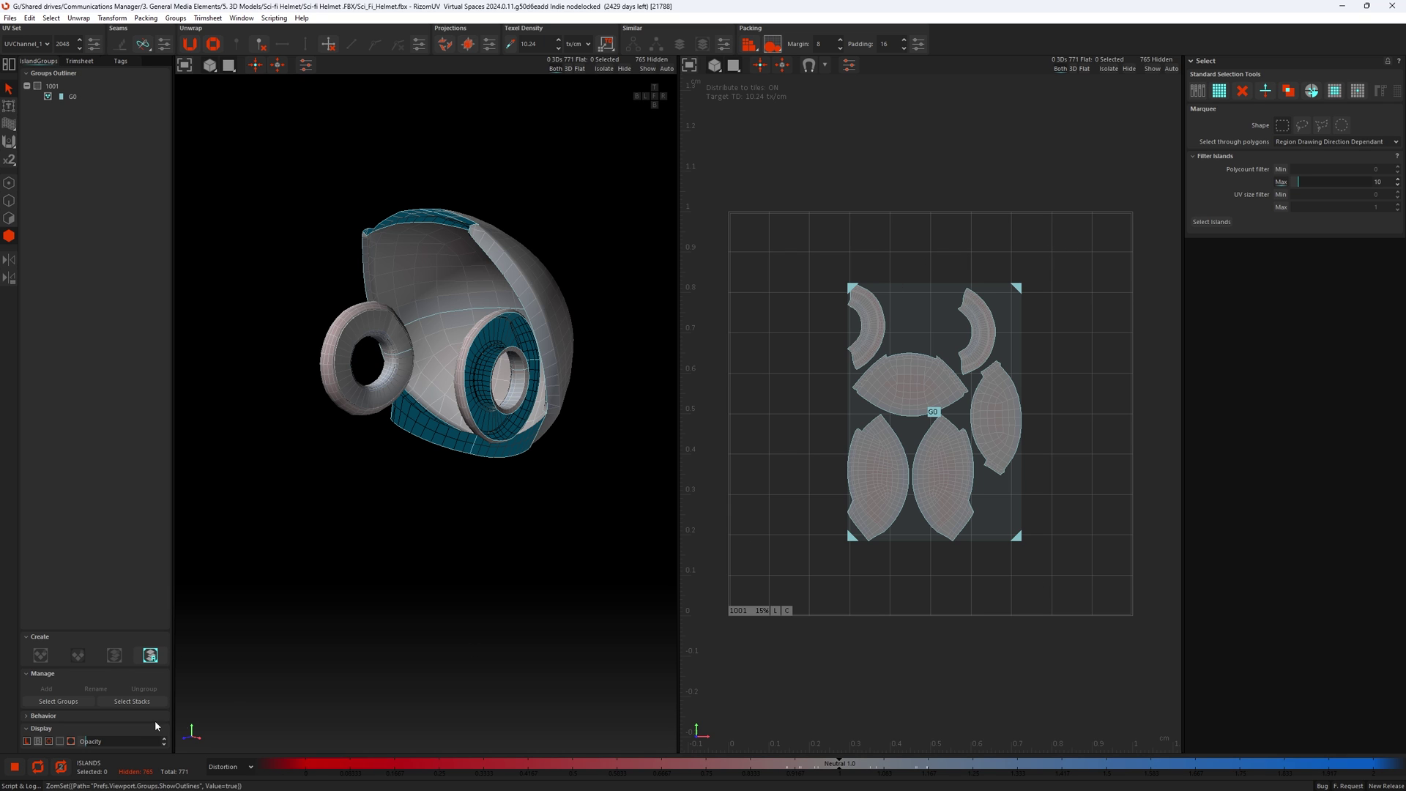
pyautogui.click(60, 741)
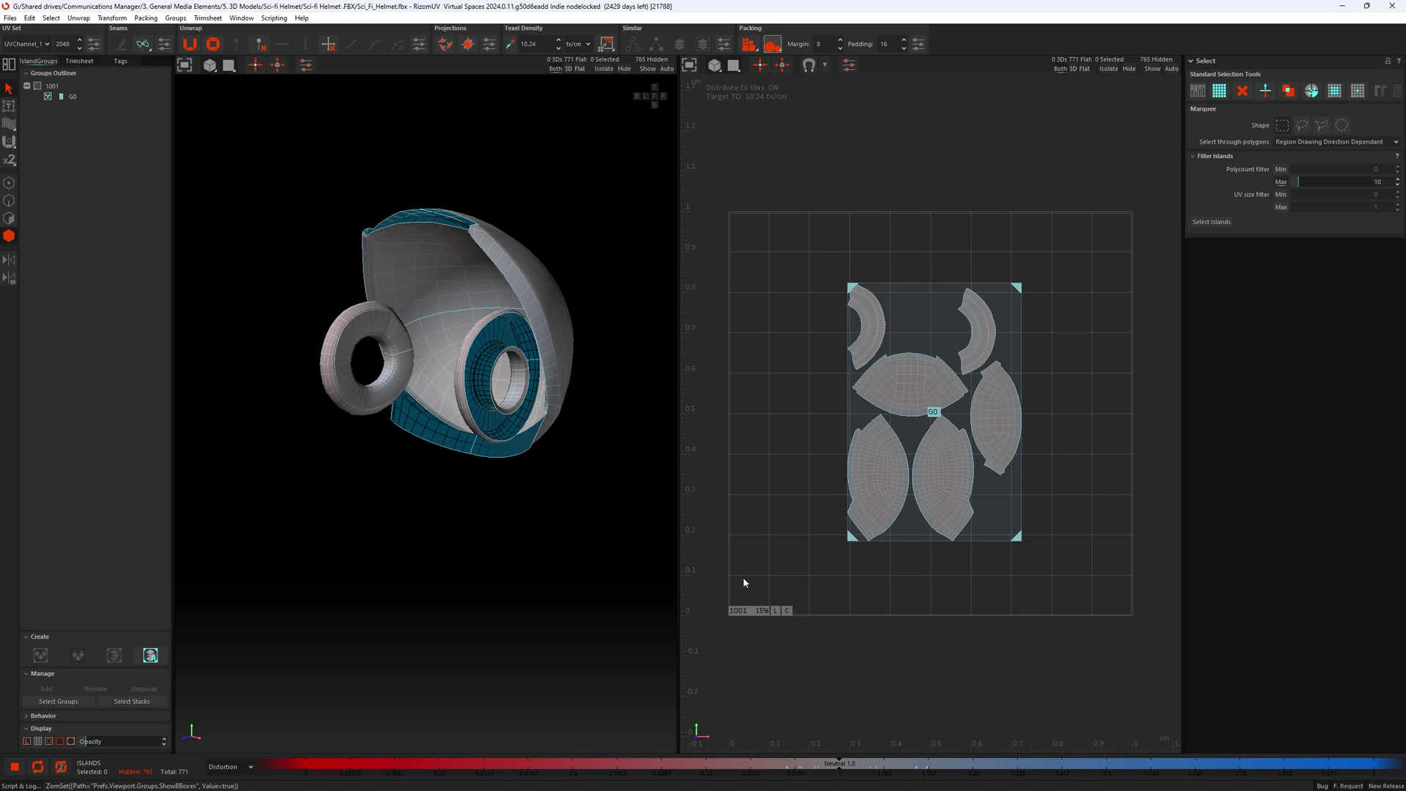
pyautogui.click(59, 741)
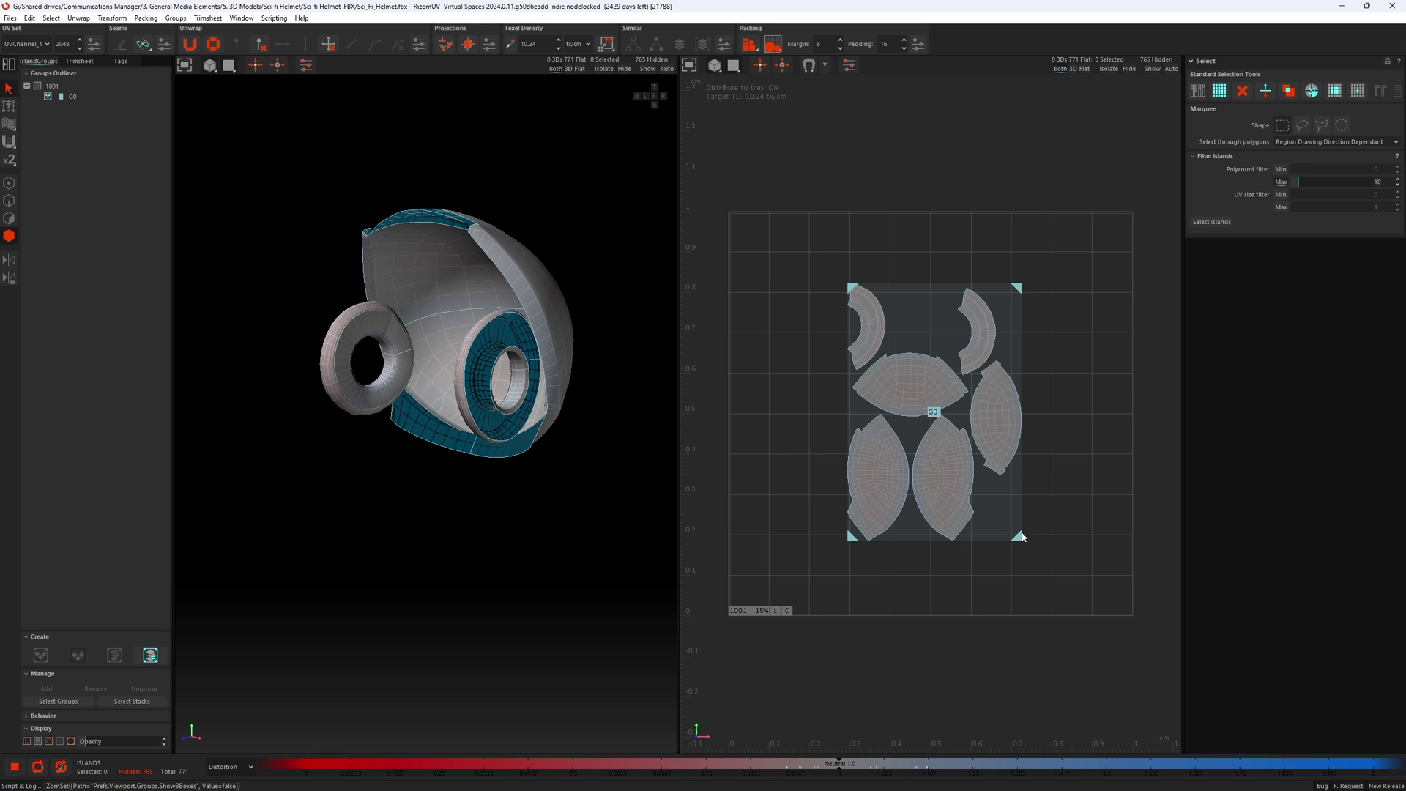
pyautogui.click(71, 741)
pyautogui.click(70, 741)
pyautogui.moveTo(120, 743)
pyautogui.mouseDown()
pyautogui.moveTo(91, 741)
pyautogui.moveTo(129, 741)
pyautogui.mouseUp()
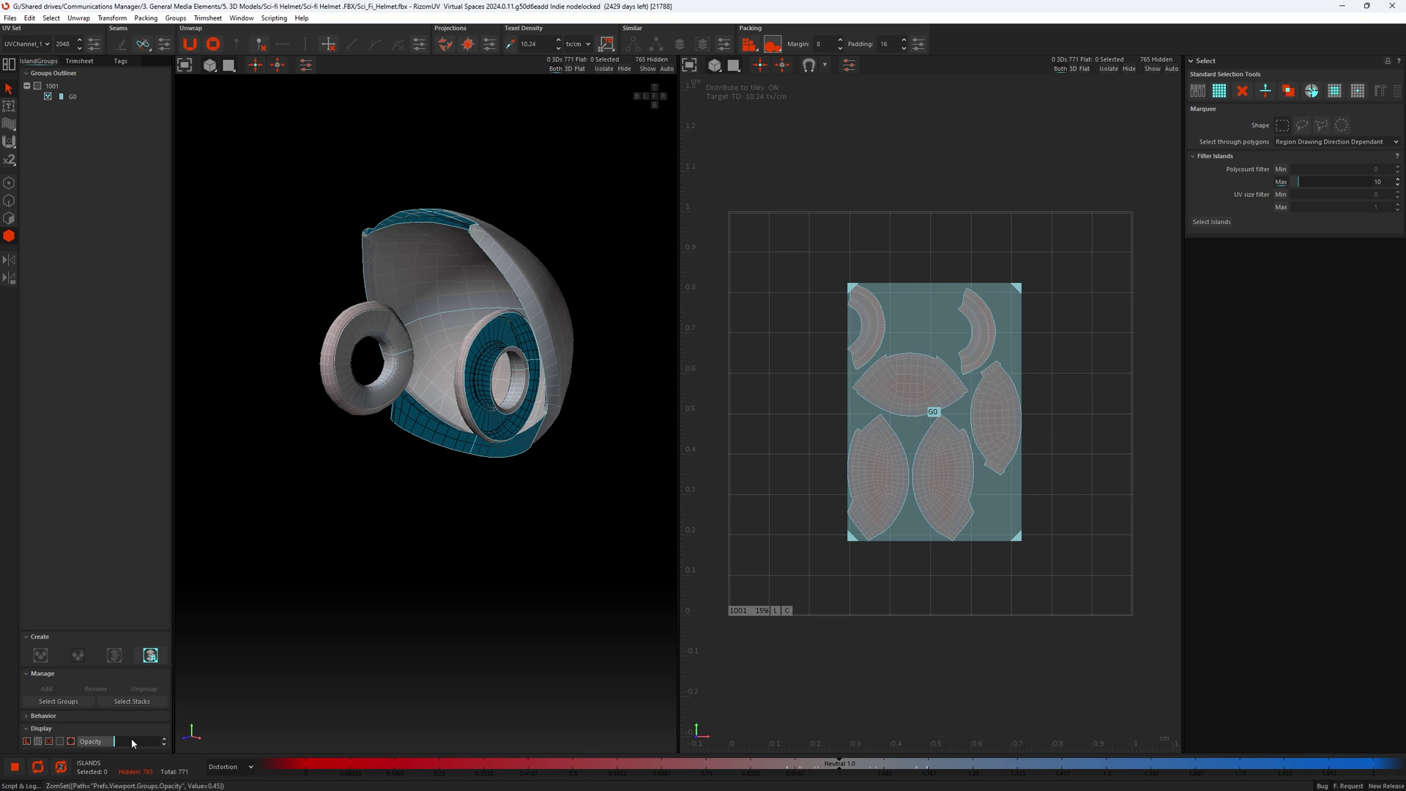
pyautogui.moveTo(129, 741); pyautogui.dragTo(89, 741)
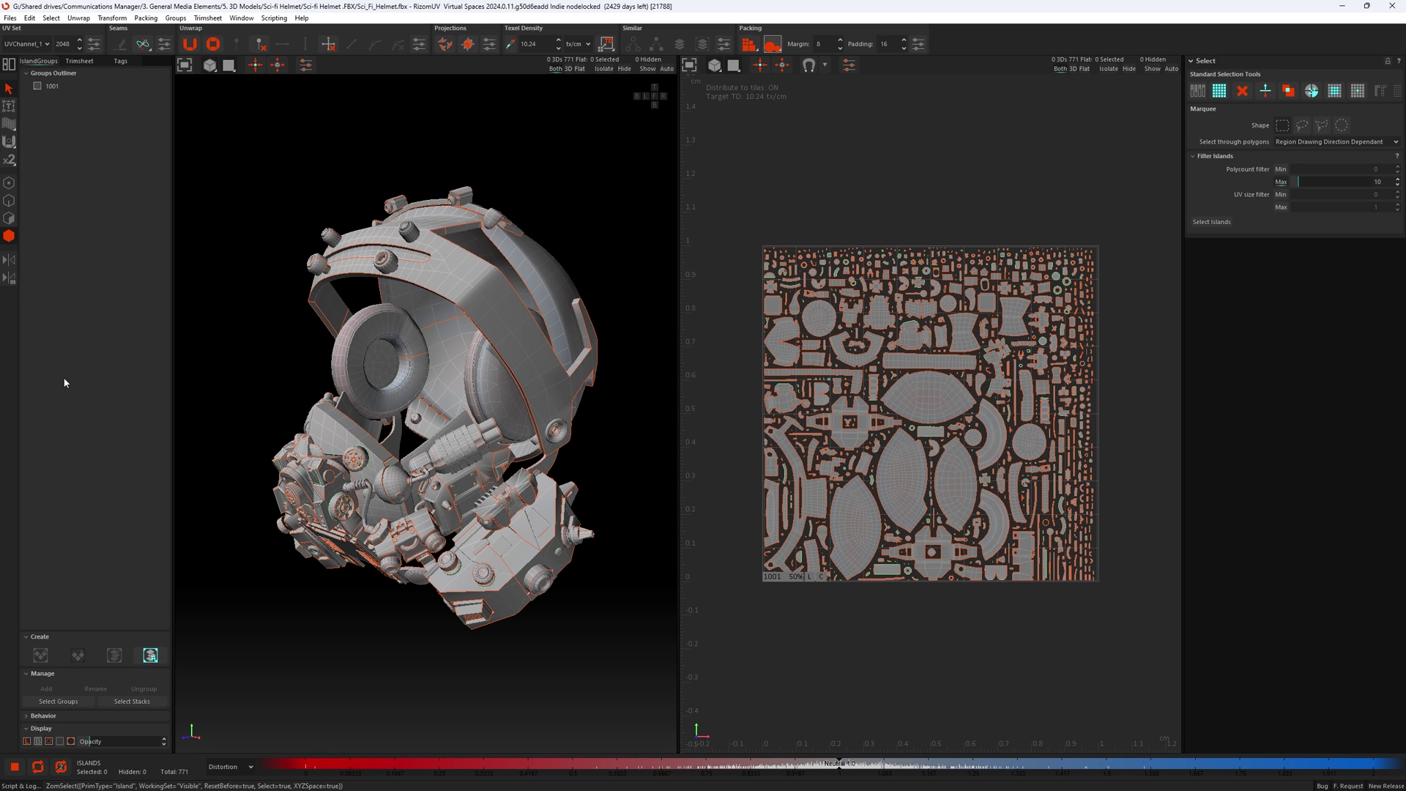
# View the Trimsheet outline and hotspot settings, then the empty Tags list
pyautogui.click(80, 61)
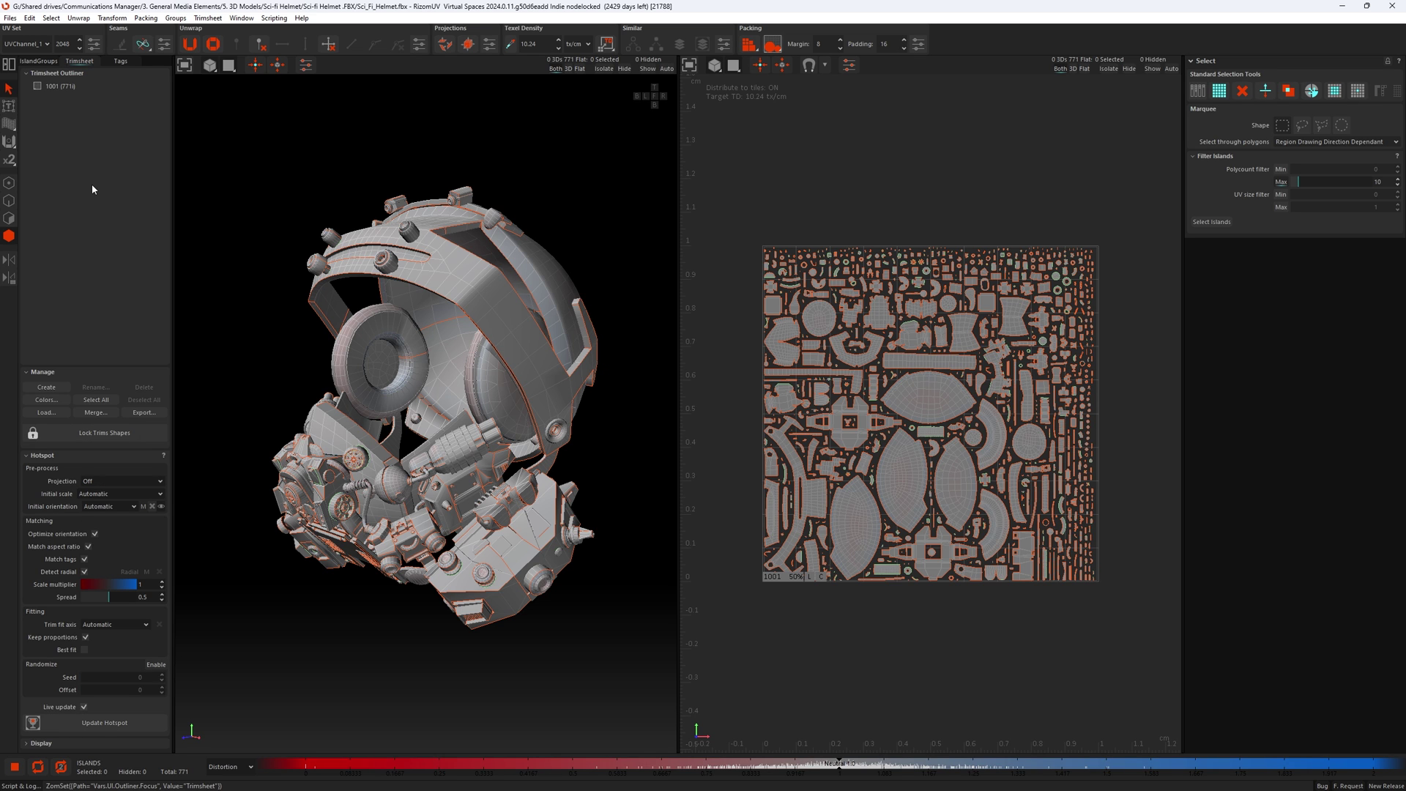
pyautogui.click(122, 62)
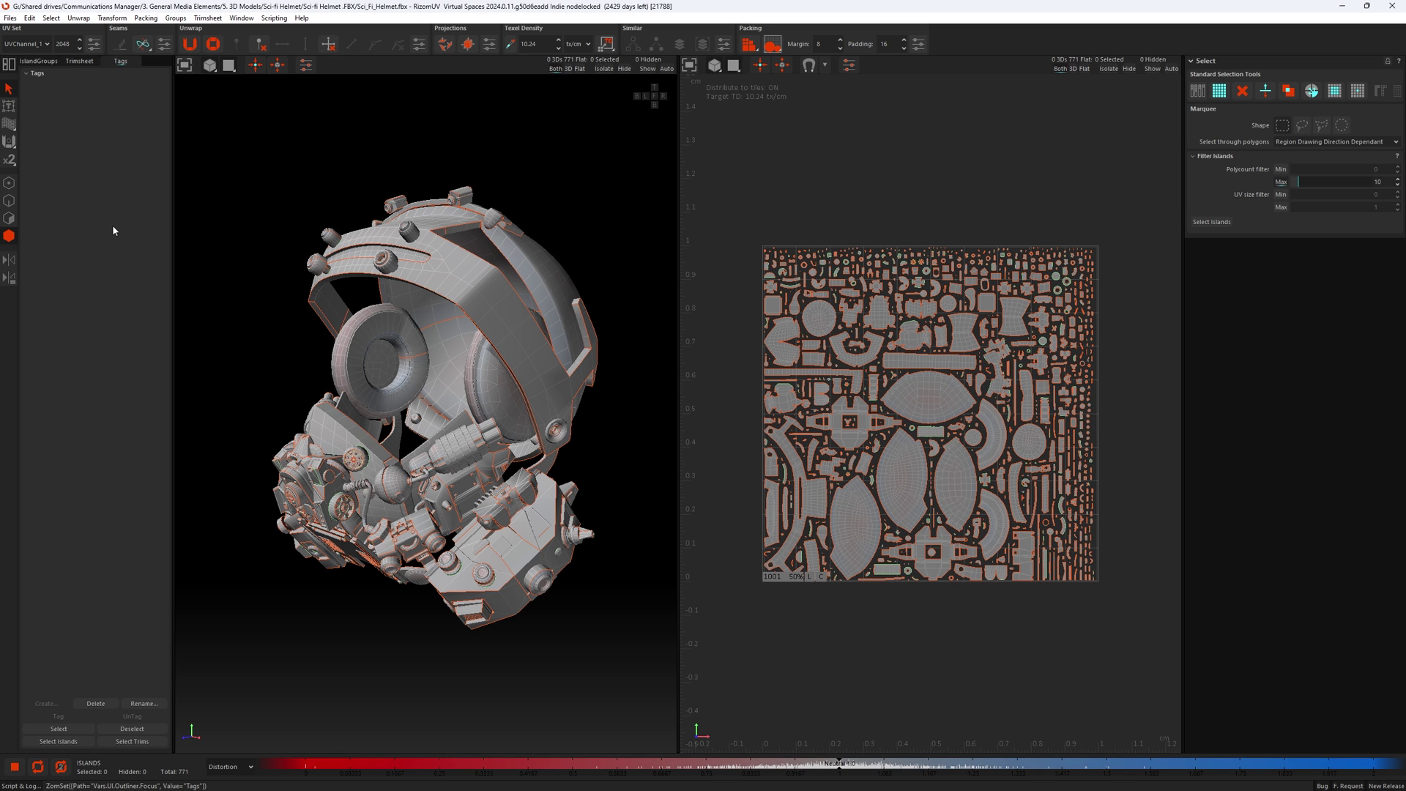
# Select three leaf-shaped islands and the large lens island, and tag them 'Test 1'
pyautogui.click(867, 527)
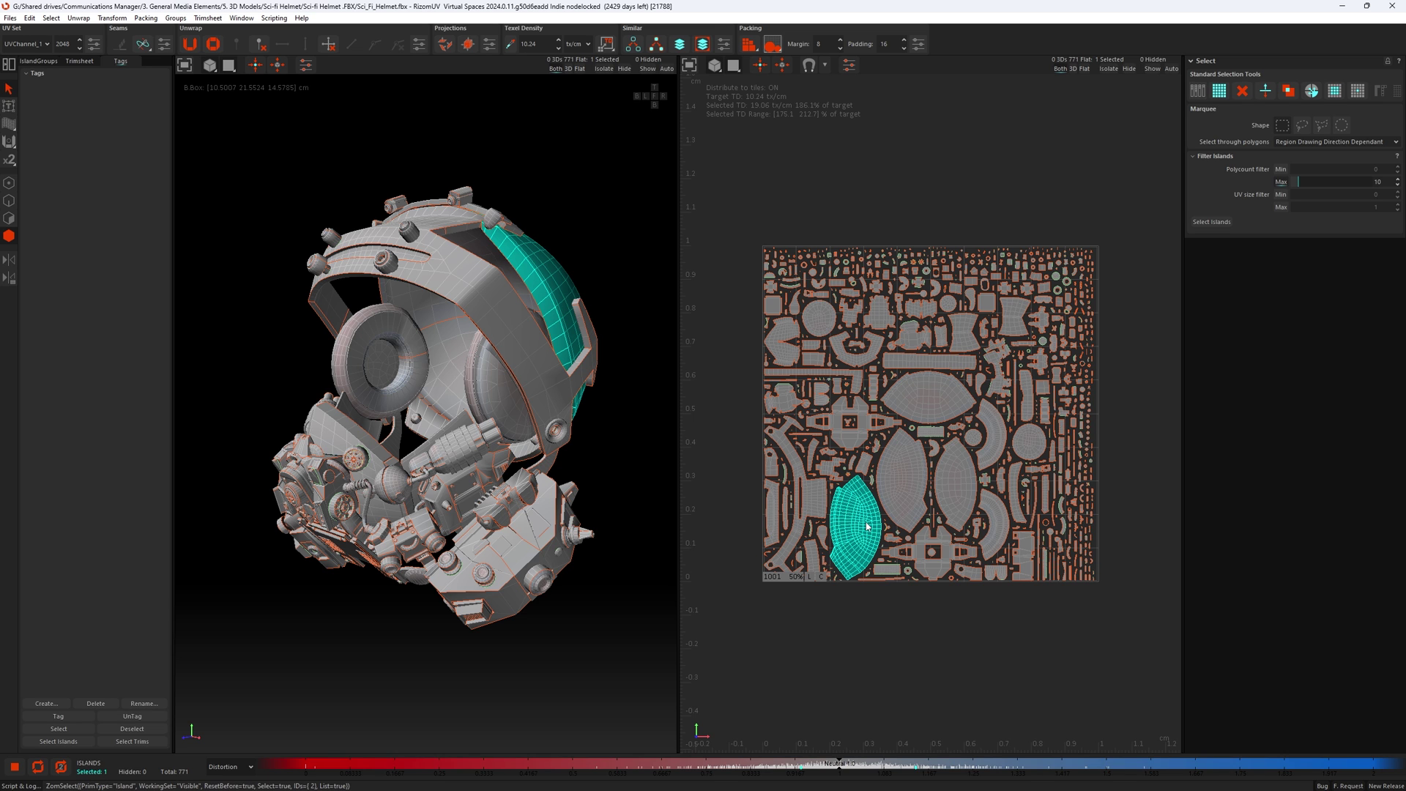
pyautogui.keyDown('shift'); pyautogui.click(911, 475); pyautogui.keyUp('shift')
pyautogui.keyDown('shift'); pyautogui.click(946, 484); pyautogui.keyUp('shift')
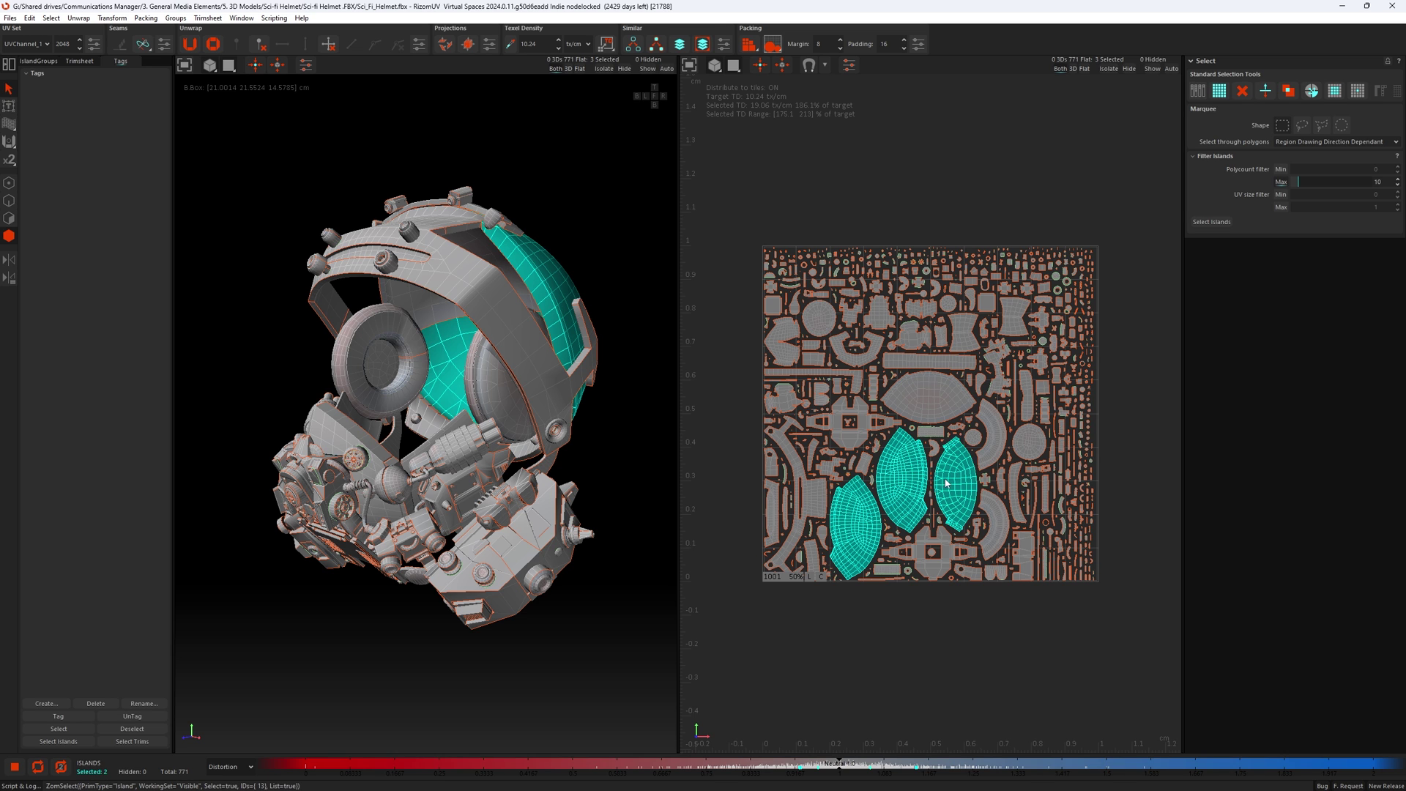
pyautogui.keyDown('shift'); pyautogui.click(938, 409); pyautogui.keyUp('shift')
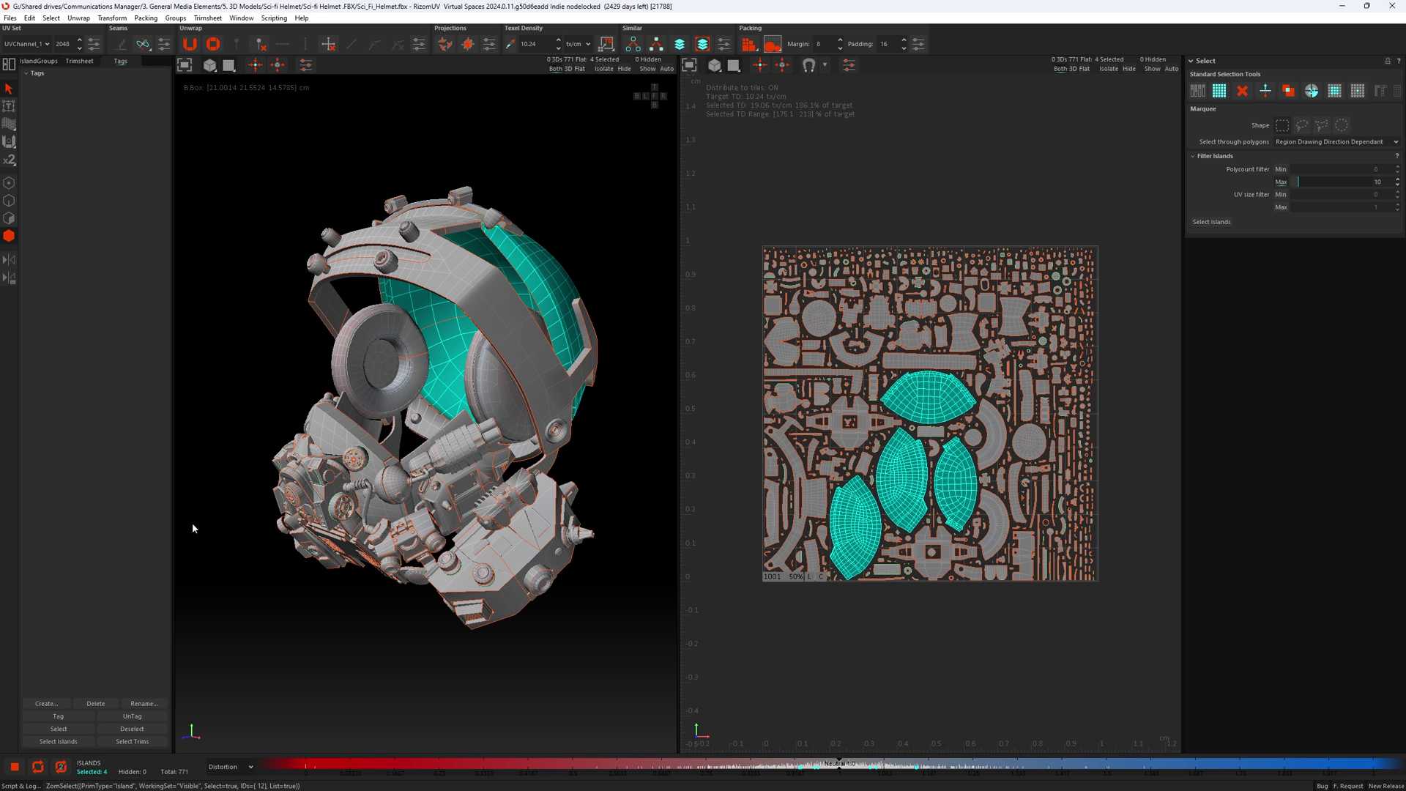
pyautogui.click(46, 703)
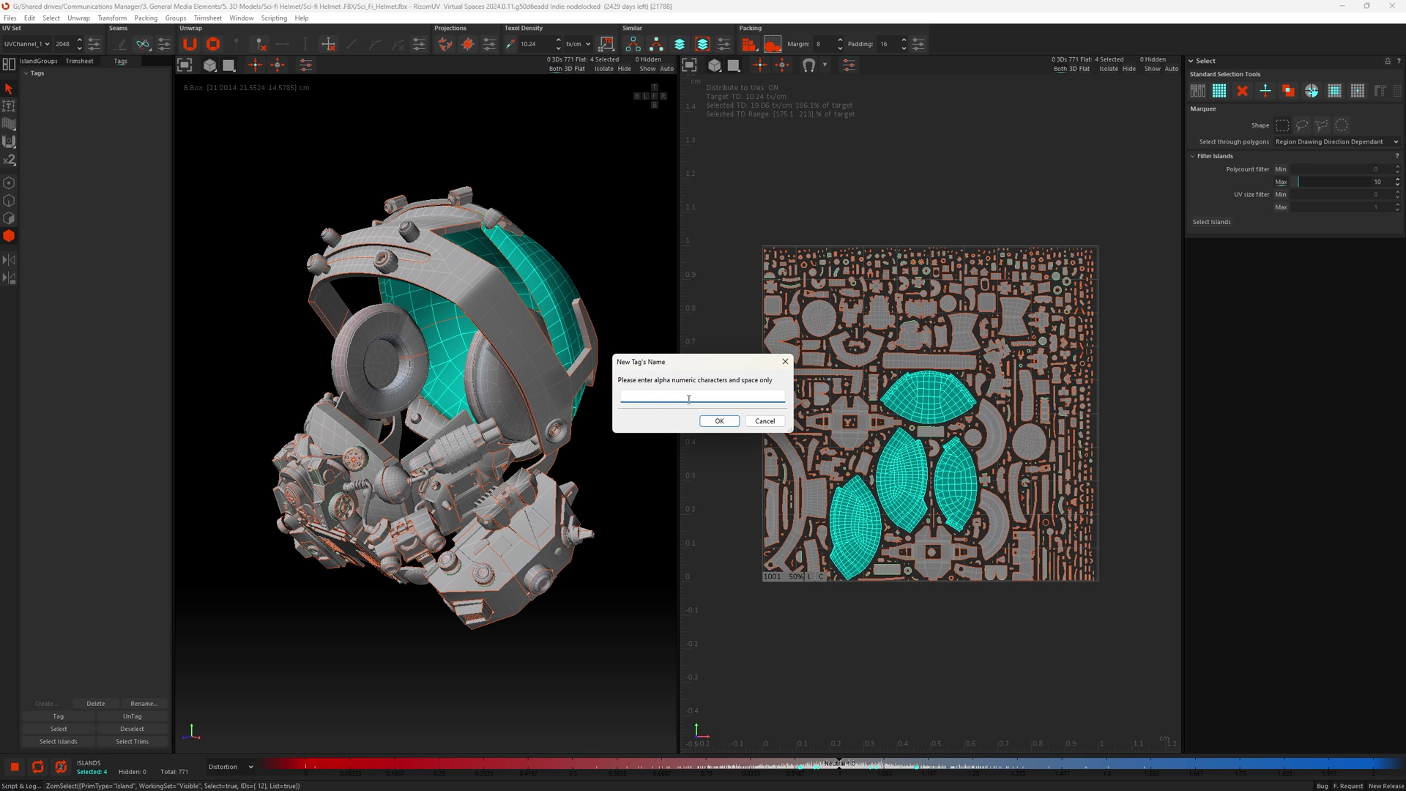
pyautogui.write('Test 1')
pyautogui.click(711, 418)
pyautogui.click(714, 422)
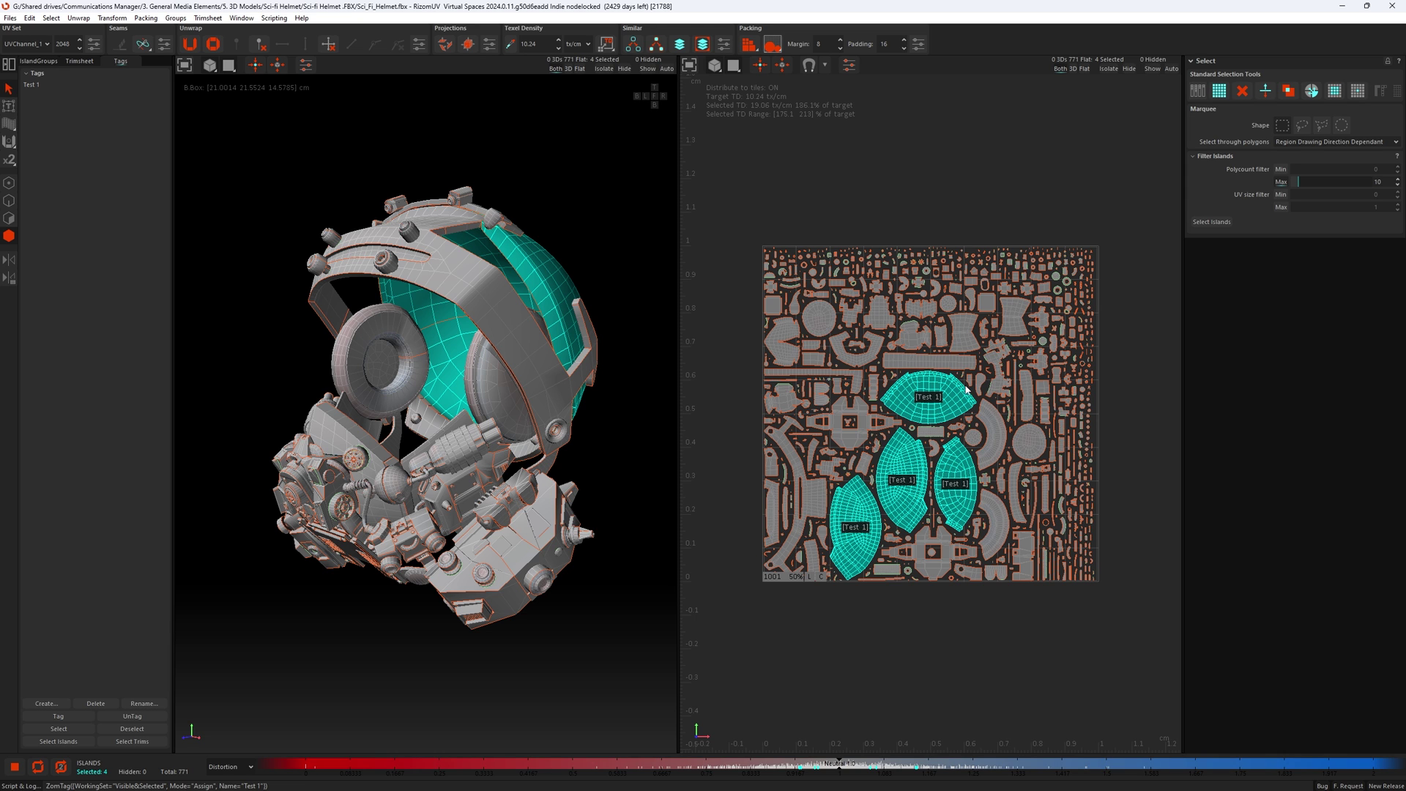
# Clear the selection and reselect the islands by the Test 1 tag
pyautogui.click(1130, 445)
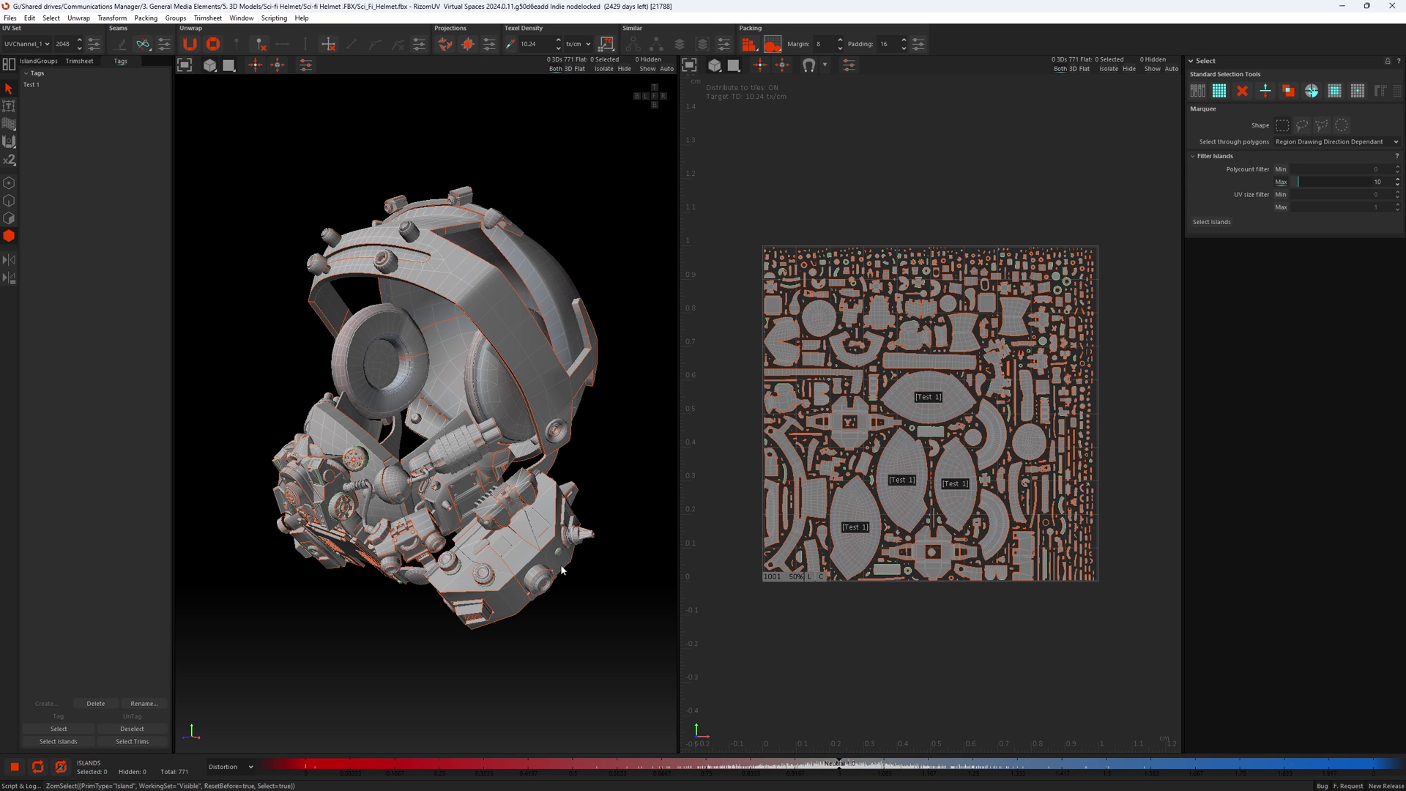
pyautogui.click(56, 85)
pyautogui.doubleClick(56, 85)
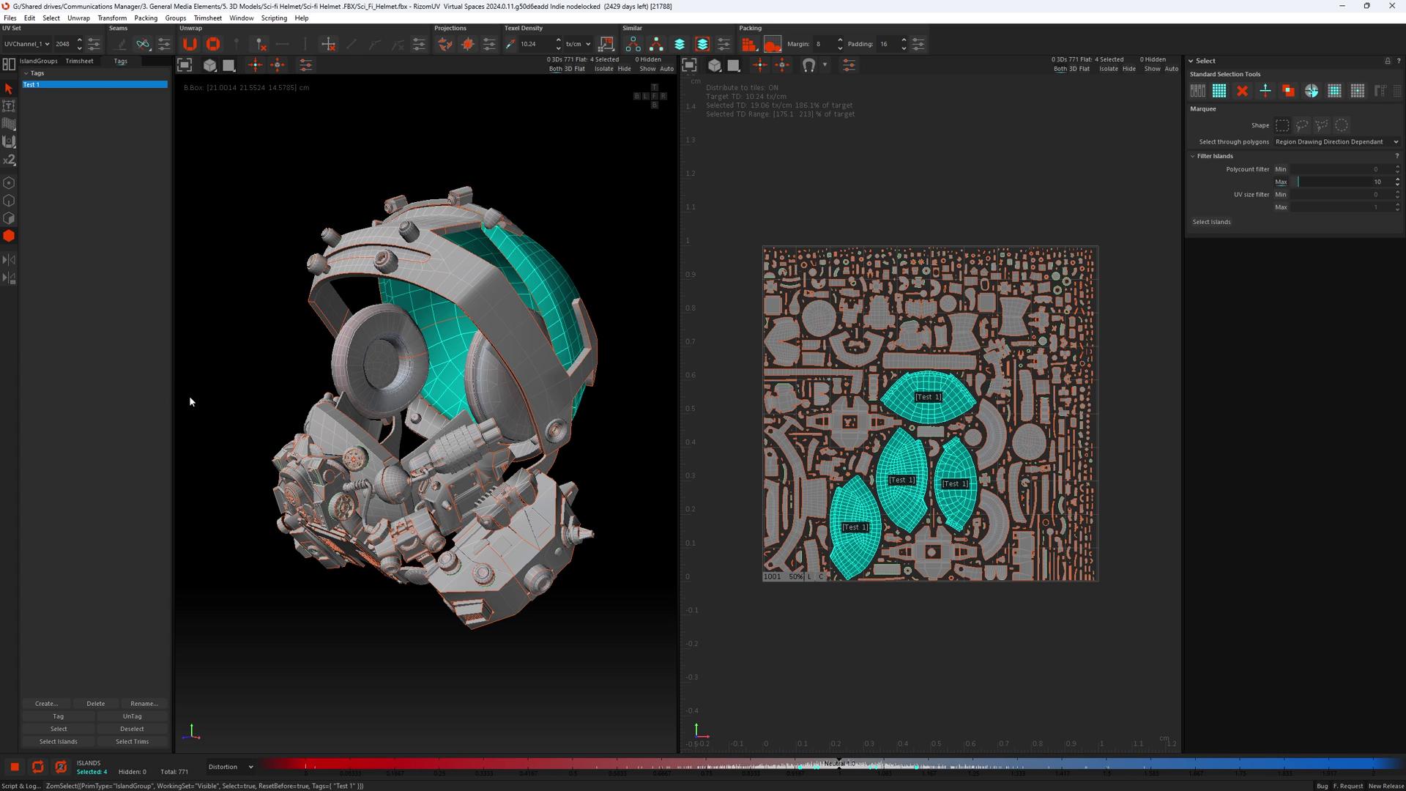
pyautogui.click(271, 337)
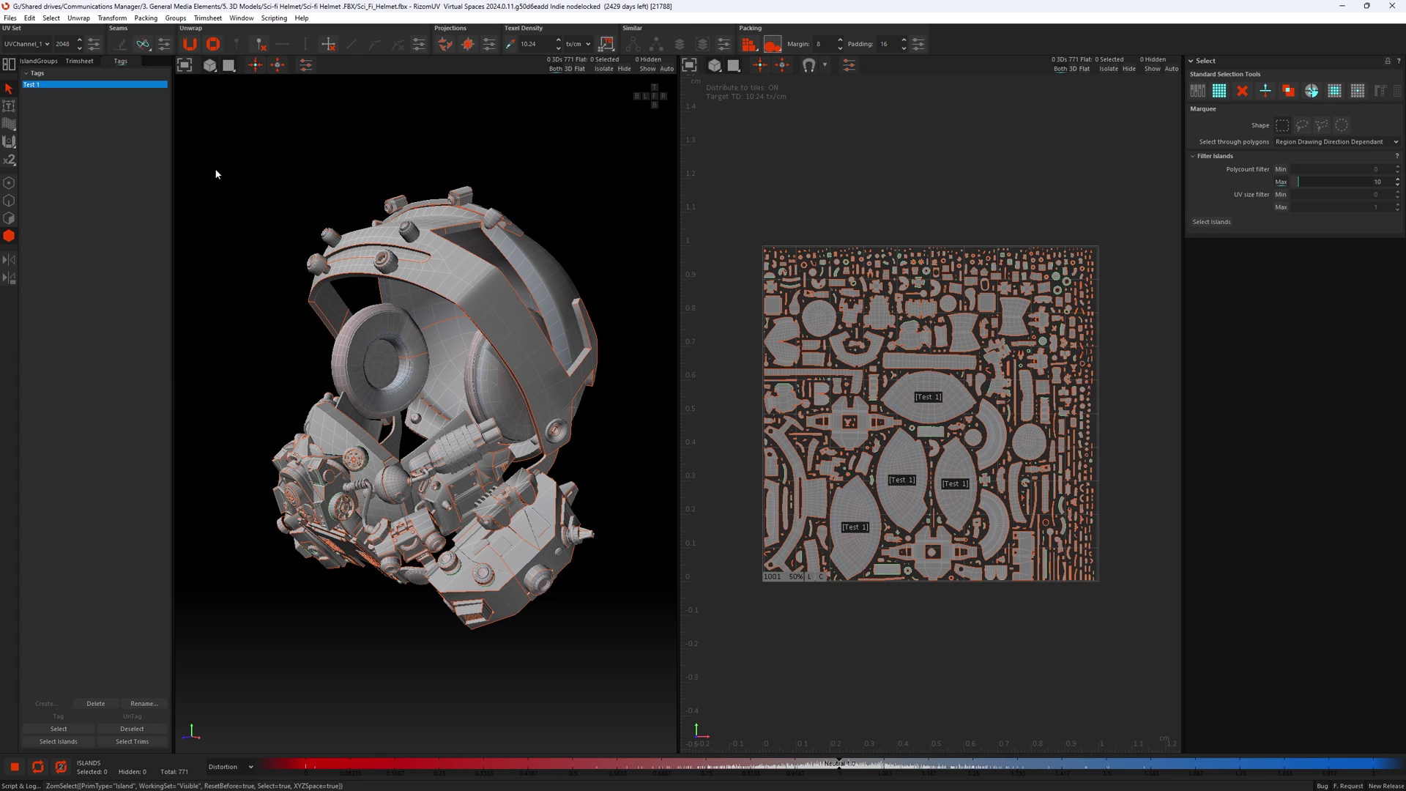
pyautogui.click(59, 729)
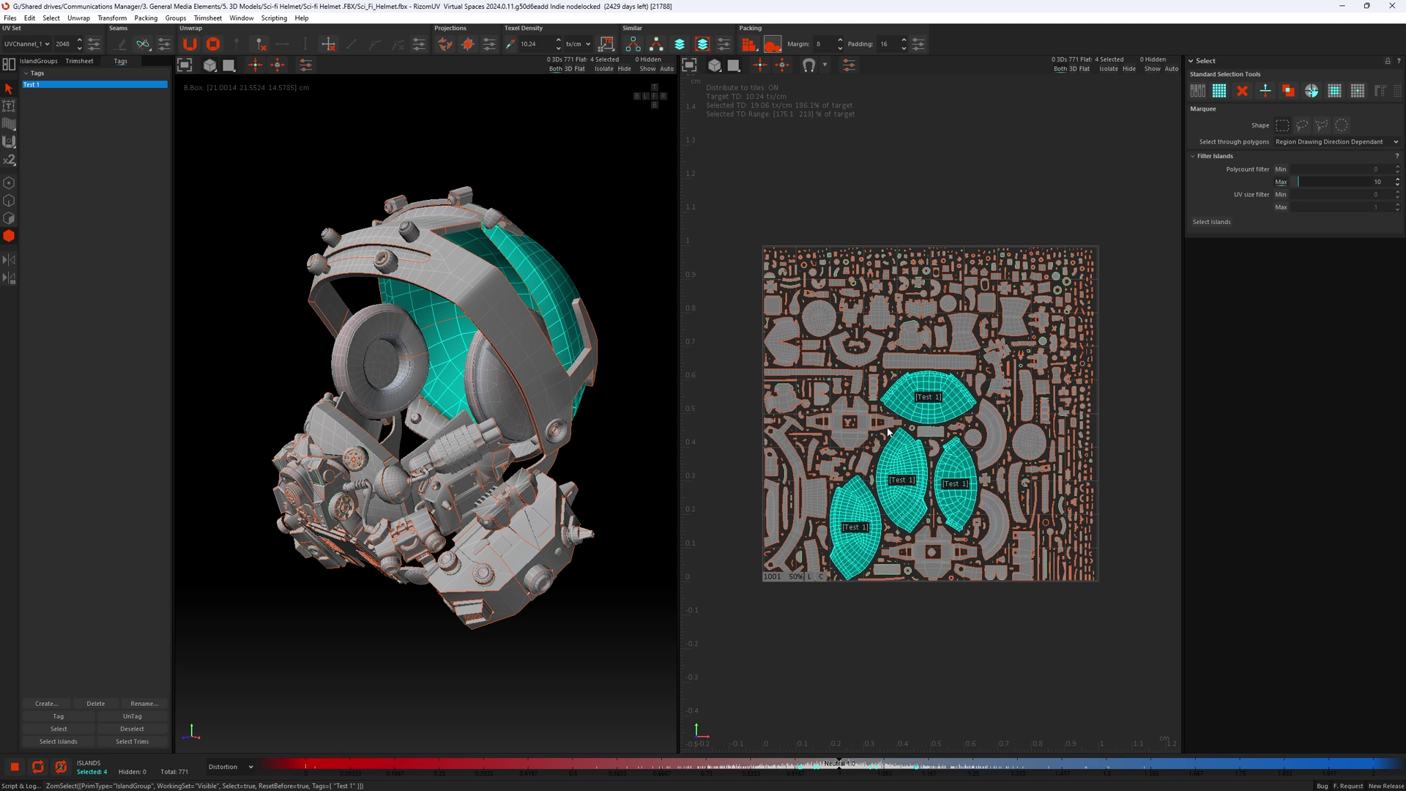
# Switch to island selection and pick the hourglass island, the strip below it and its right neighbour
pyautogui.click(729, 519)
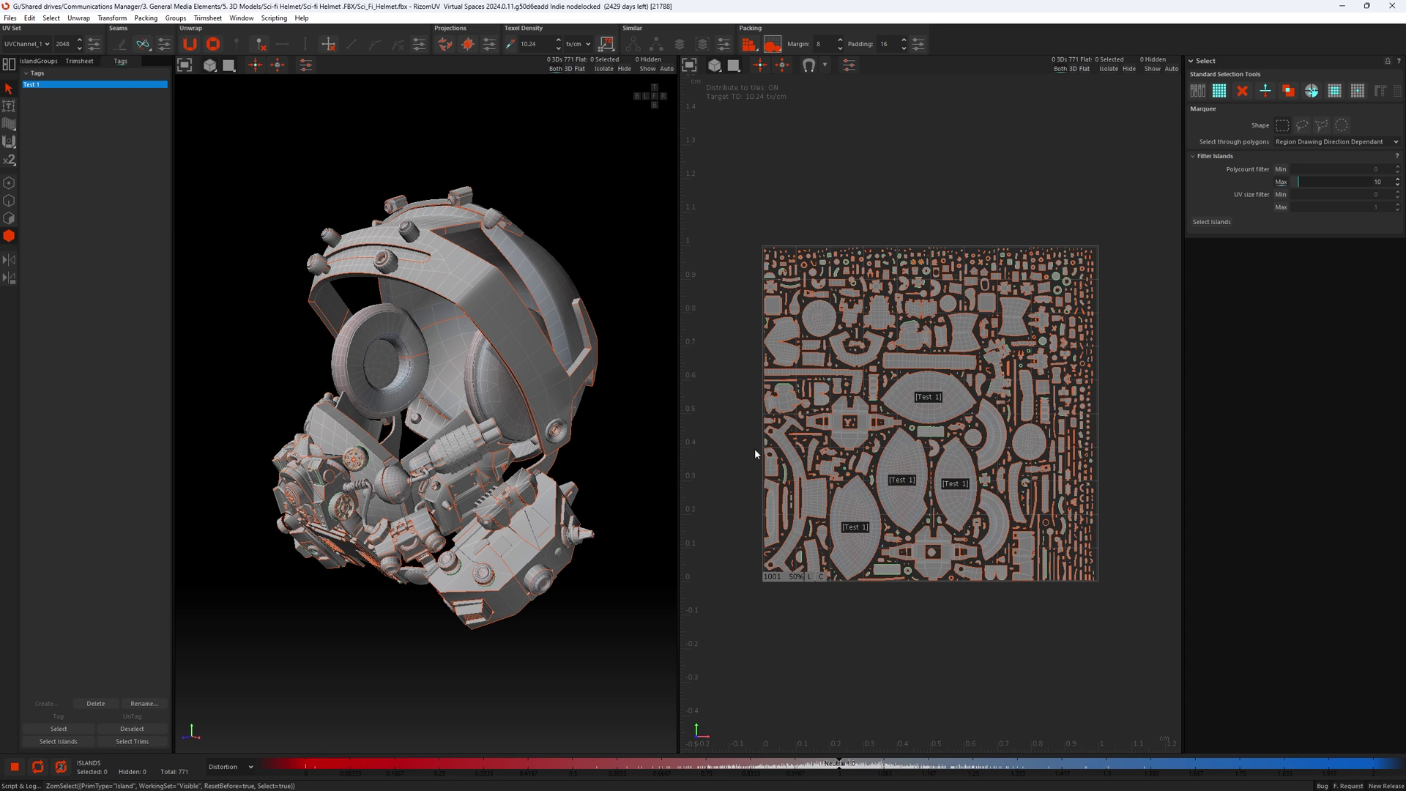
pyautogui.rightClick(912, 344)
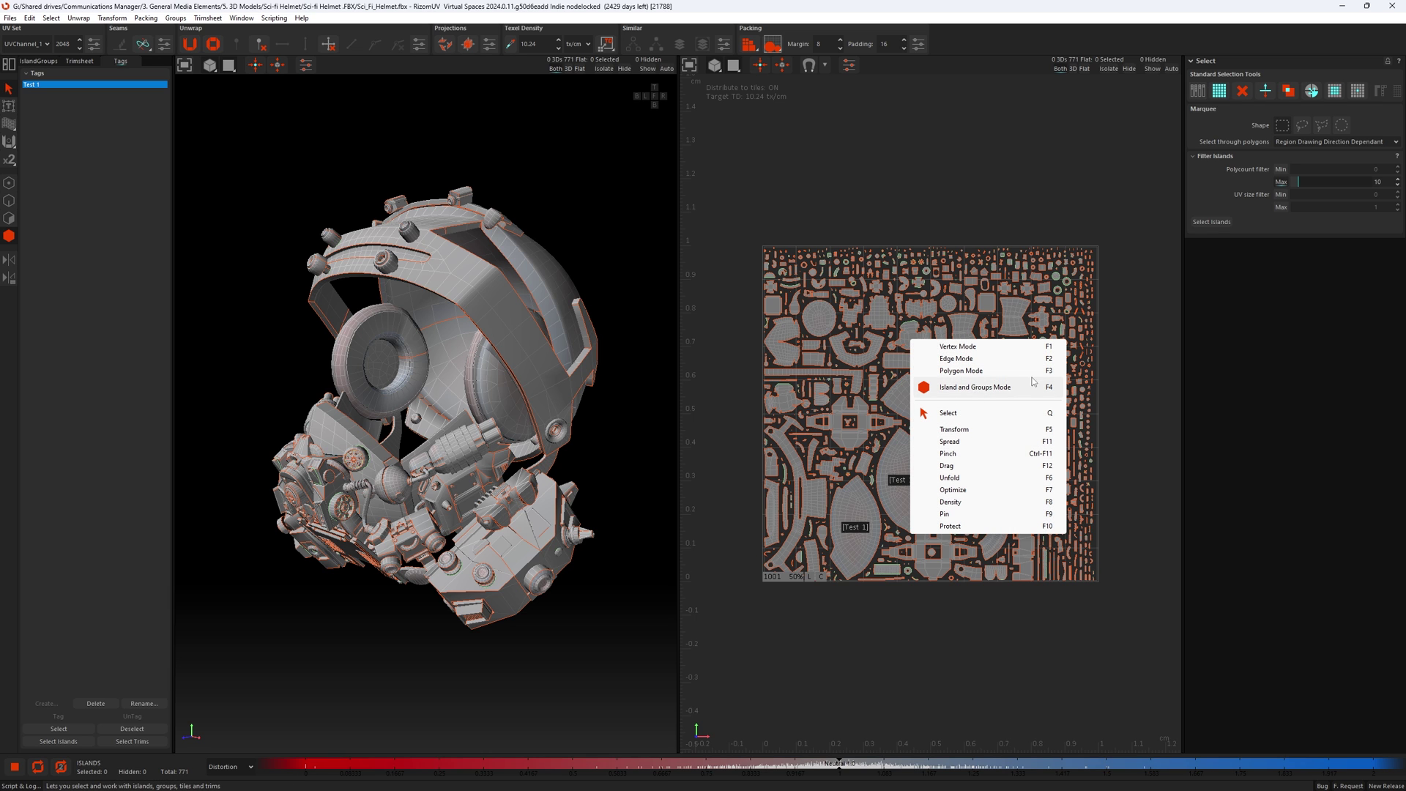
pyautogui.click(965, 415)
pyautogui.click(961, 332)
pyautogui.keyDown('shift'); pyautogui.click(917, 363); pyautogui.keyUp('shift')
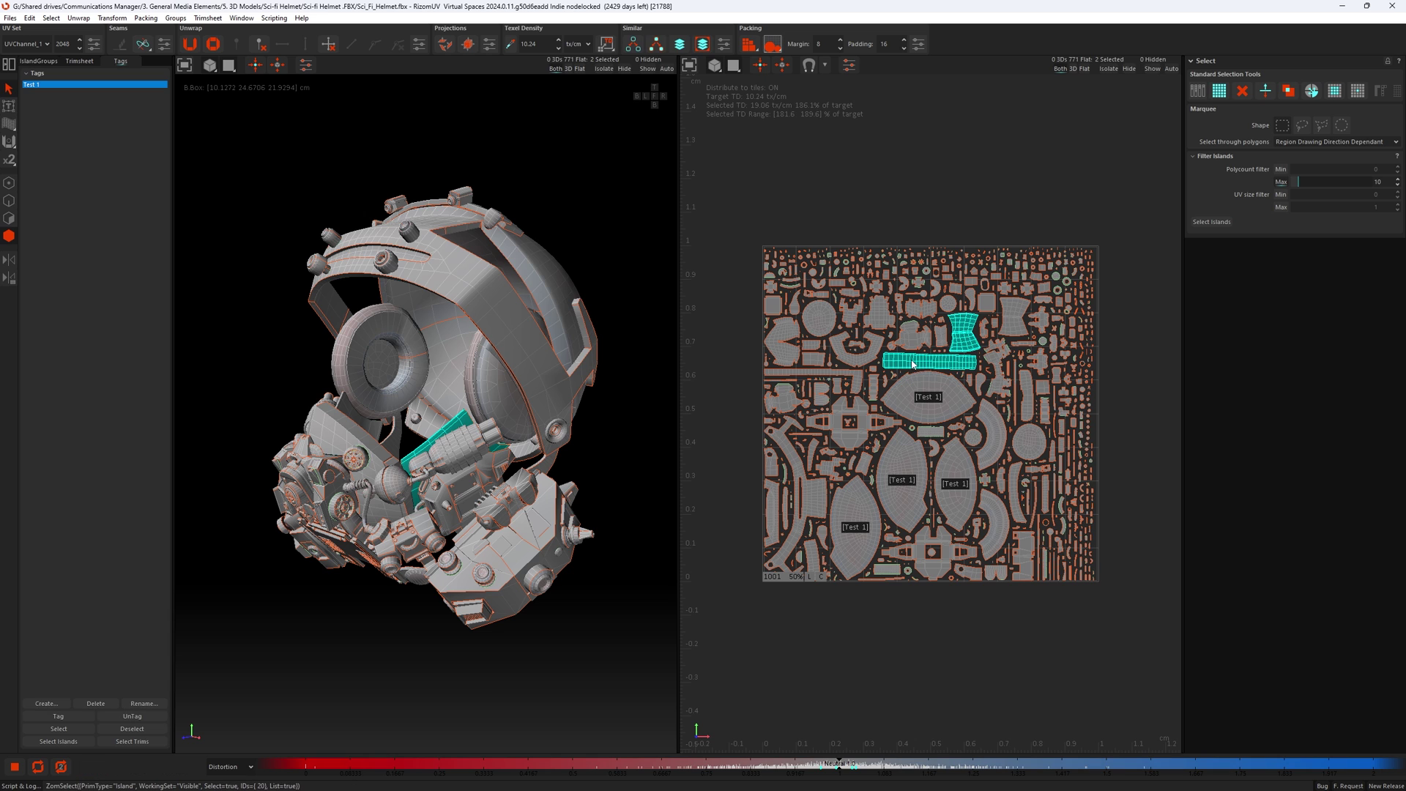
pyautogui.keyDown('shift'); pyautogui.click(1009, 318); pyautogui.keyUp('shift')
# Assign the three selected islands a new tag named Test 2, then clear the selection
pyautogui.rightClick(1021, 315)
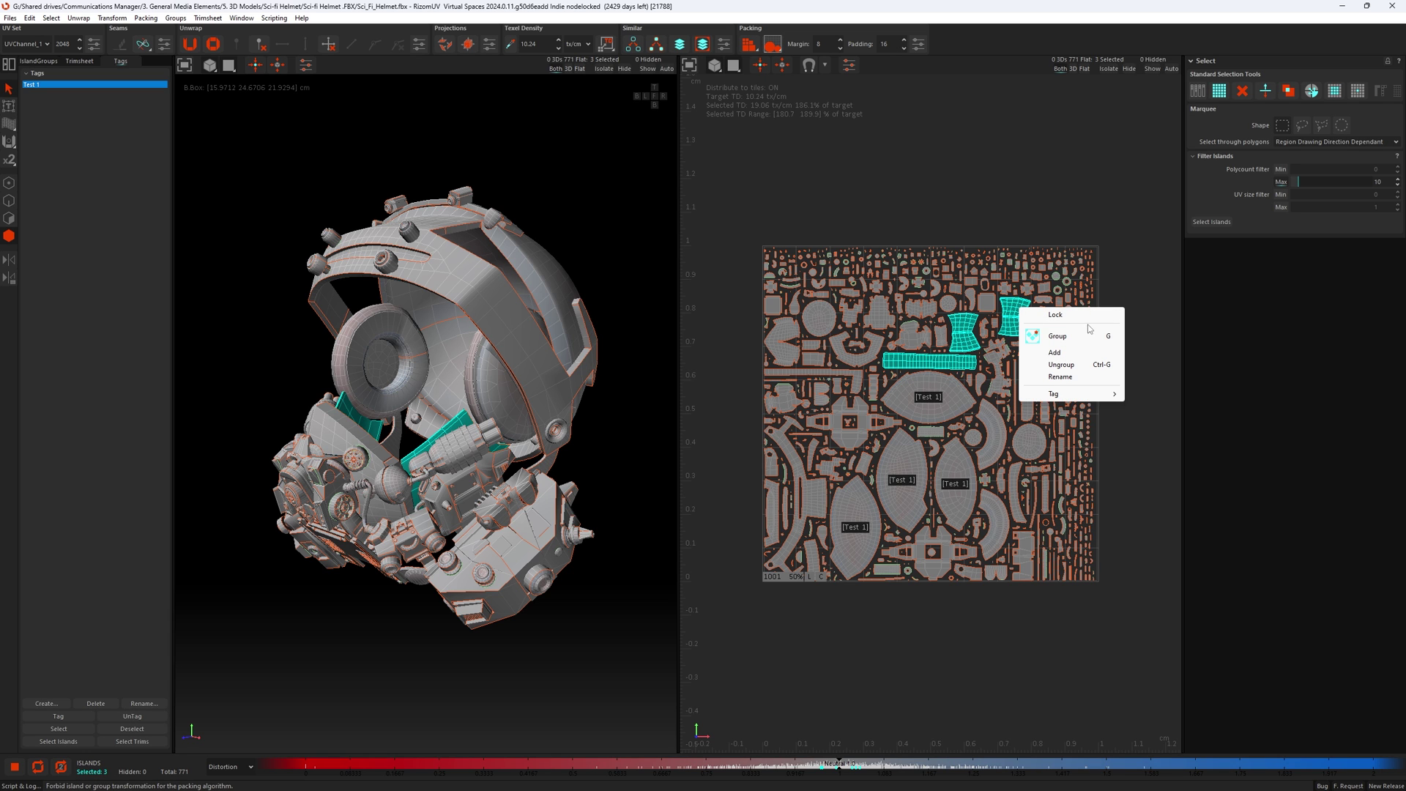
pyautogui.moveTo(1073, 399)
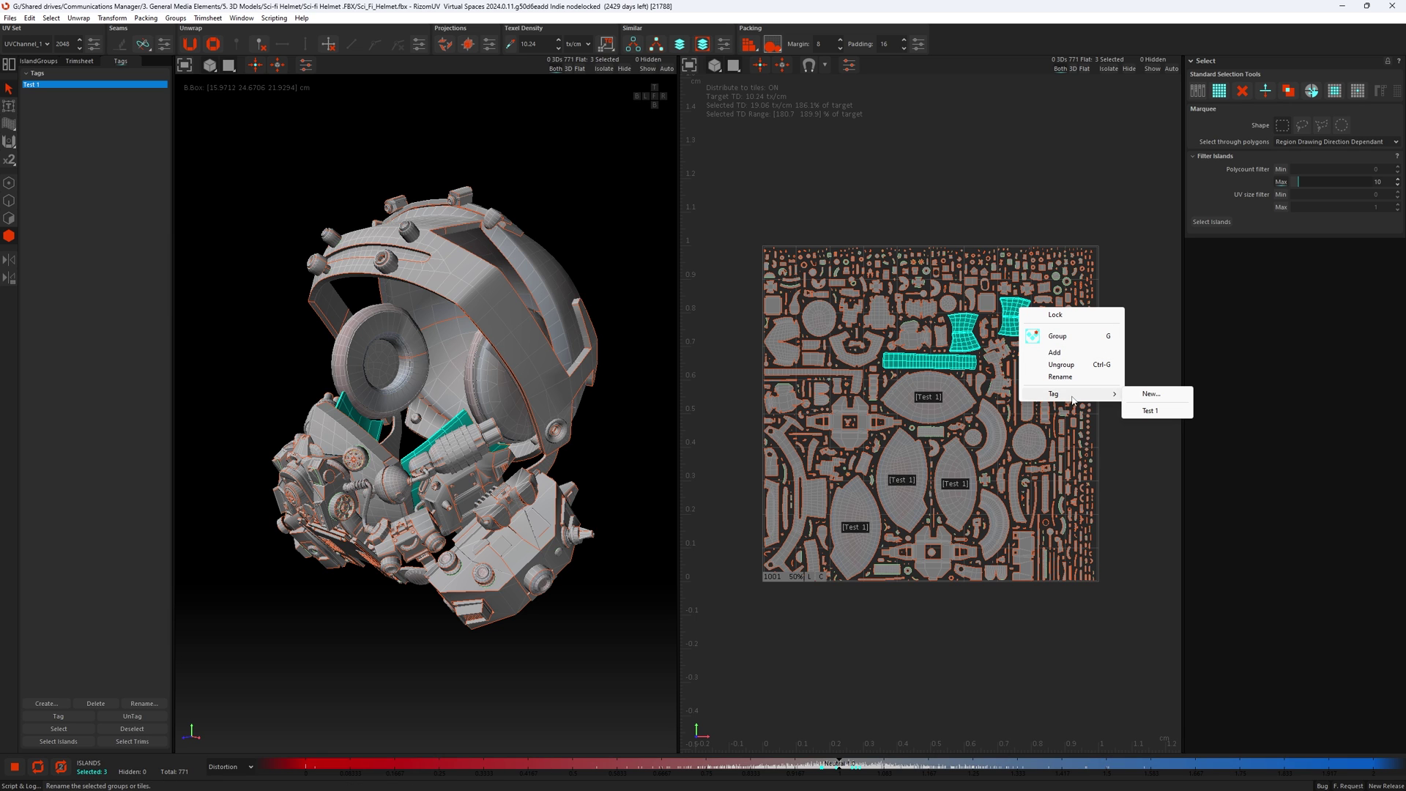
pyautogui.click(1151, 395)
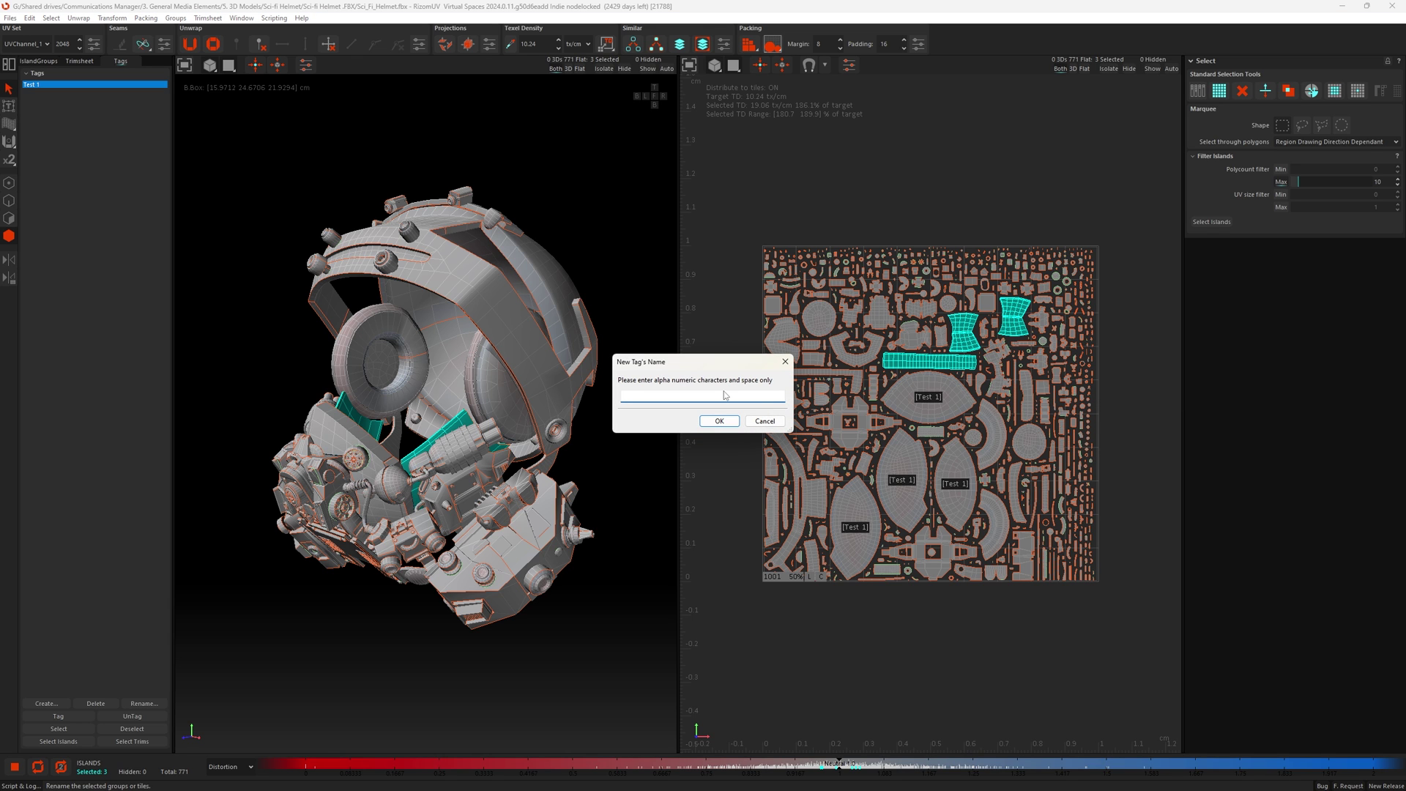
pyautogui.write('Test 2')
pyautogui.click(716, 428)
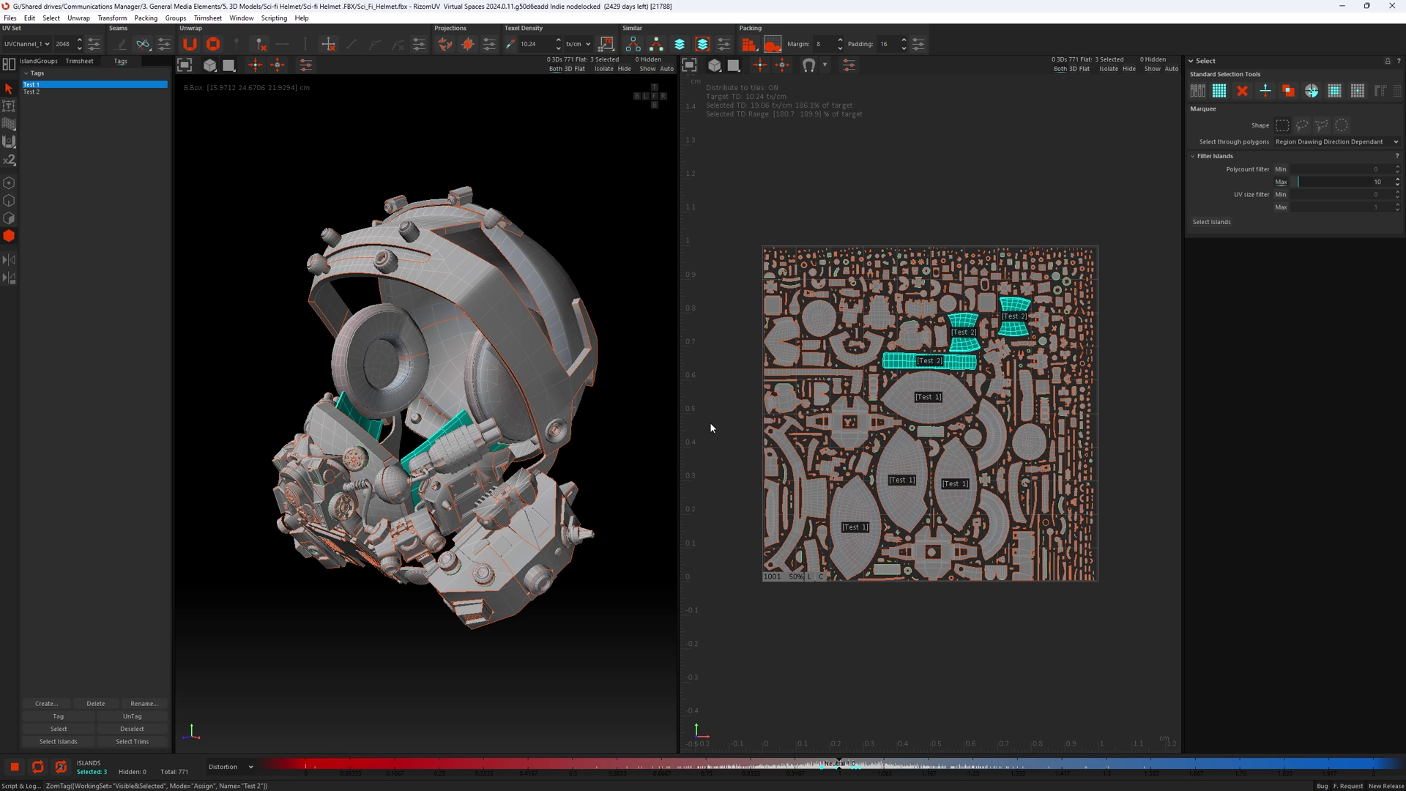
pyautogui.click(879, 374)
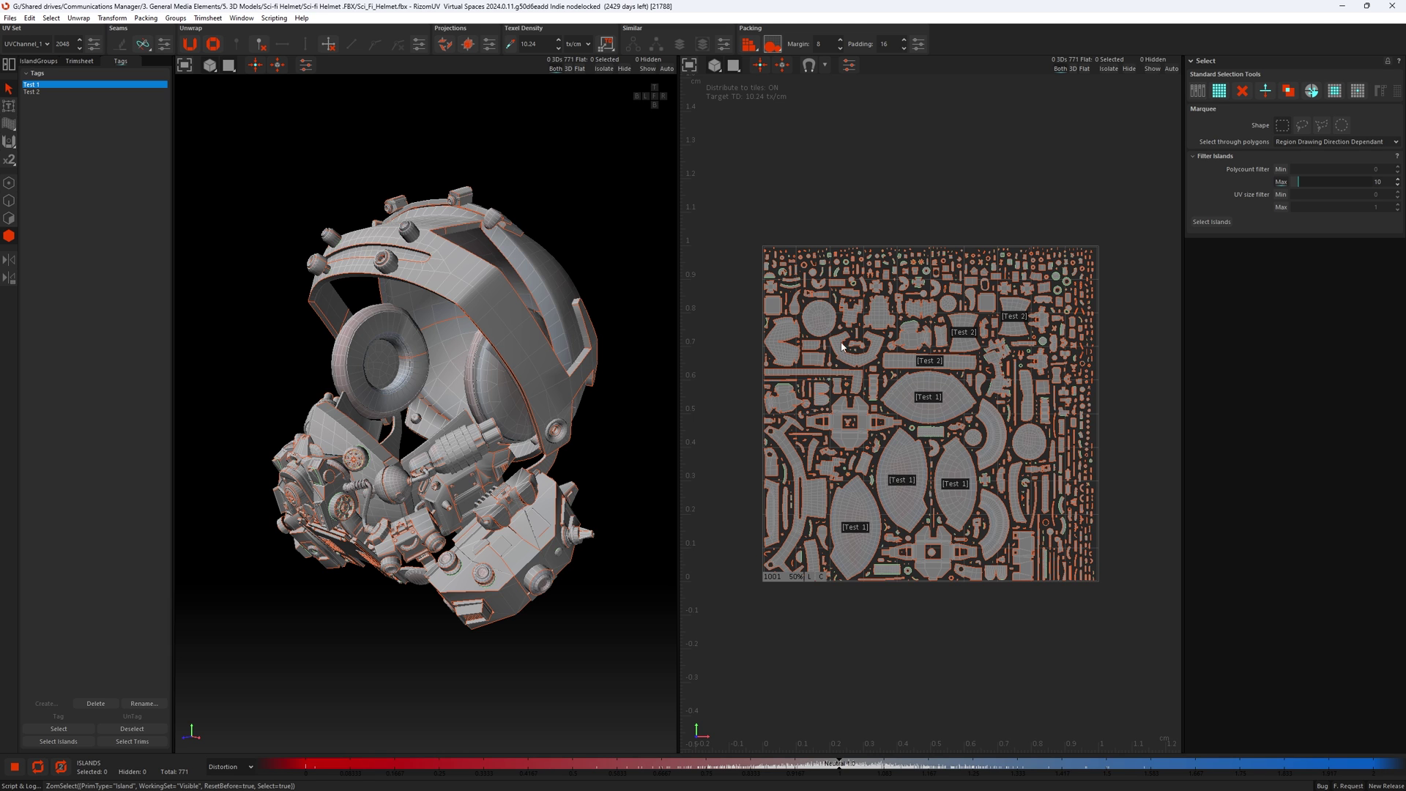
# Bring up the mode and tool menu over the UV viewport
pyautogui.rightClick(849, 306)
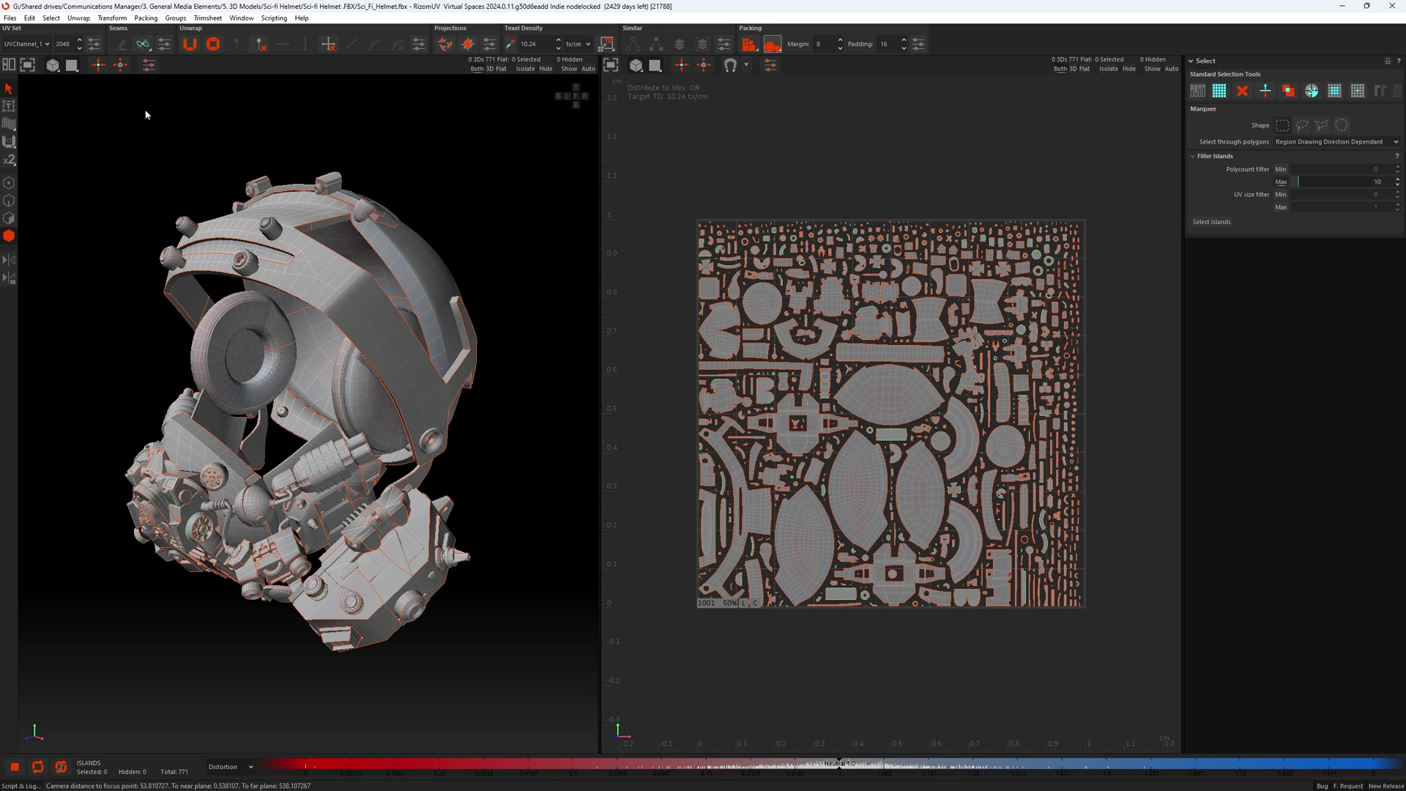
# Activate the Transform tool, then show the UV Set settings for the helmet's UV channel
pyautogui.click(9, 107)
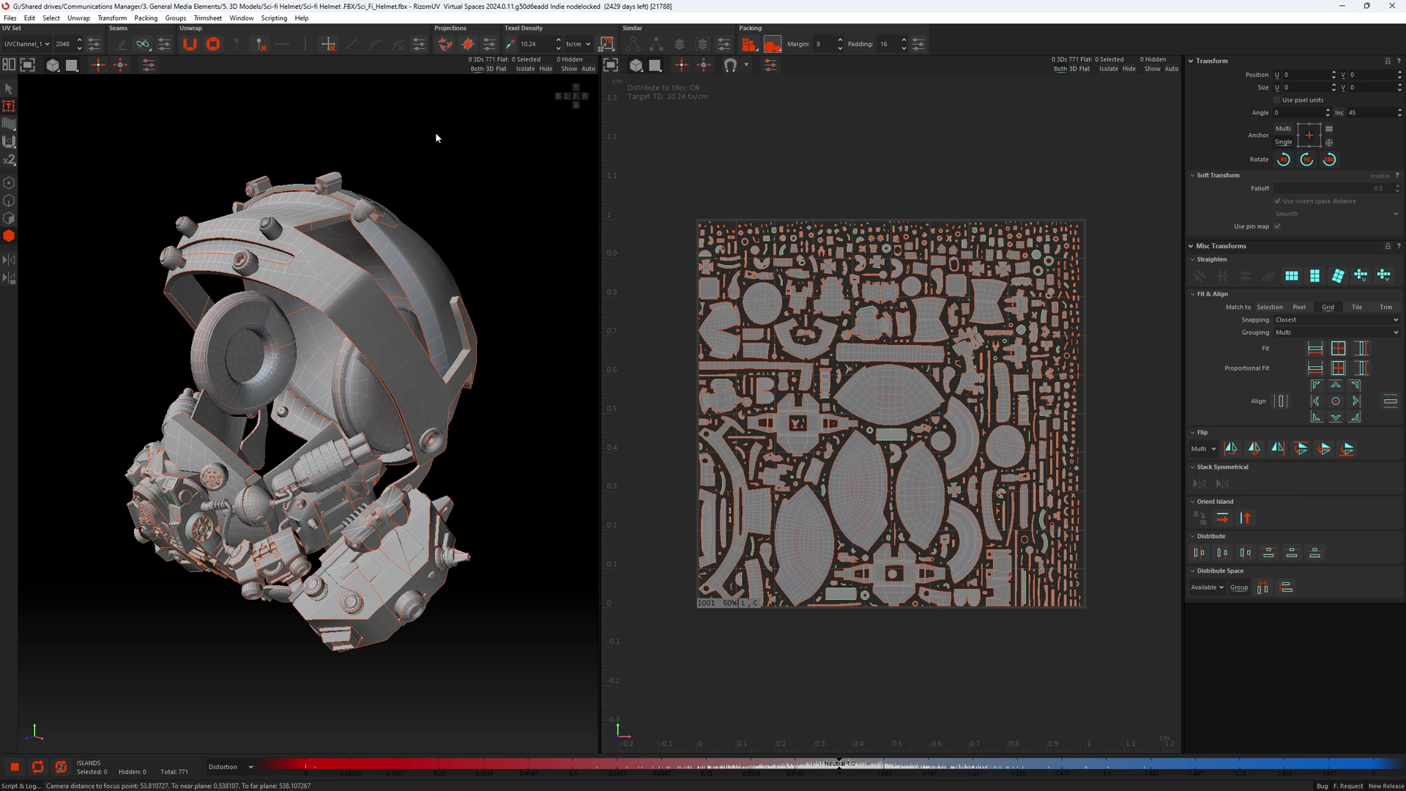
pyautogui.click(93, 45)
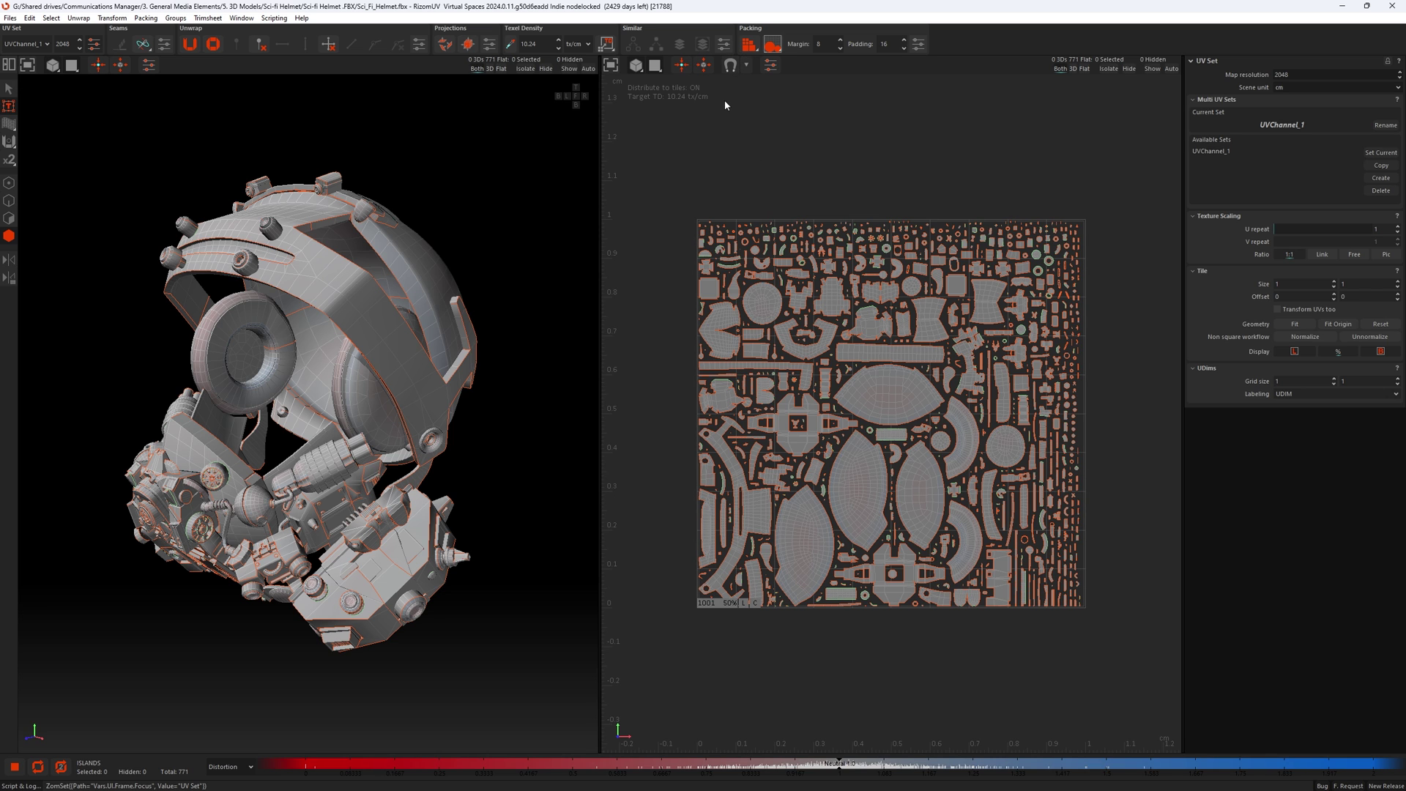
# Turn UV snapping on and enable margin and pixel snapping in its options
pyautogui.click(730, 68)
pyautogui.click(730, 66)
pyautogui.click(730, 67)
pyautogui.click(747, 68)
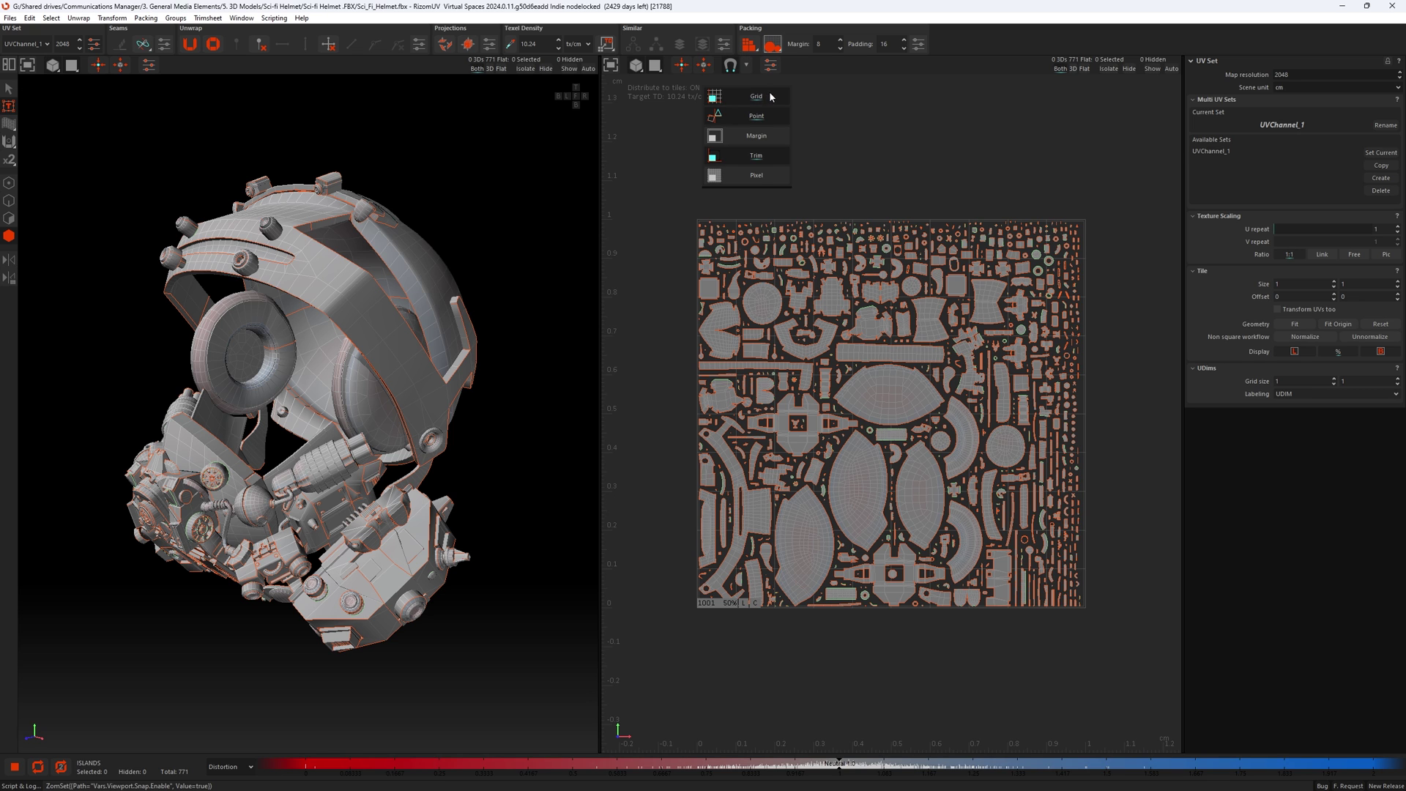
pyautogui.click(754, 136)
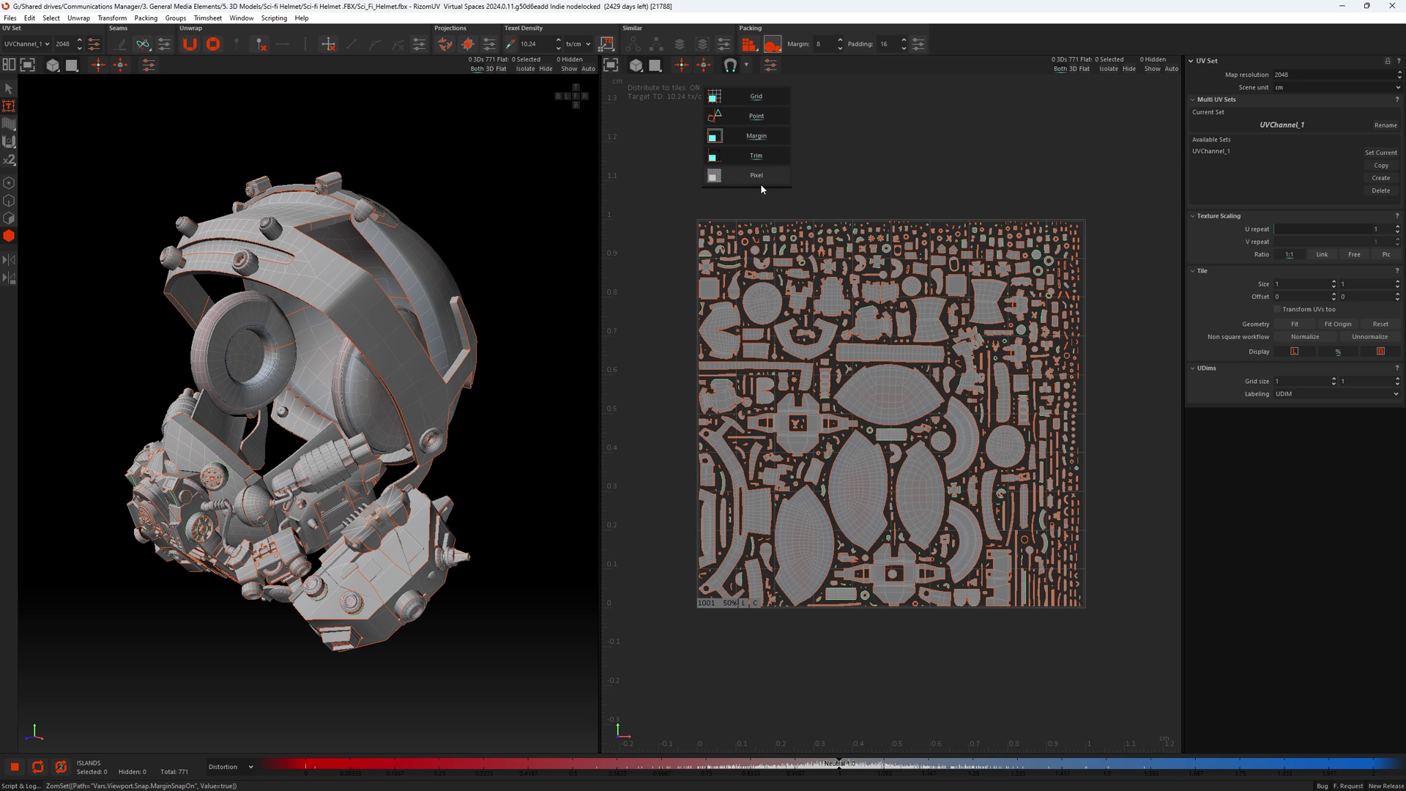
pyautogui.click(761, 177)
pyautogui.click(730, 66)
# Switch off grid, point, margin and trim snapping, leaving pixel snapping enabled
pyautogui.click(749, 68)
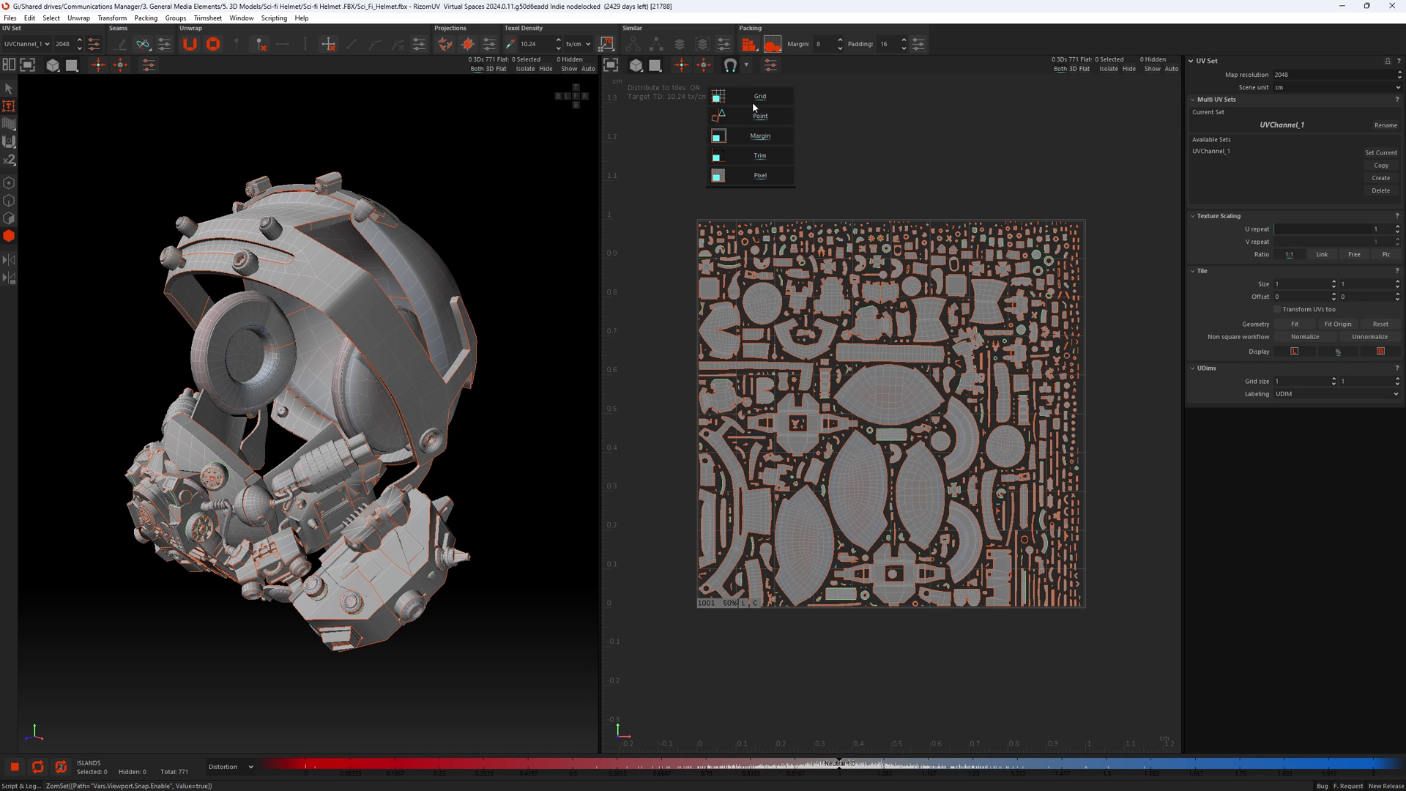
pyautogui.click(754, 103)
pyautogui.click(757, 116)
pyautogui.click(760, 135)
pyautogui.click(759, 155)
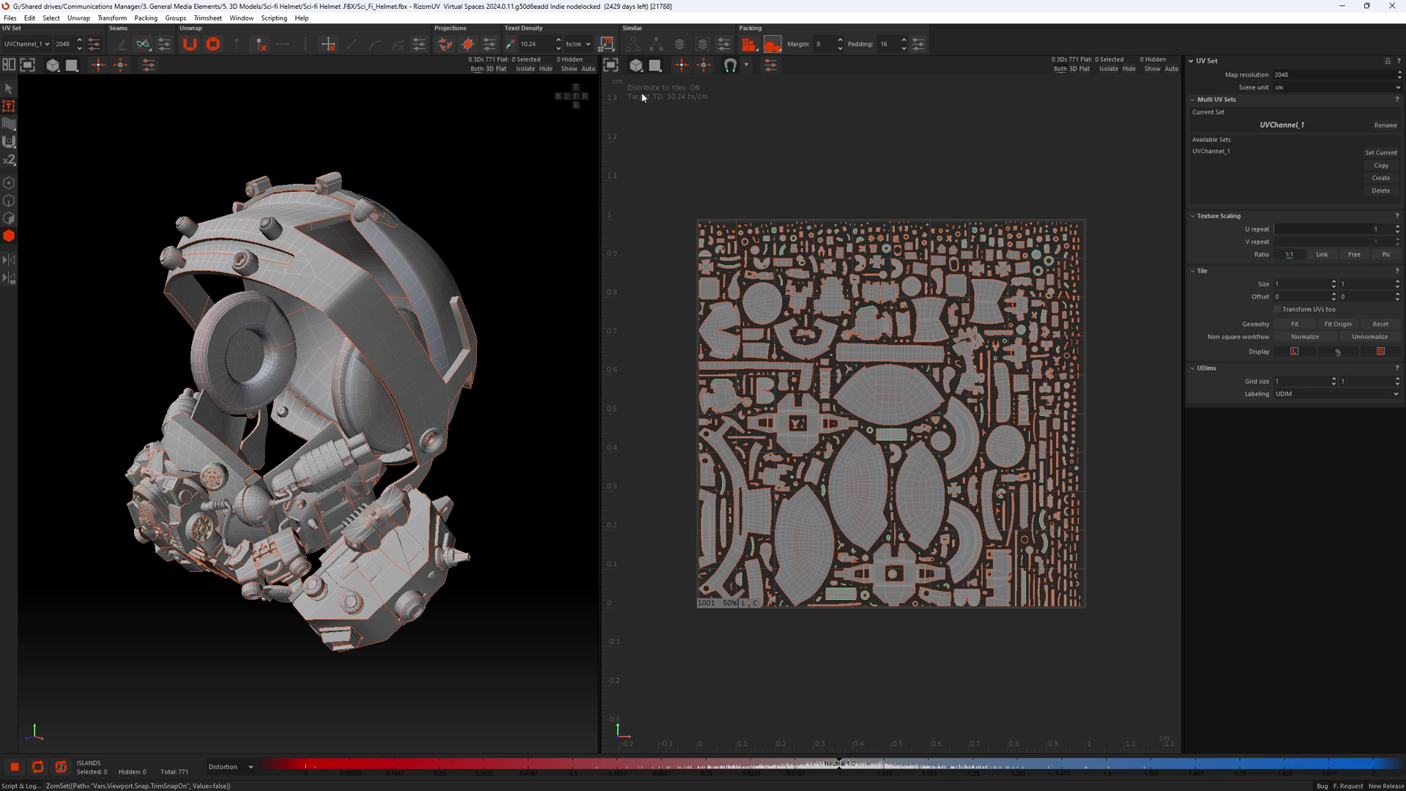
# Apply the CheckerBoard texture to the UV view, then set the texture back to None
pyautogui.click(654, 71)
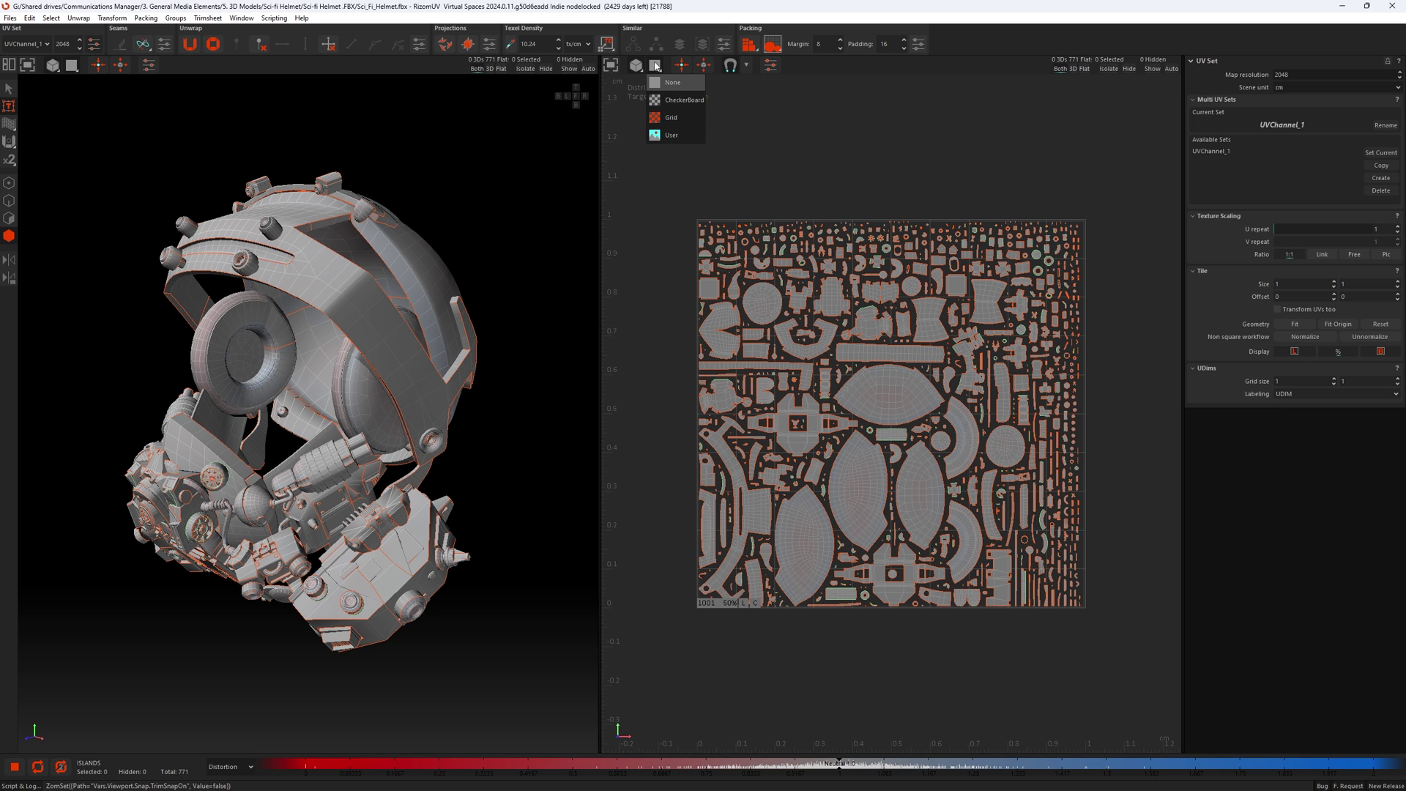
pyautogui.click(736, 111)
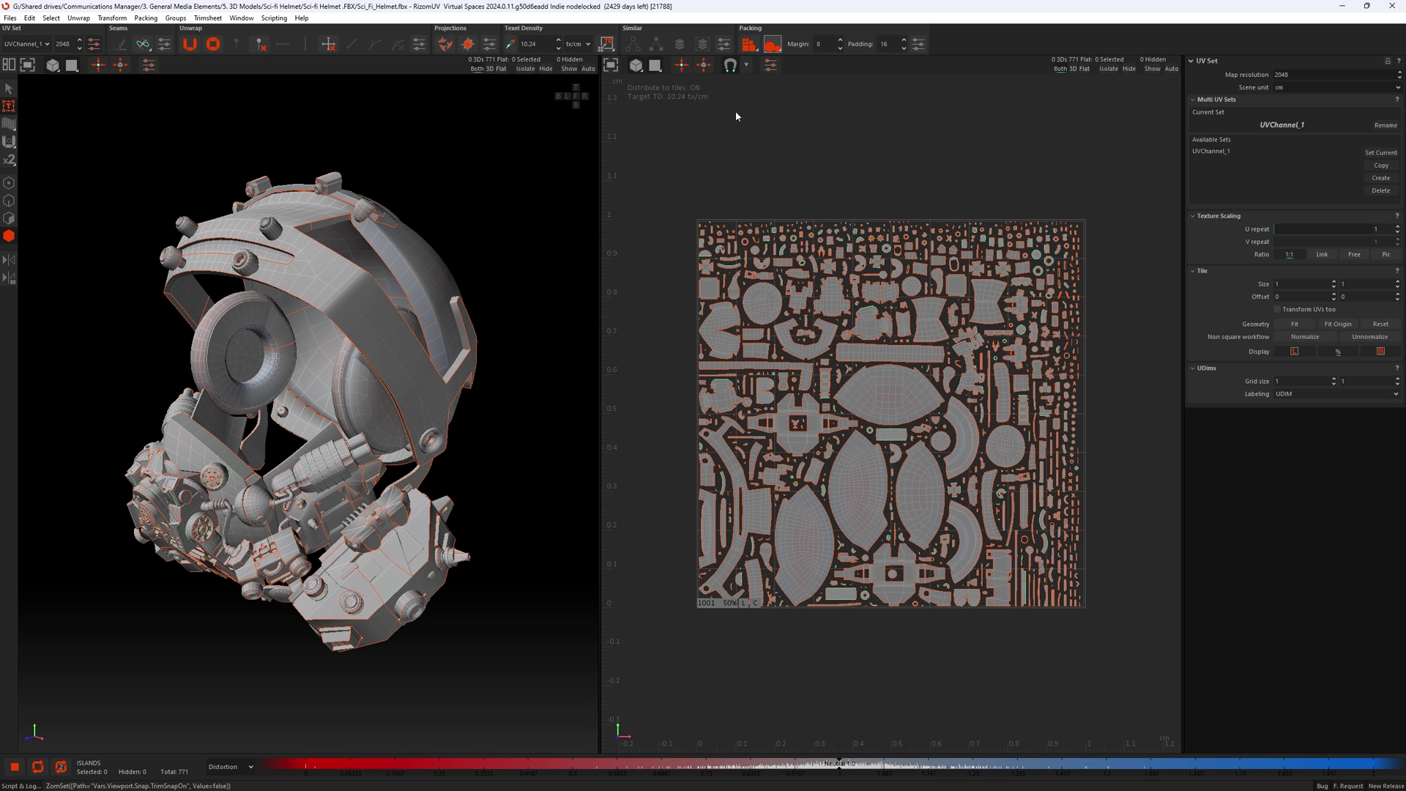
pyautogui.click(657, 66)
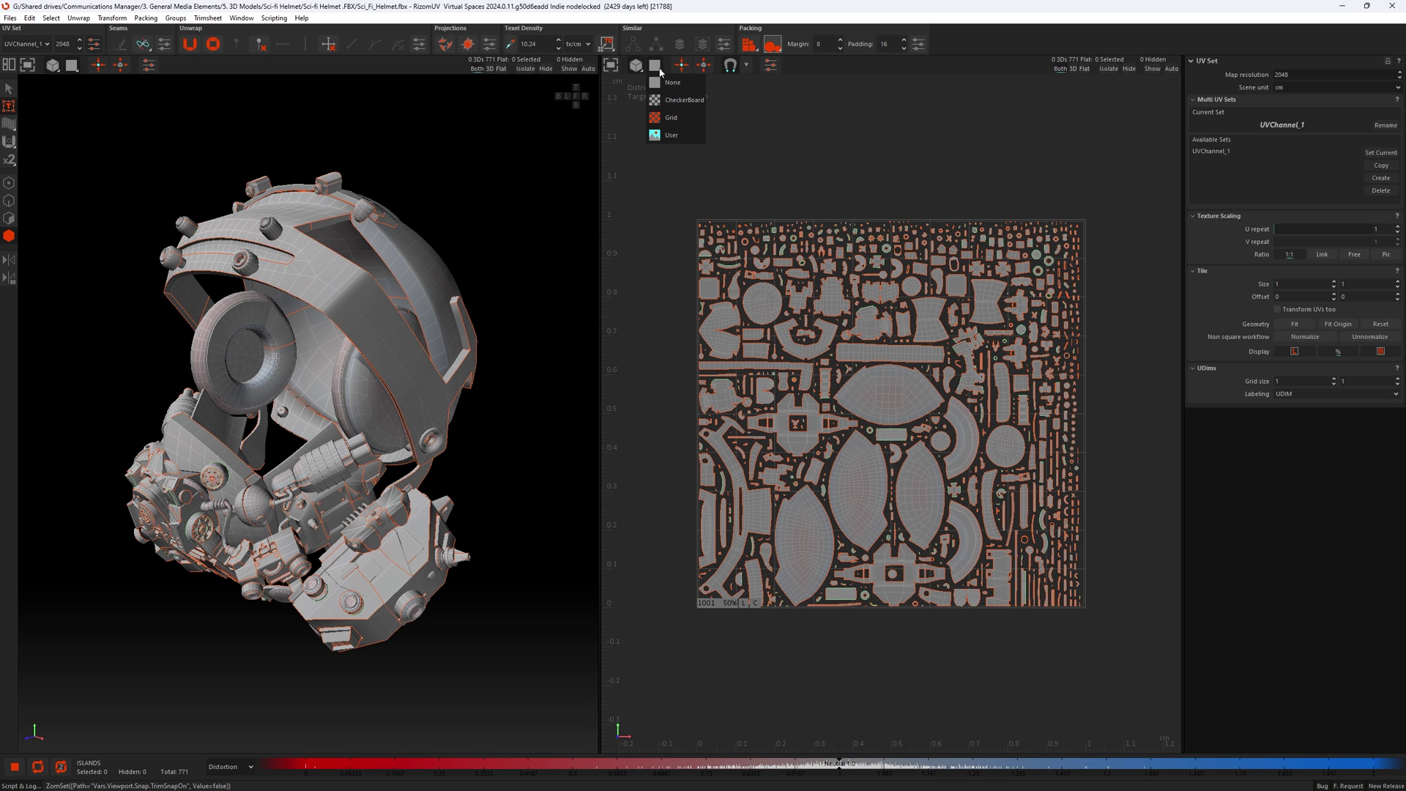
pyautogui.click(685, 102)
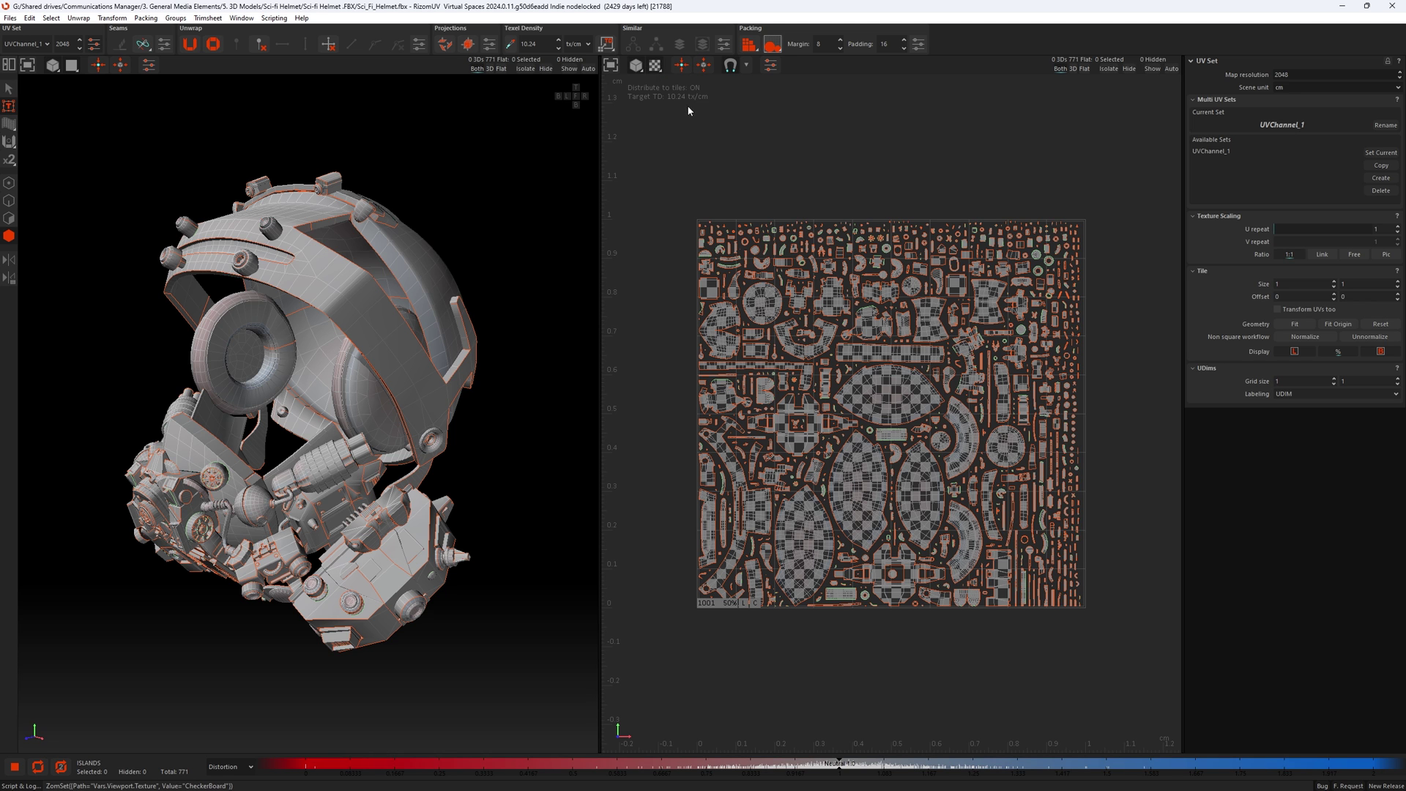
pyautogui.click(656, 66)
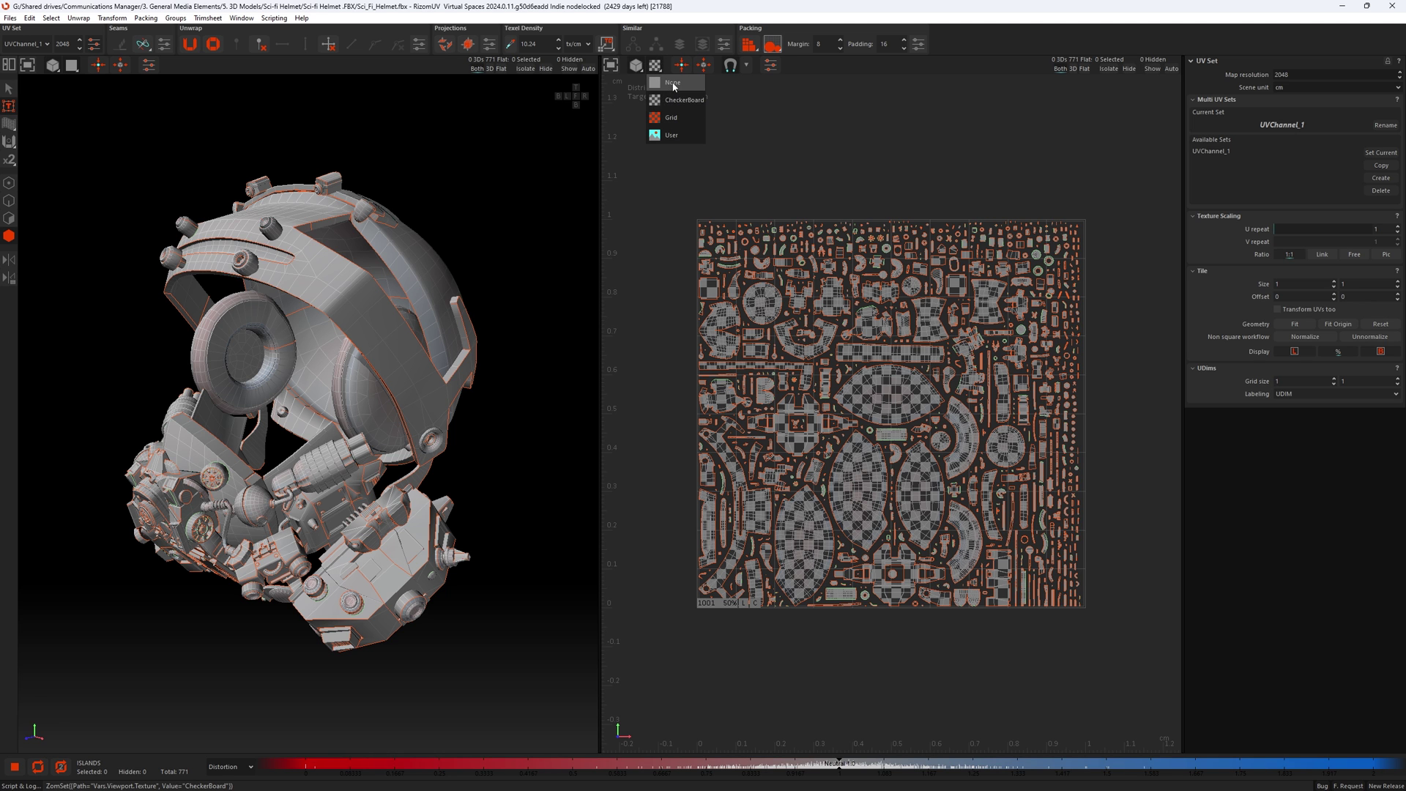
pyautogui.click(673, 83)
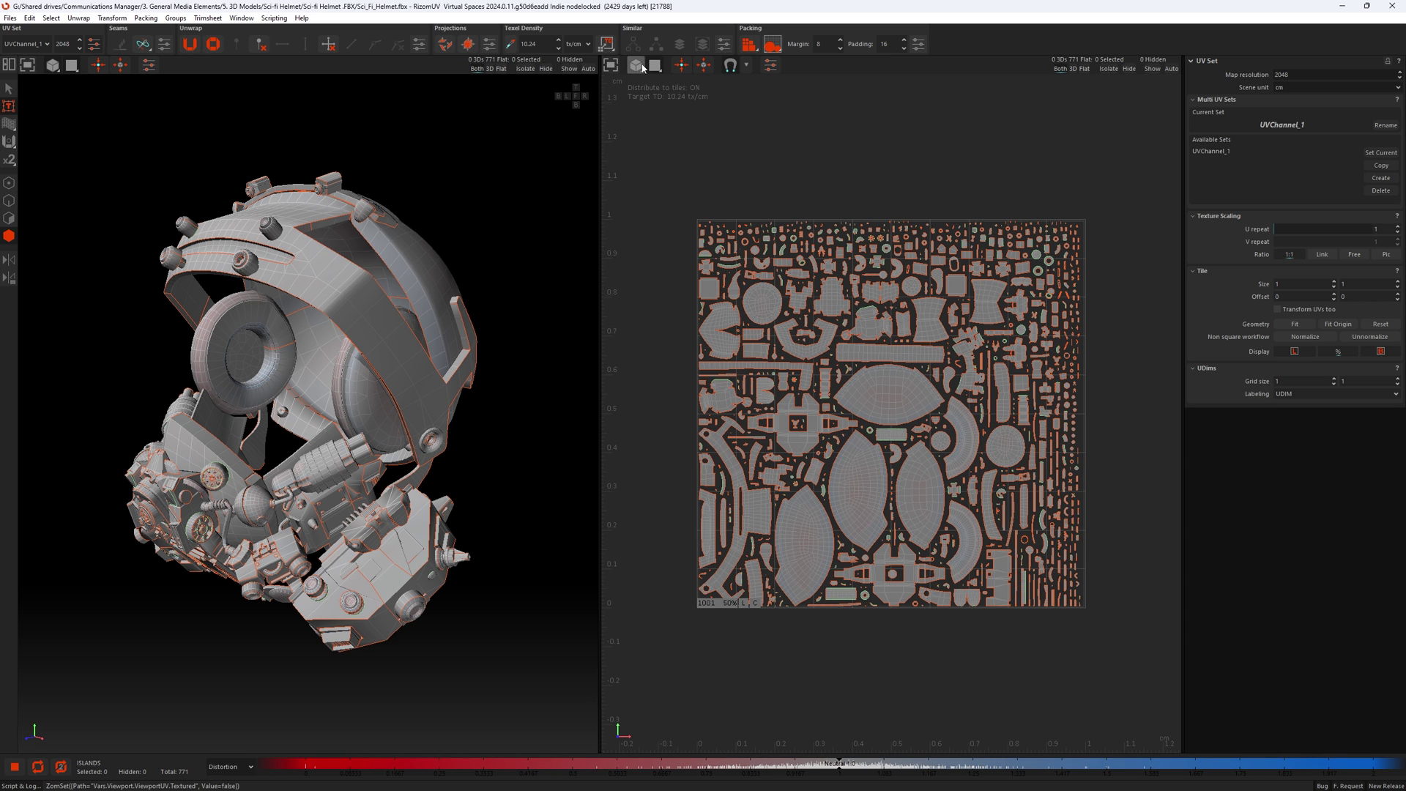
pyautogui.click(657, 67)
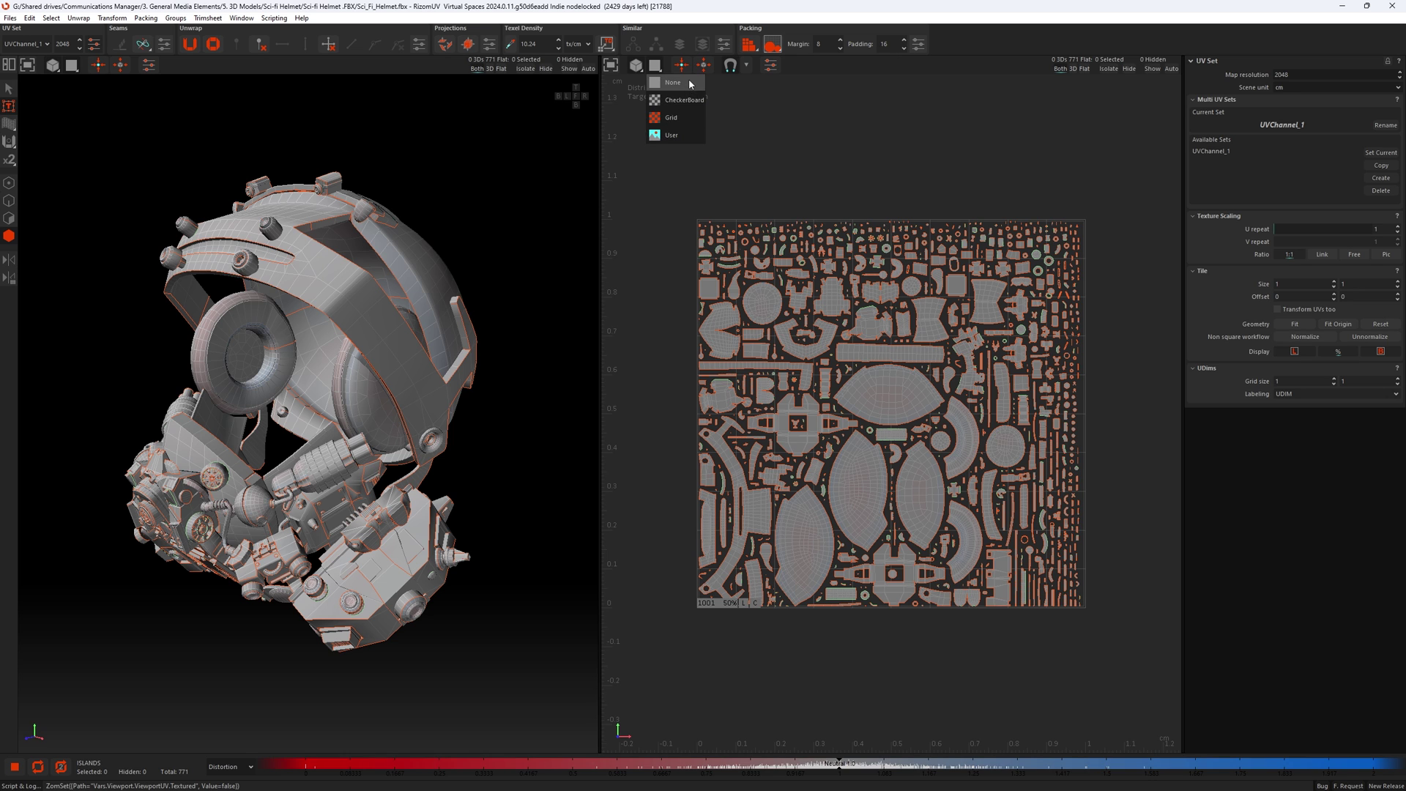
pyautogui.click(753, 119)
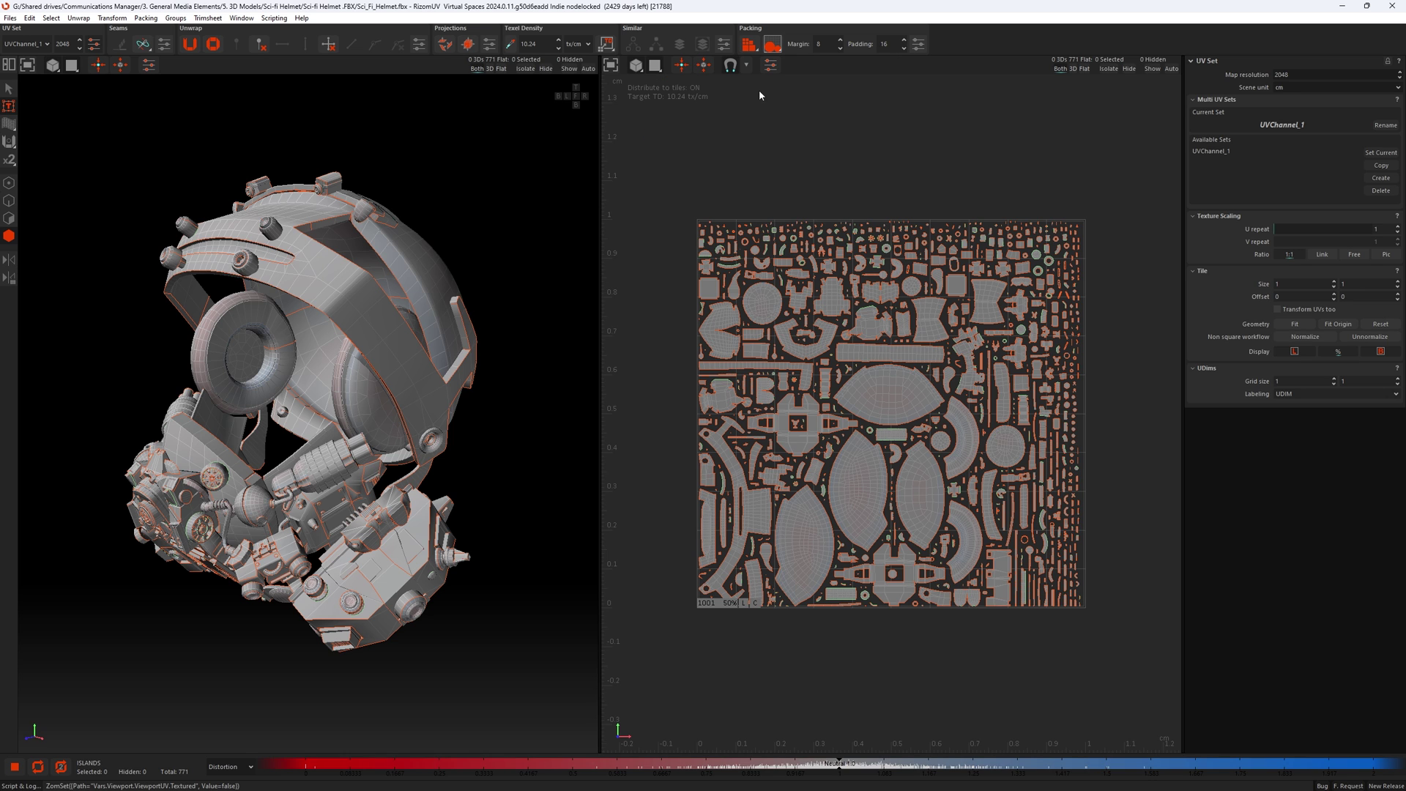
pyautogui.click(751, 47)
pyautogui.click(701, 139)
pyautogui.click(13, 146)
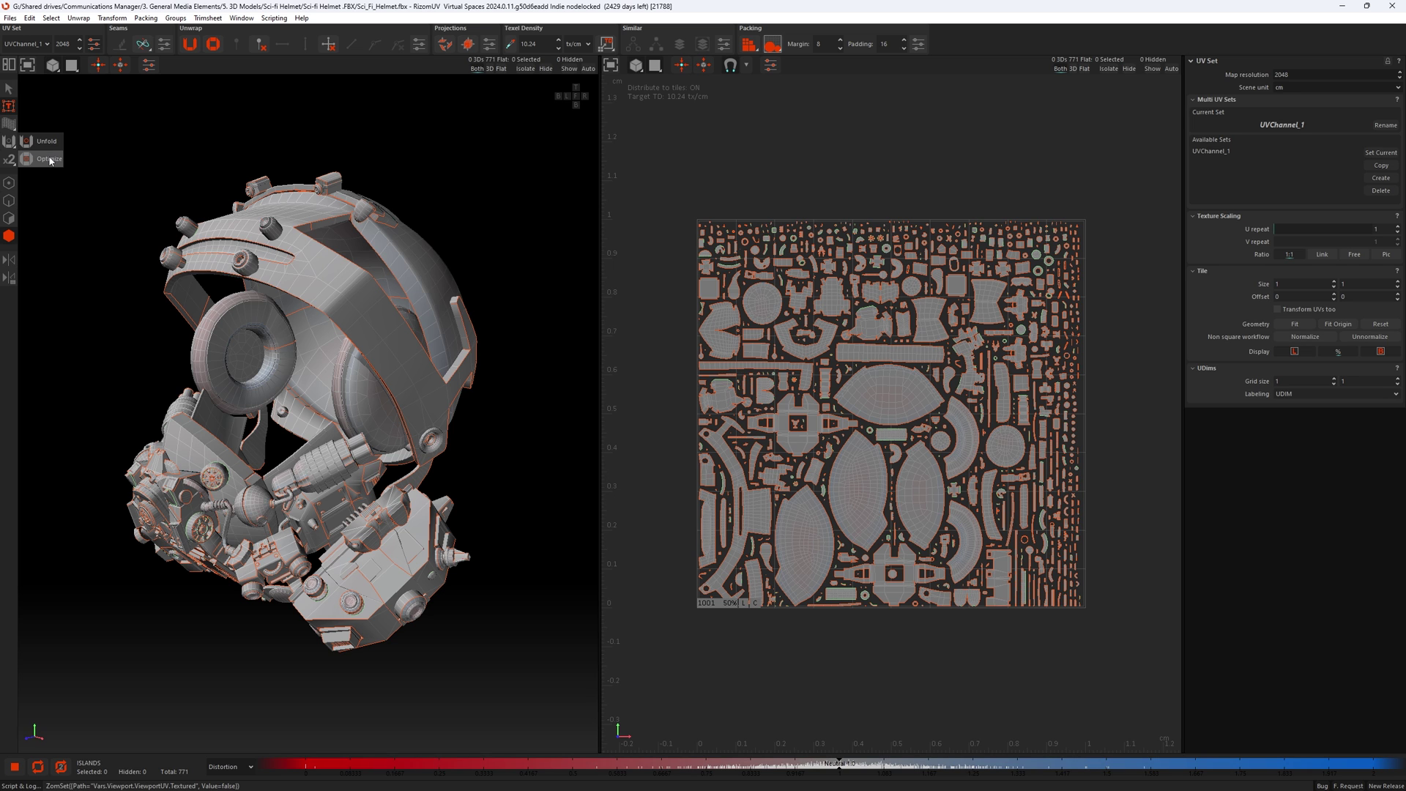
pyautogui.click(151, 121)
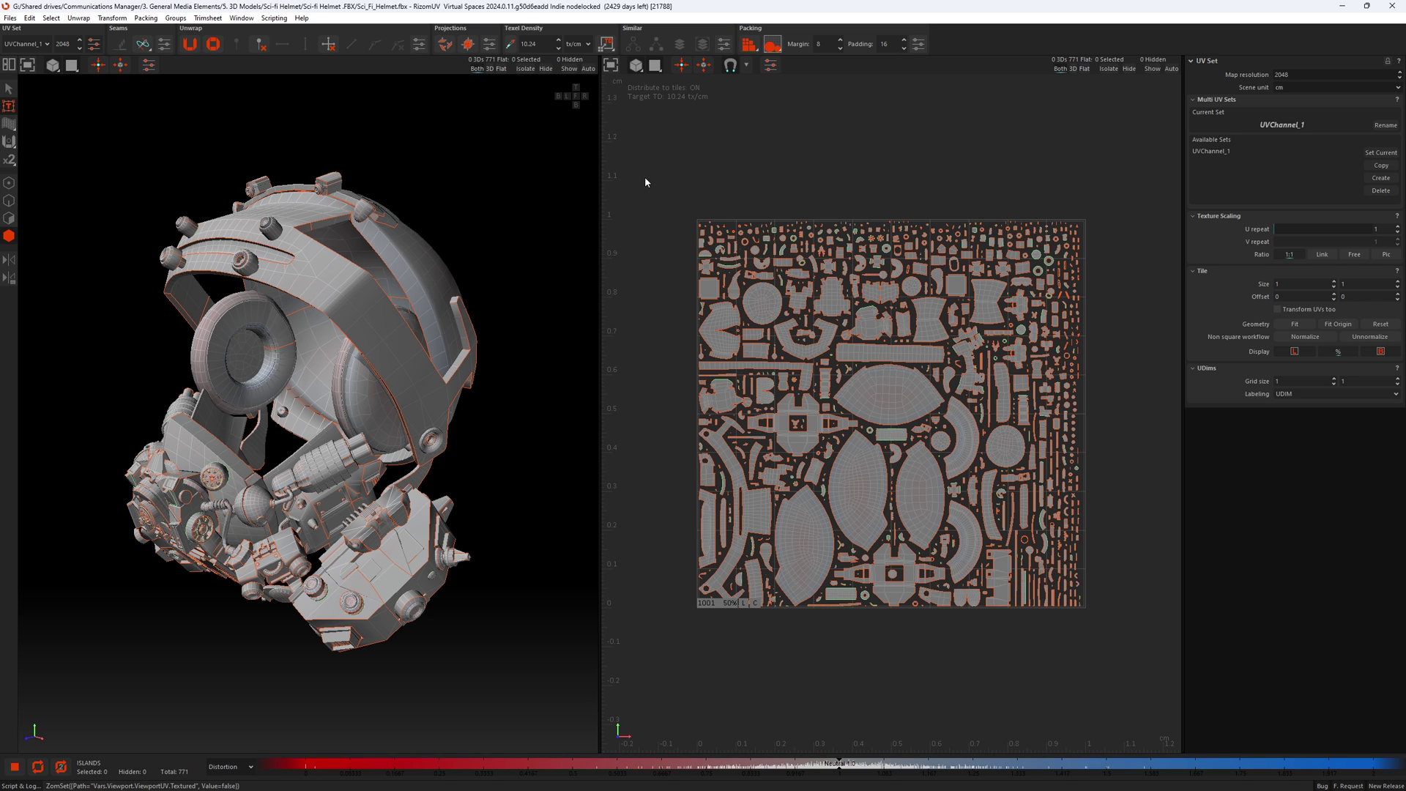
pyautogui.moveTo(638, 69)
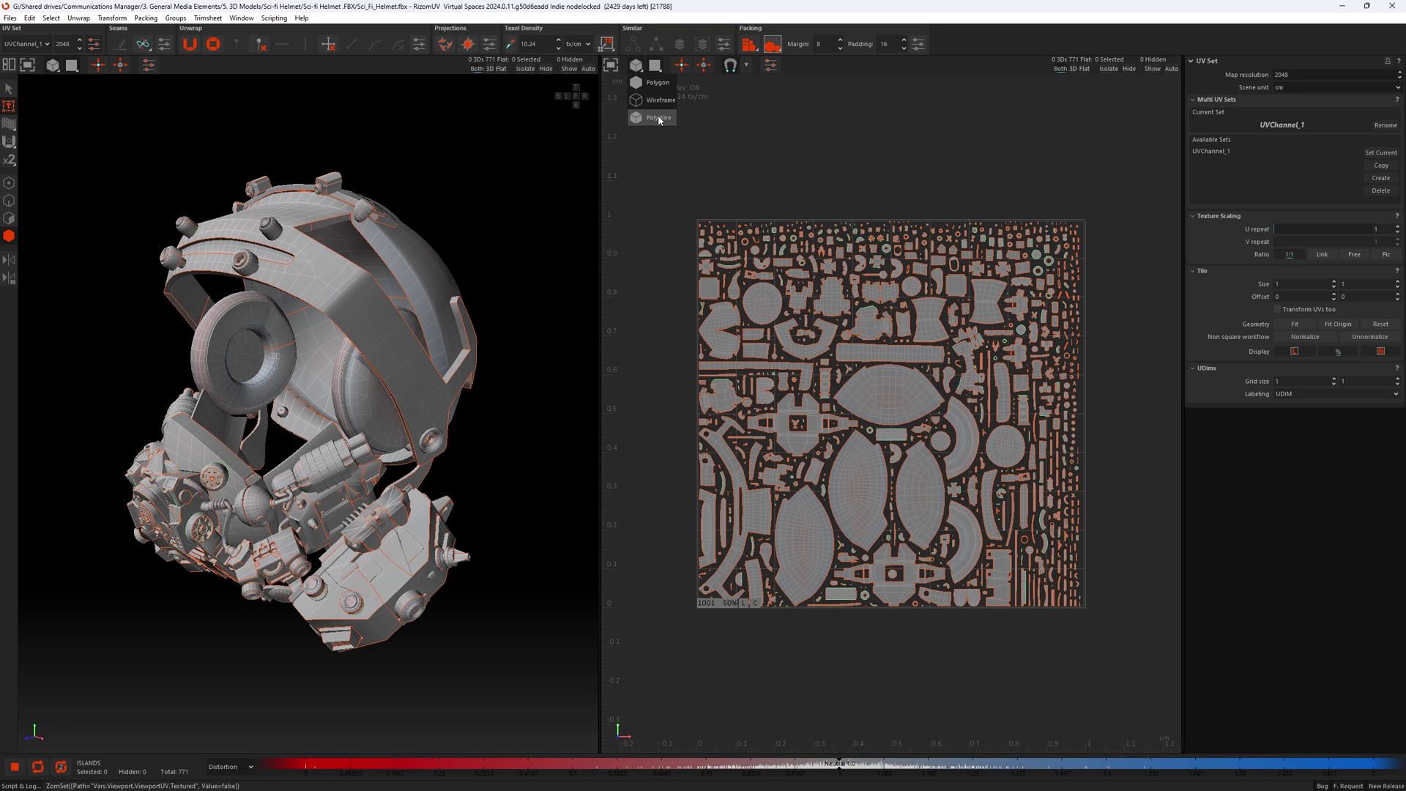
pyautogui.click(672, 151)
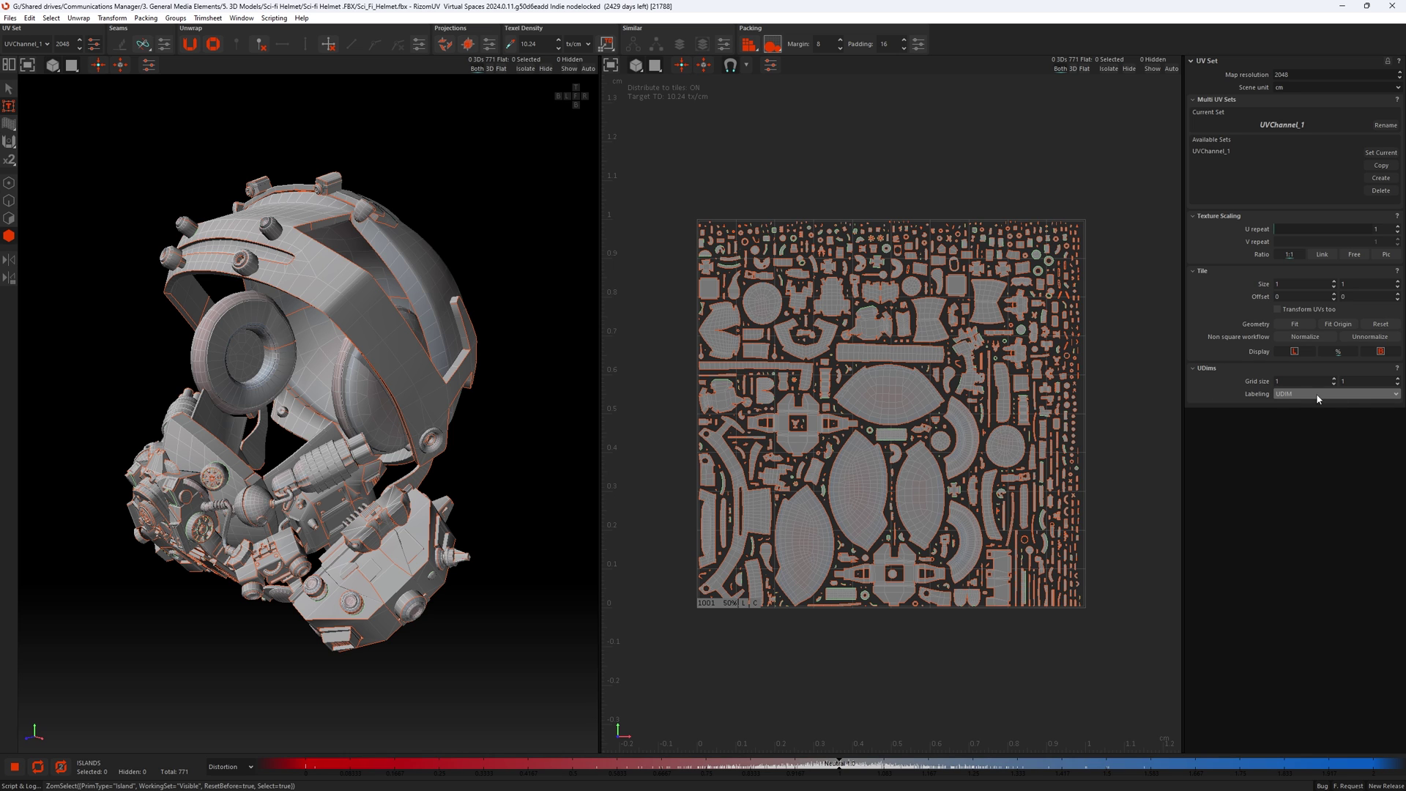
pyautogui.click(1361, 394)
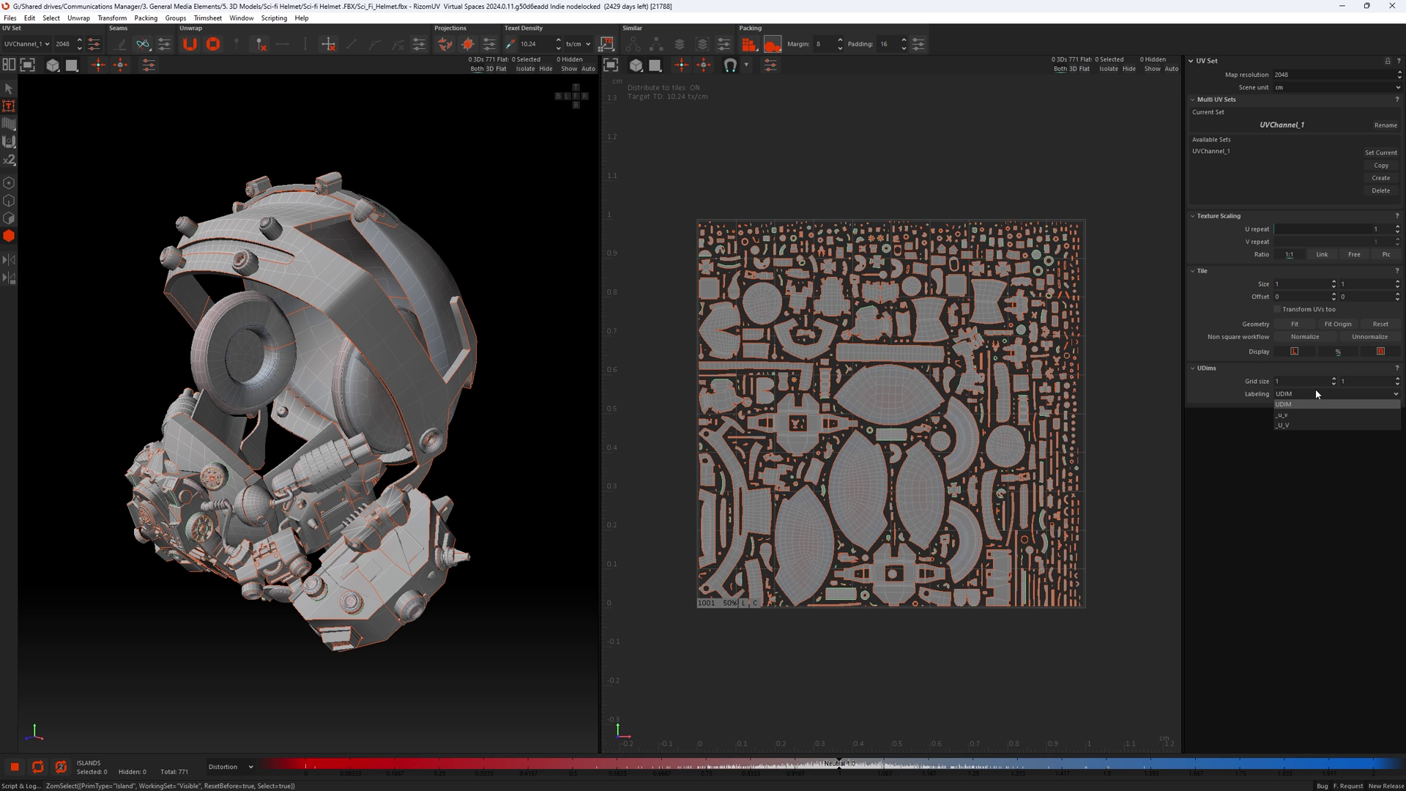
pyautogui.click(1306, 426)
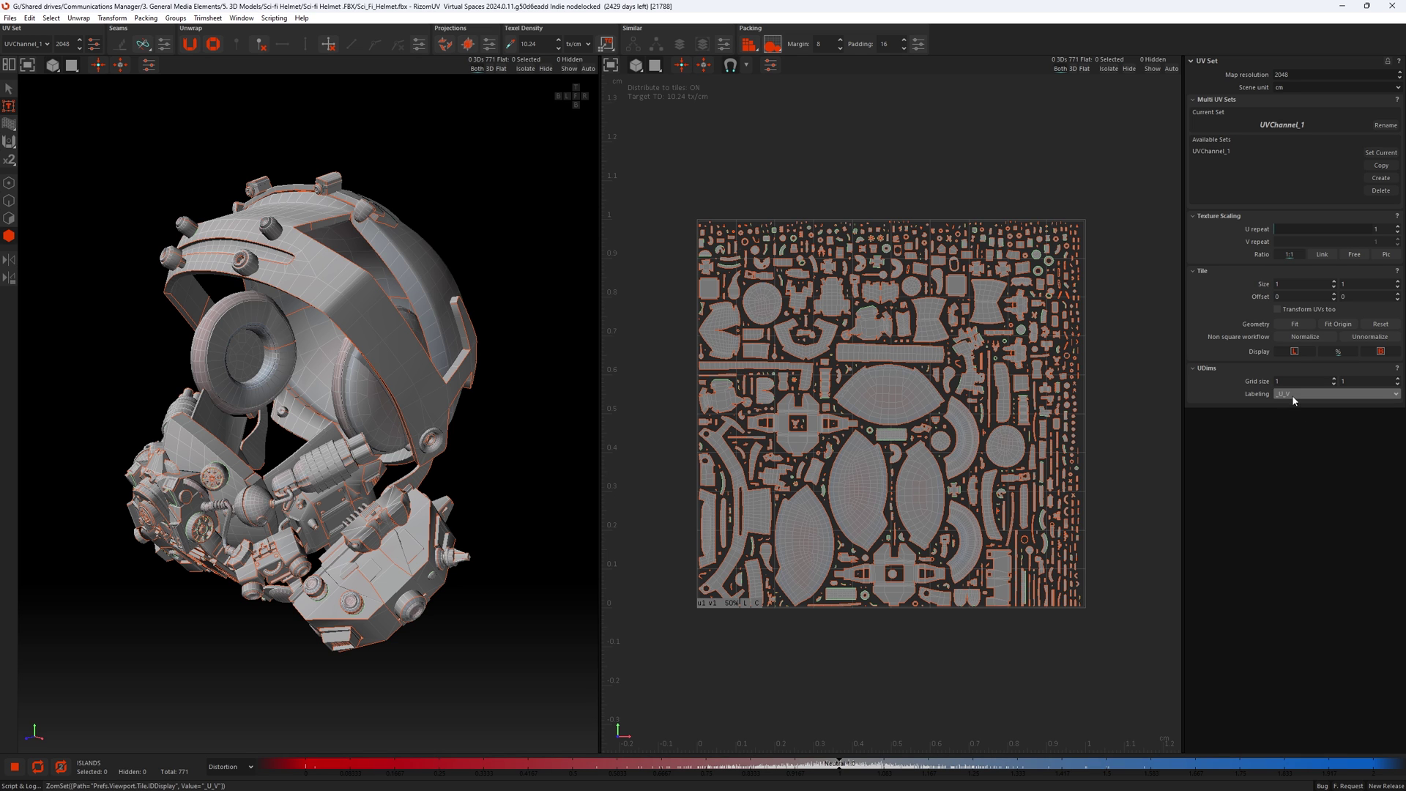
pyautogui.click(1326, 394)
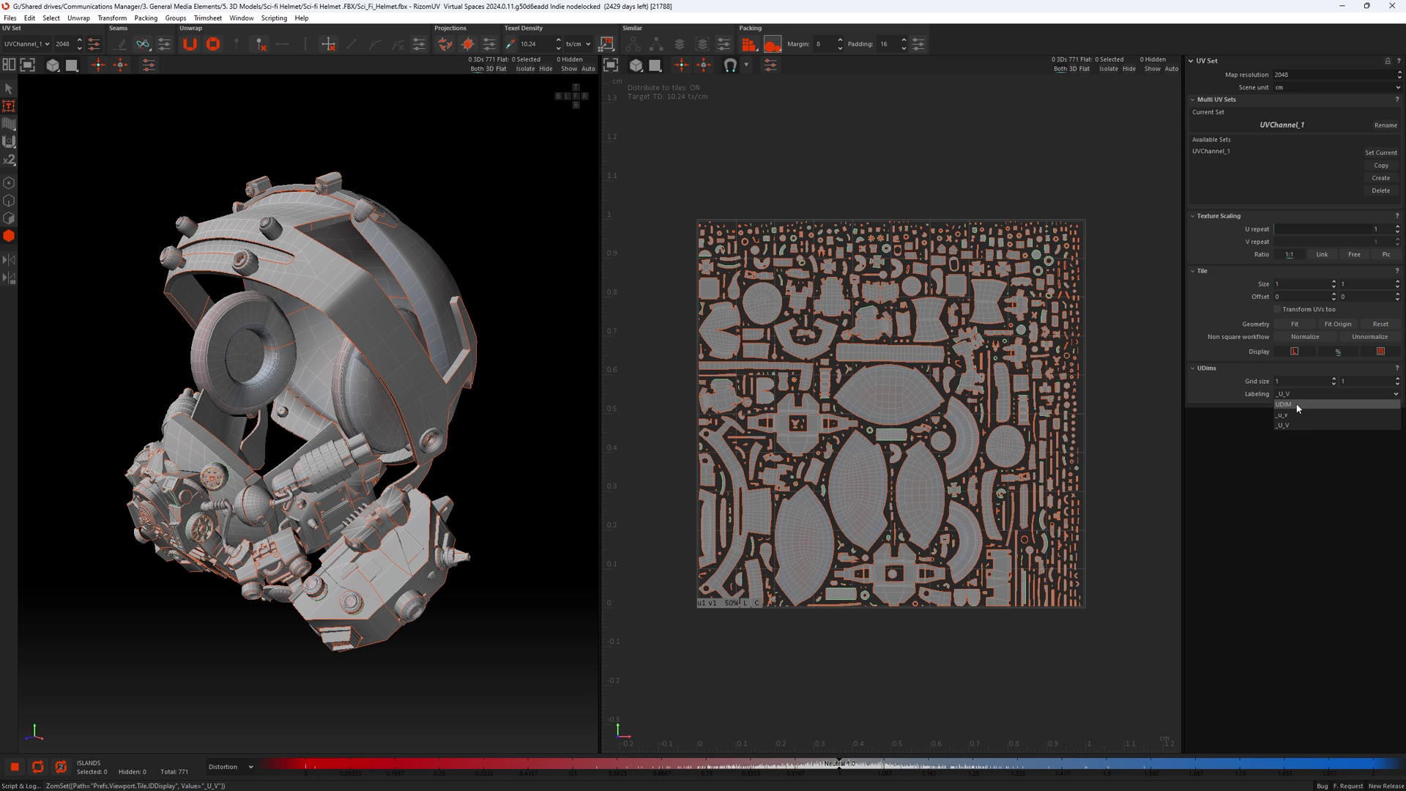
pyautogui.click(1298, 405)
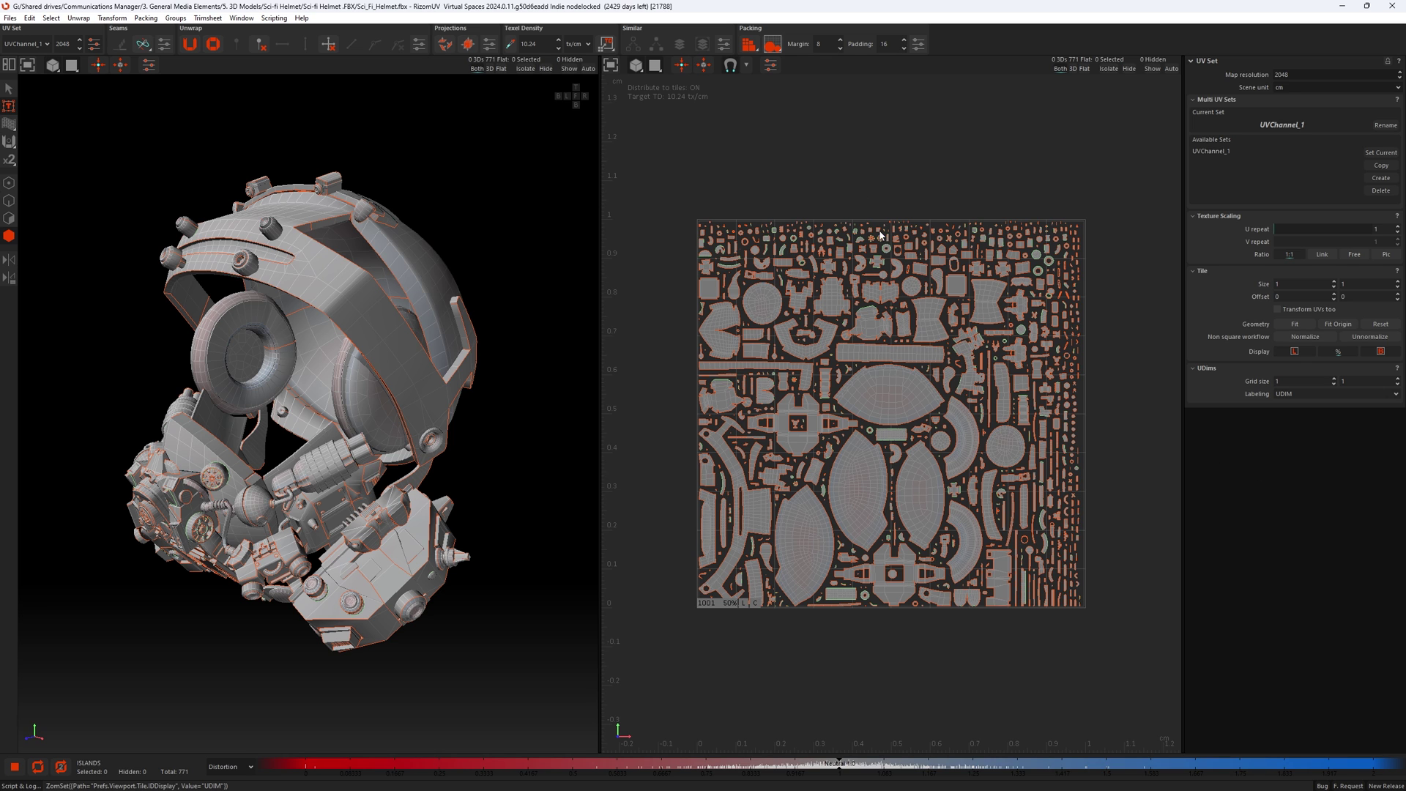
pyautogui.click(771, 66)
pyautogui.click(1300, 76)
pyautogui.press('BackSpace')
pyautogui.press('BackSpace')
pyautogui.press('BackSpace')
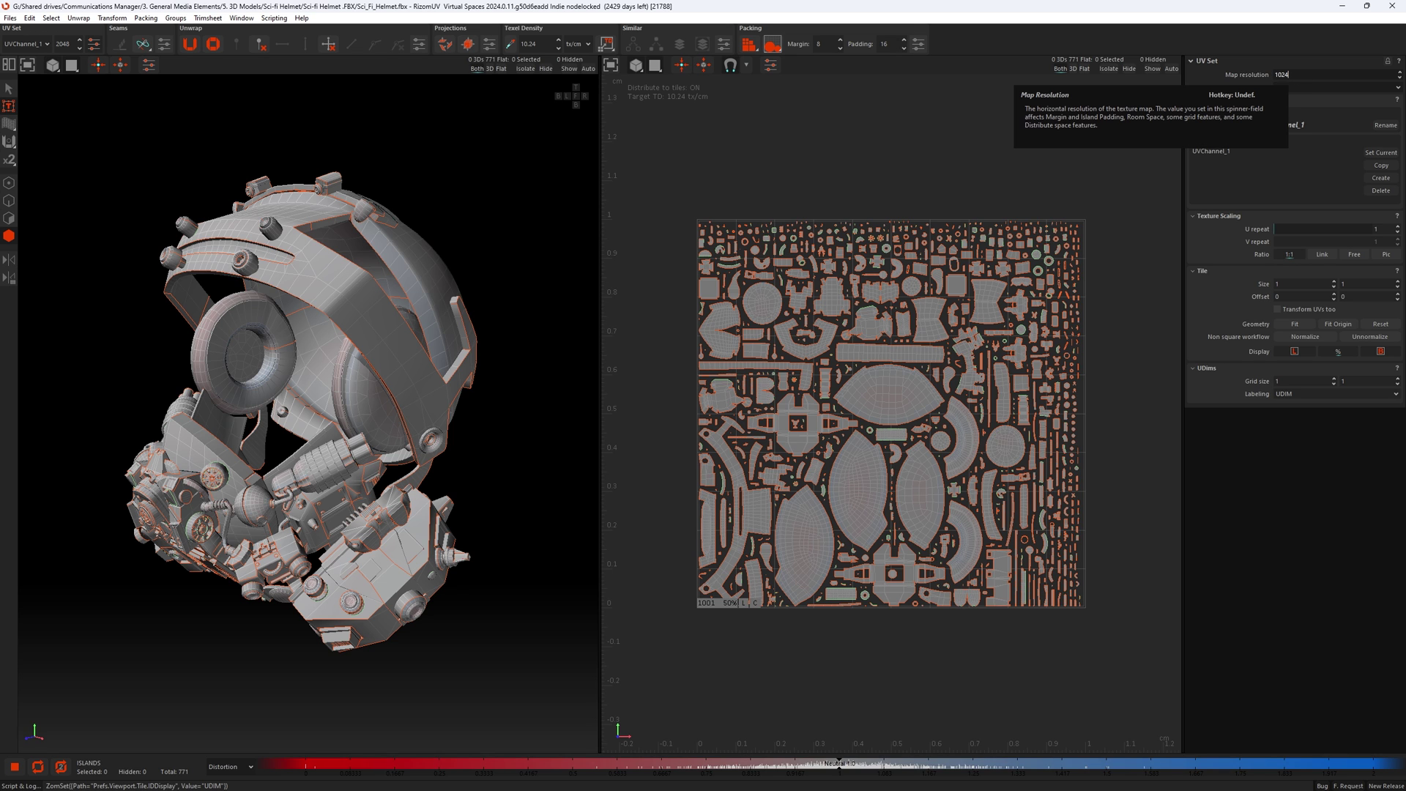
pyautogui.press('Return')
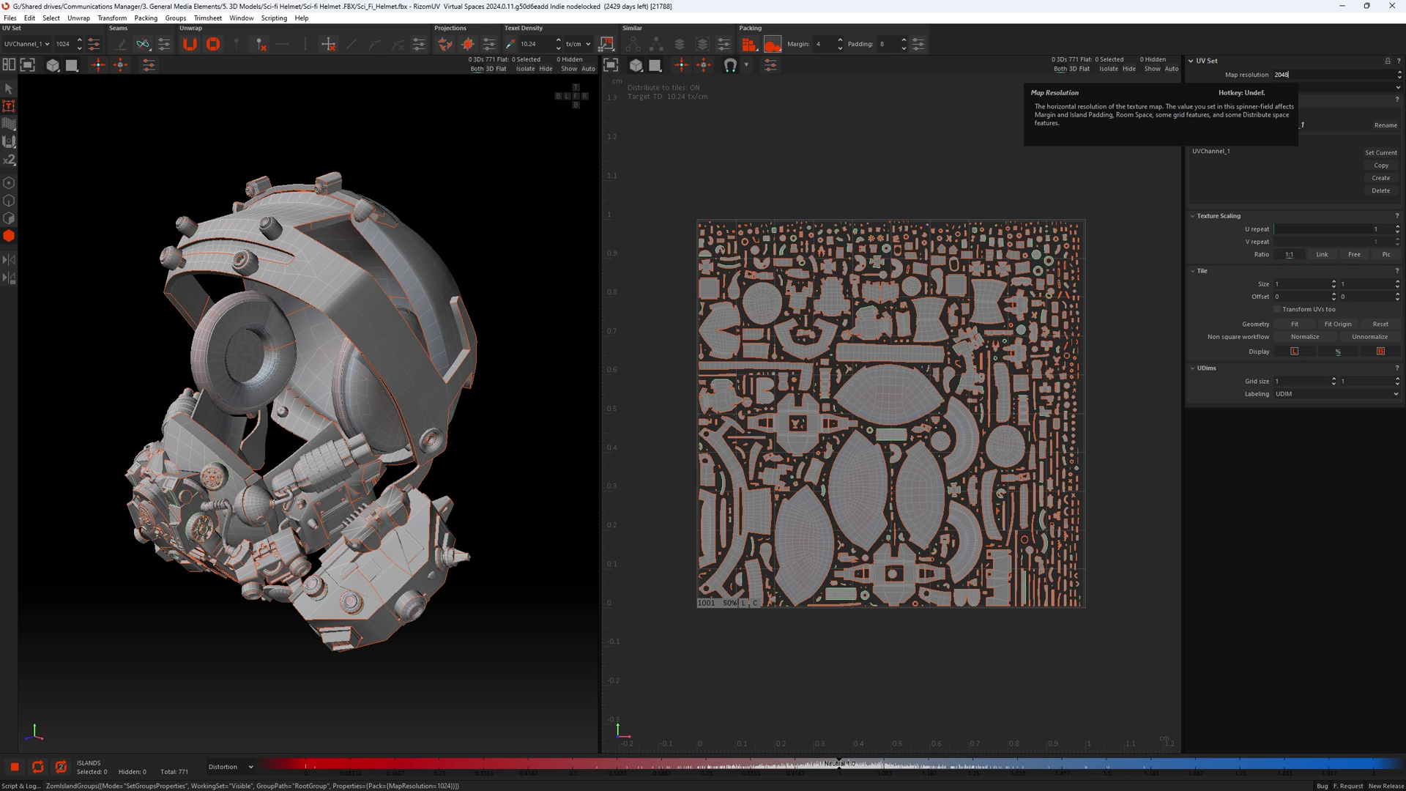
pyautogui.press('Return')
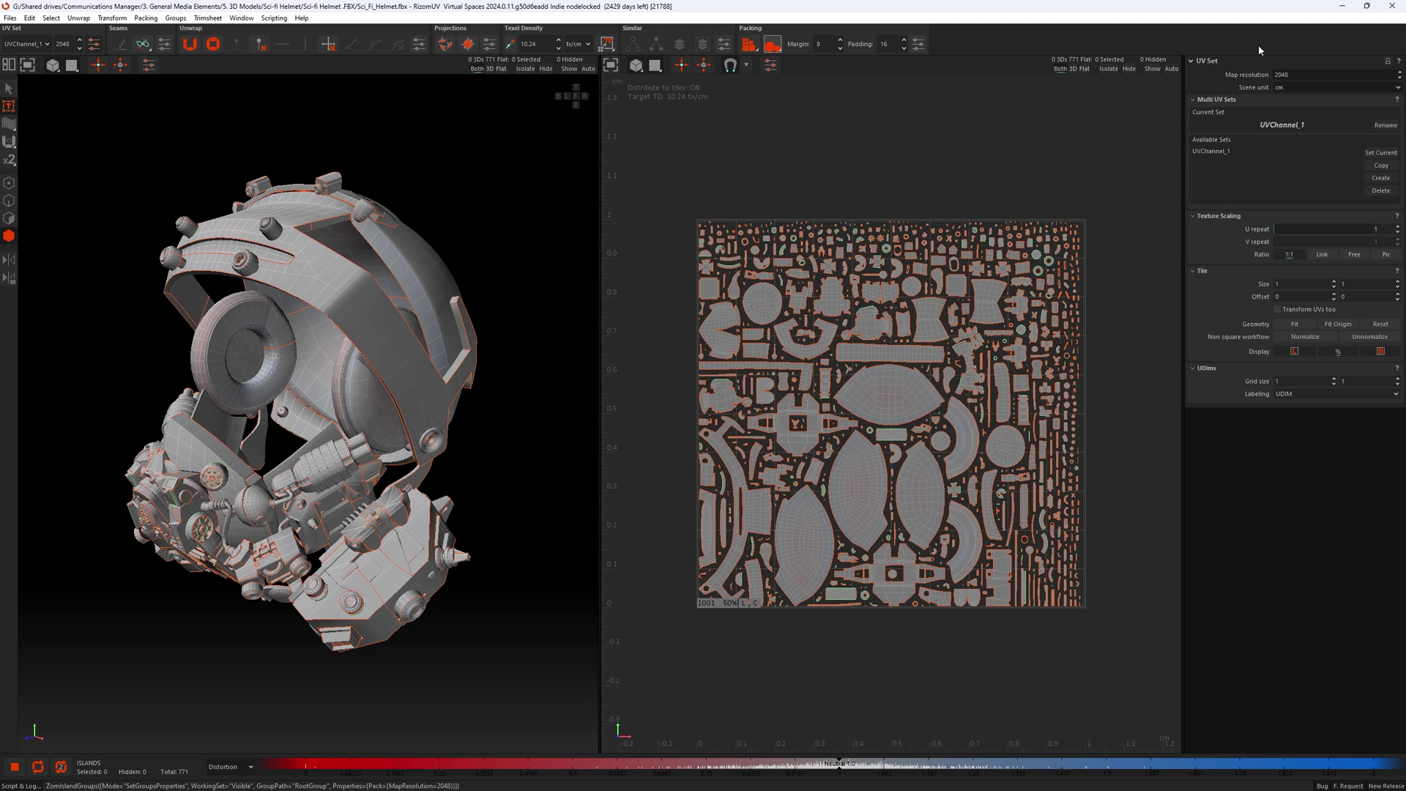
# Show the Tree Docker on the left, widen the right properties panel and narrow the left docker
pyautogui.click(9, 66)
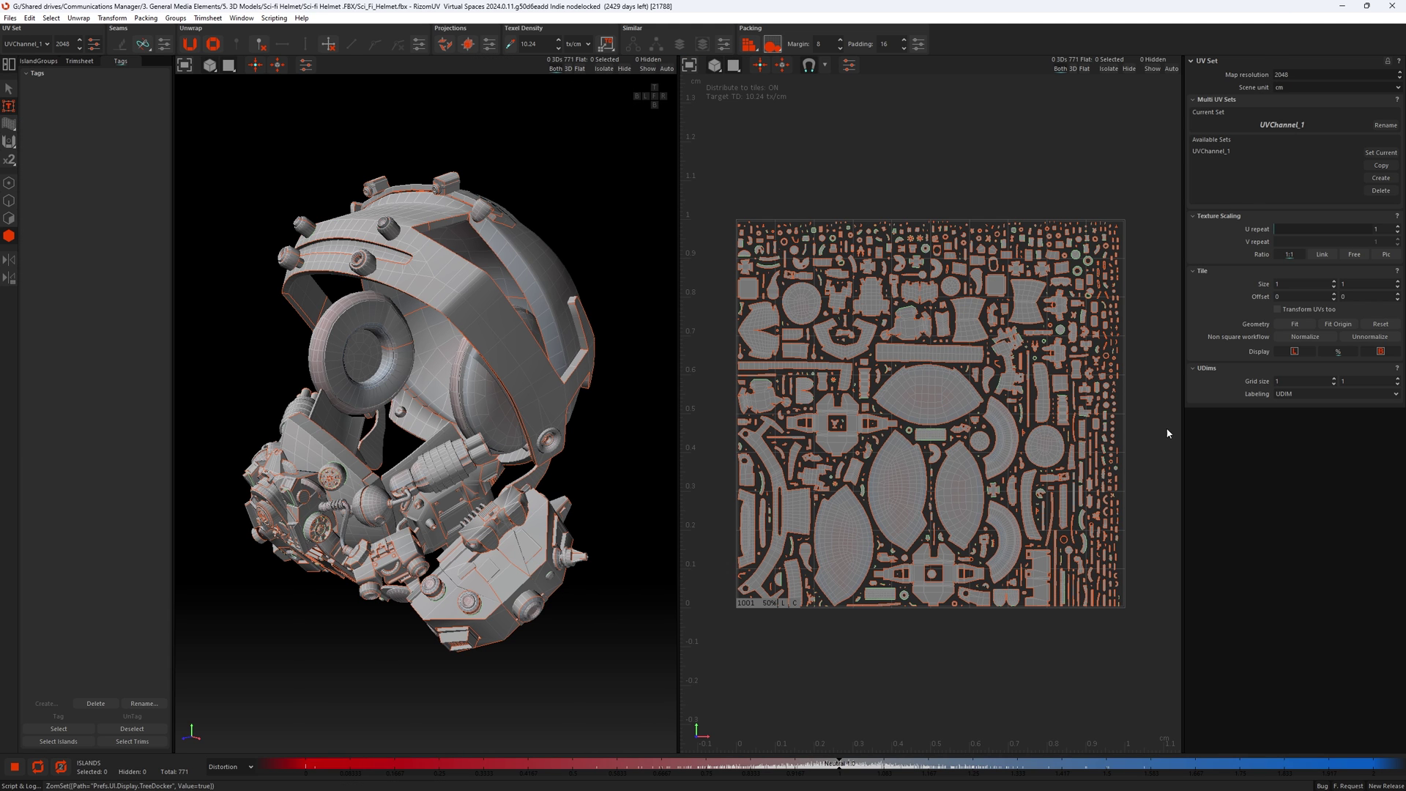
pyautogui.moveTo(1180, 399)
pyautogui.mouseDown()
pyautogui.moveTo(1061, 411)
pyautogui.moveTo(1198, 389)
pyautogui.moveTo(1172, 392)
pyautogui.mouseUp()
pyautogui.moveTo(174, 405)
pyautogui.mouseDown()
pyautogui.moveTo(273, 402)
pyautogui.moveTo(154, 407)
pyautogui.mouseUp()
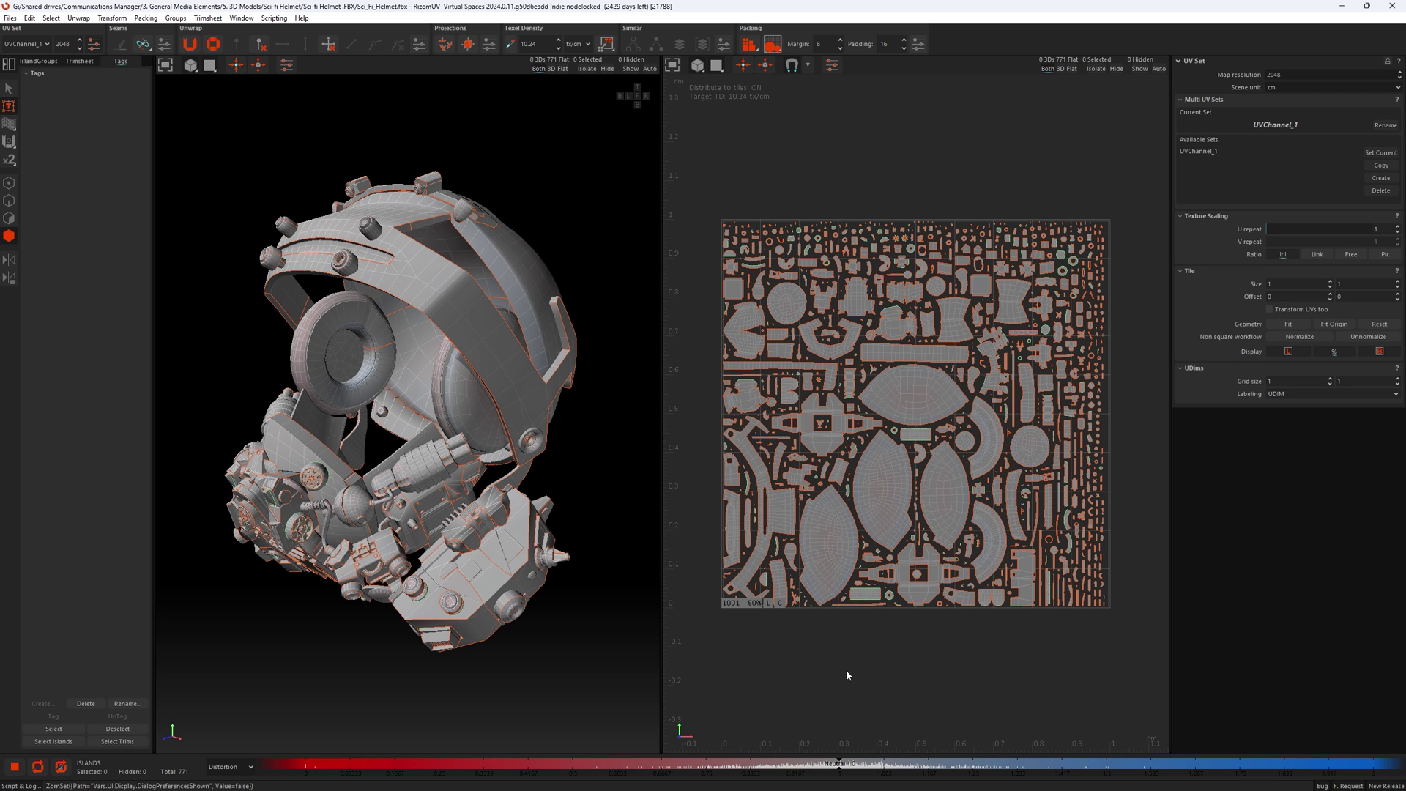
# Set the interface Scaling to 2 under Main UI Settings in Edit > Preferences
pyautogui.click(27, 18)
pyautogui.click(79, 373)
pyautogui.scroll(-5, 439, 170)
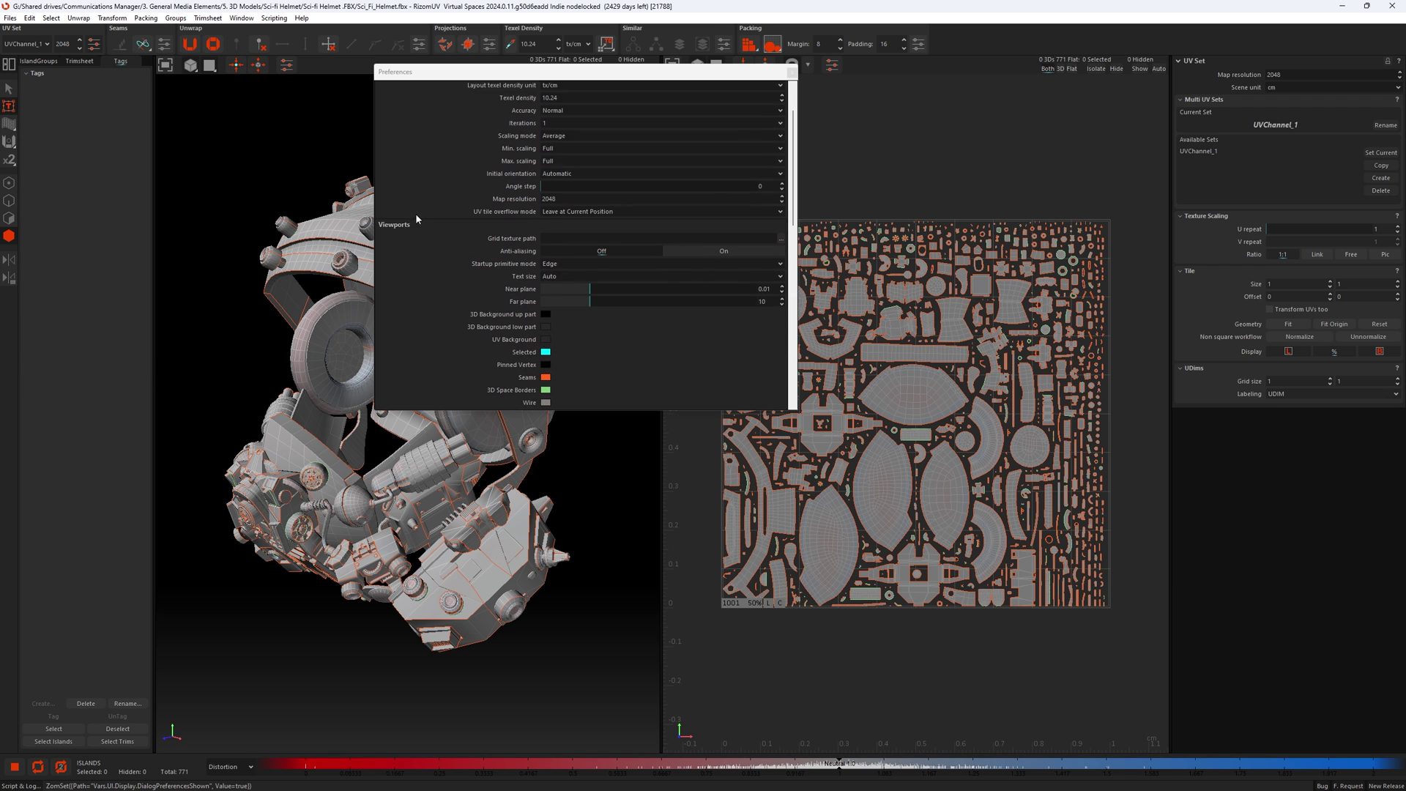
pyautogui.scroll(-3, 436, 235)
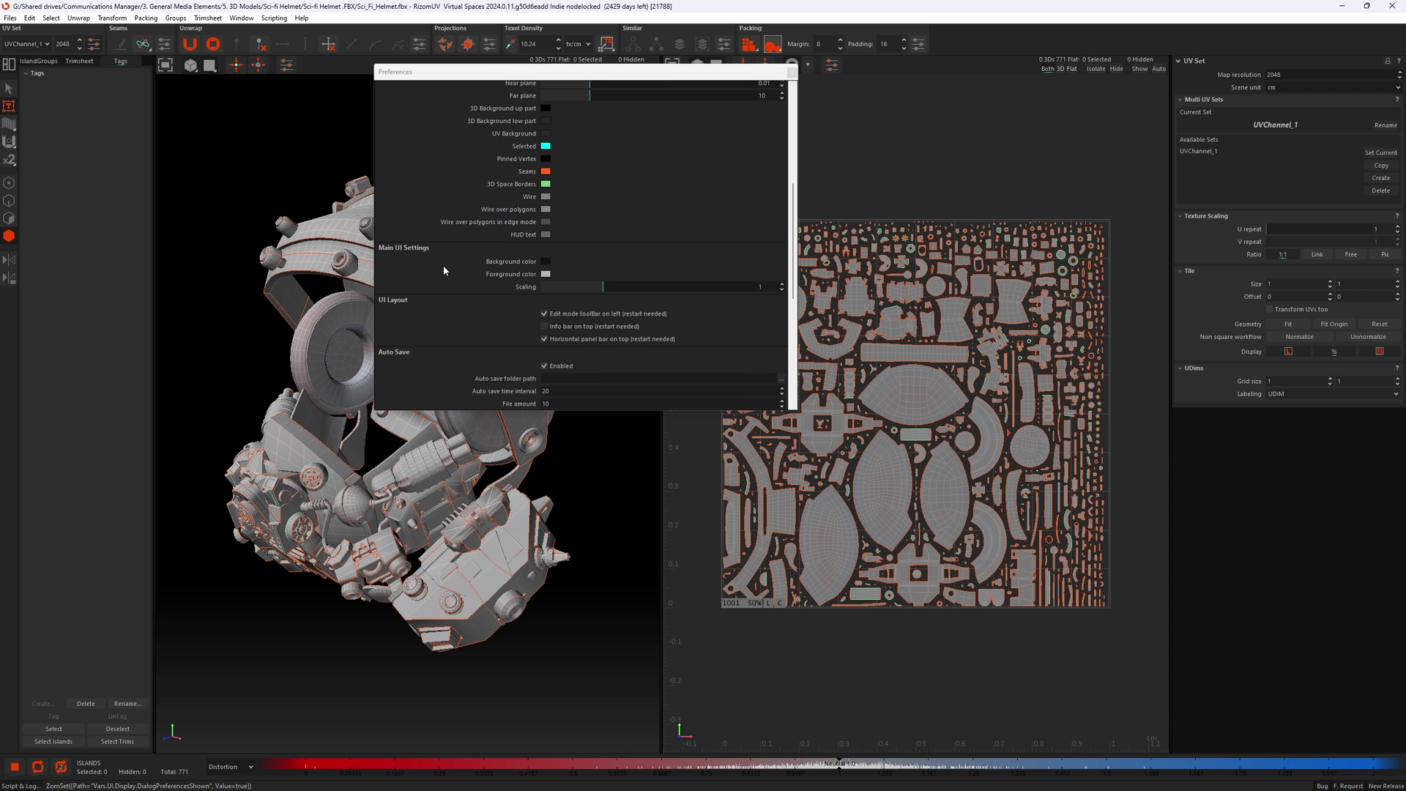
pyautogui.doubleClick(761, 287)
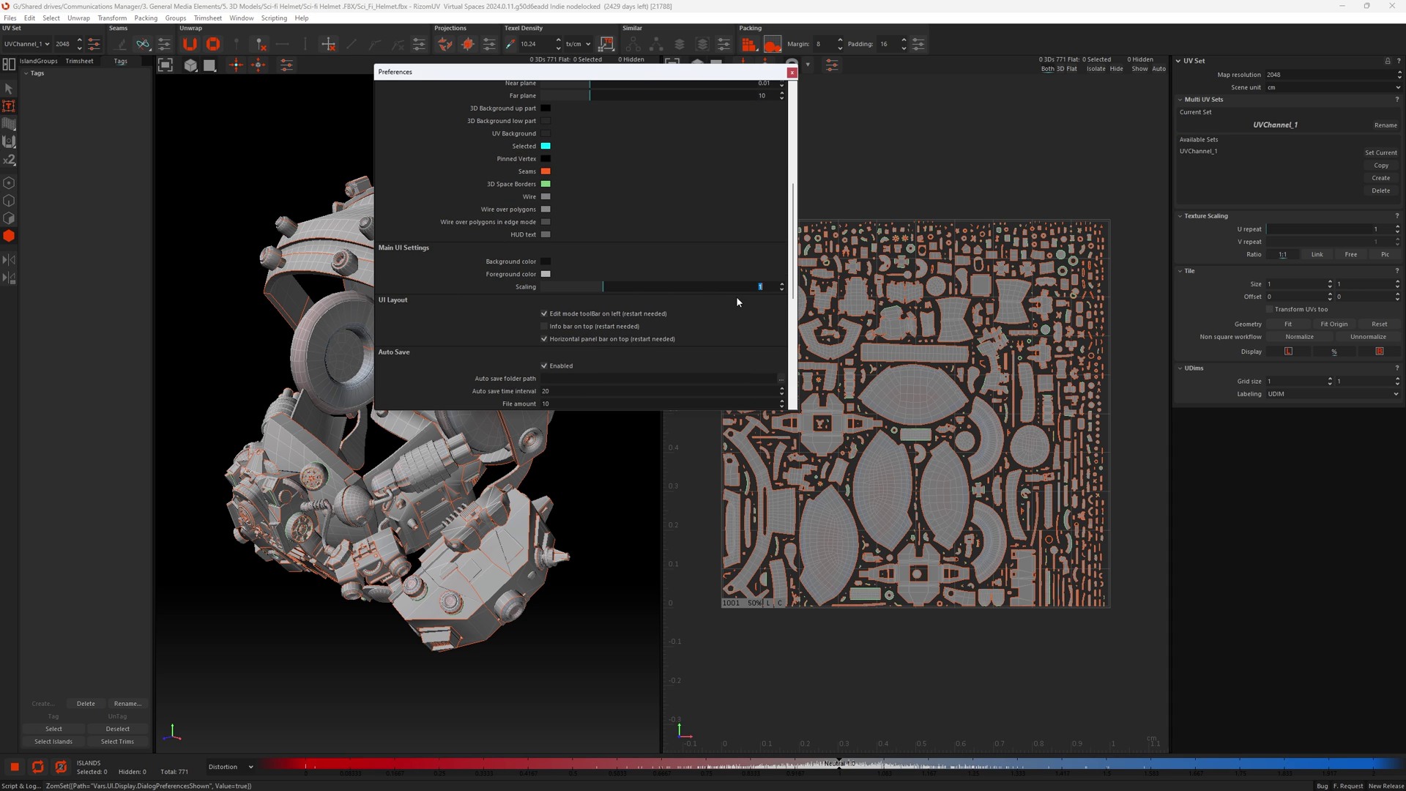
pyautogui.write('2')
pyautogui.press('Return')
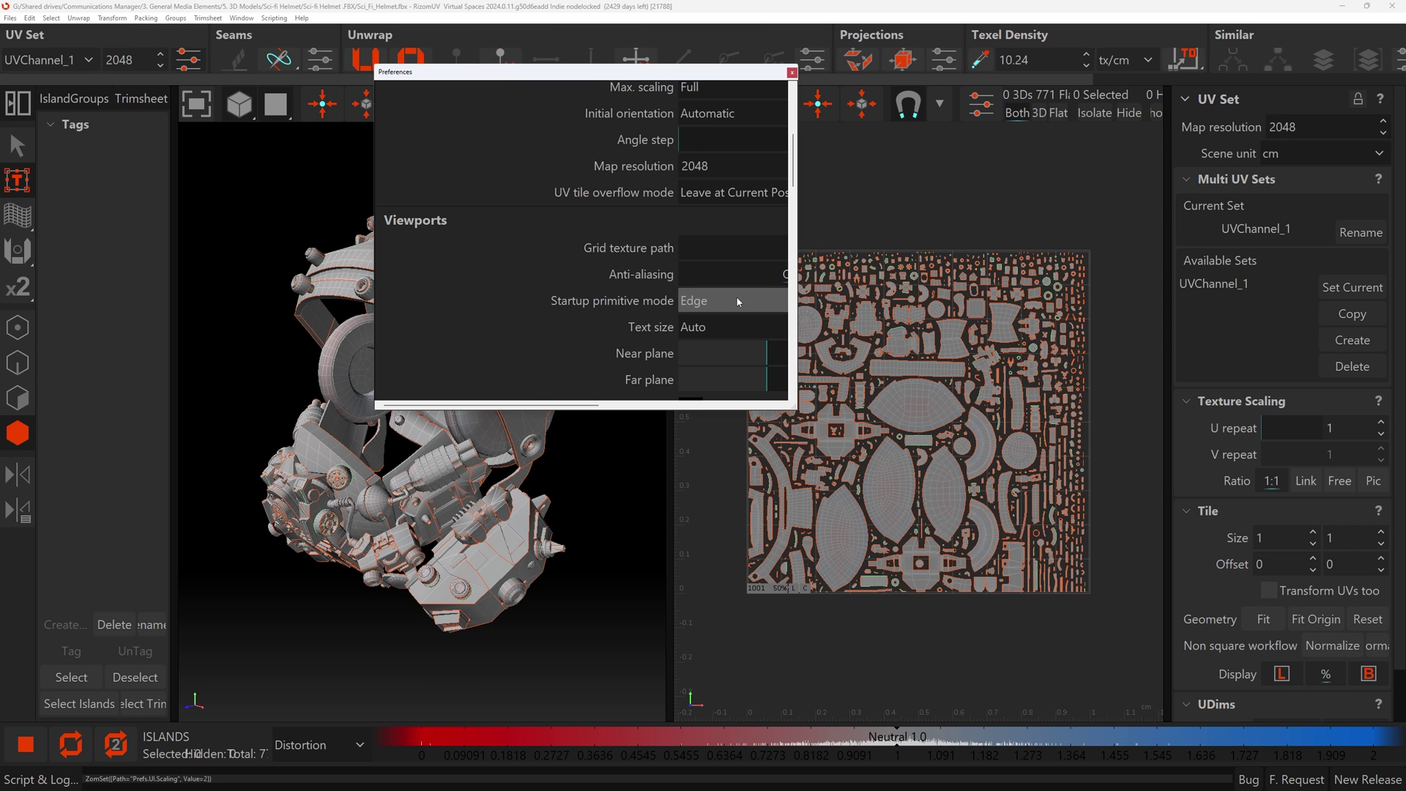
pyautogui.moveTo(593, 74); pyautogui.dragTo(908, 219)
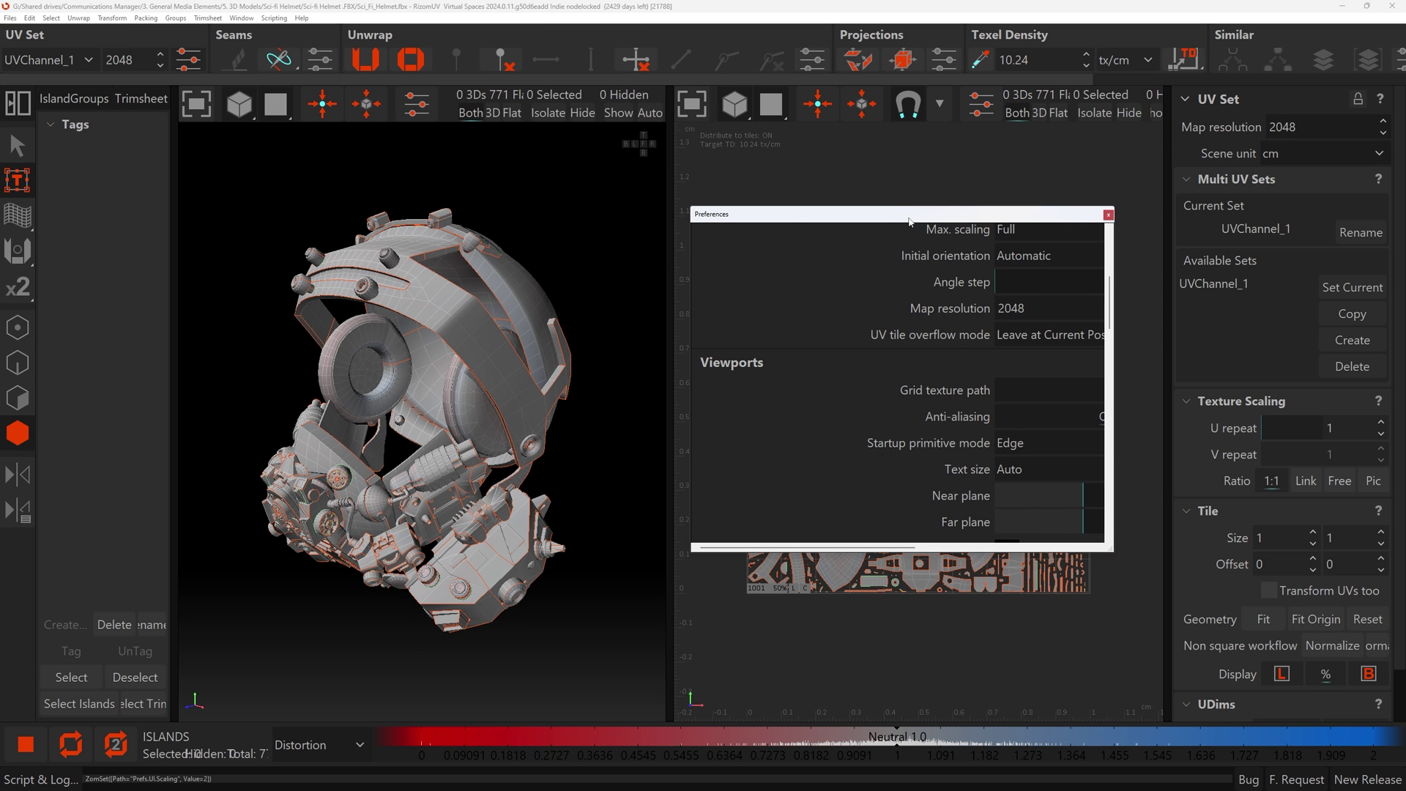